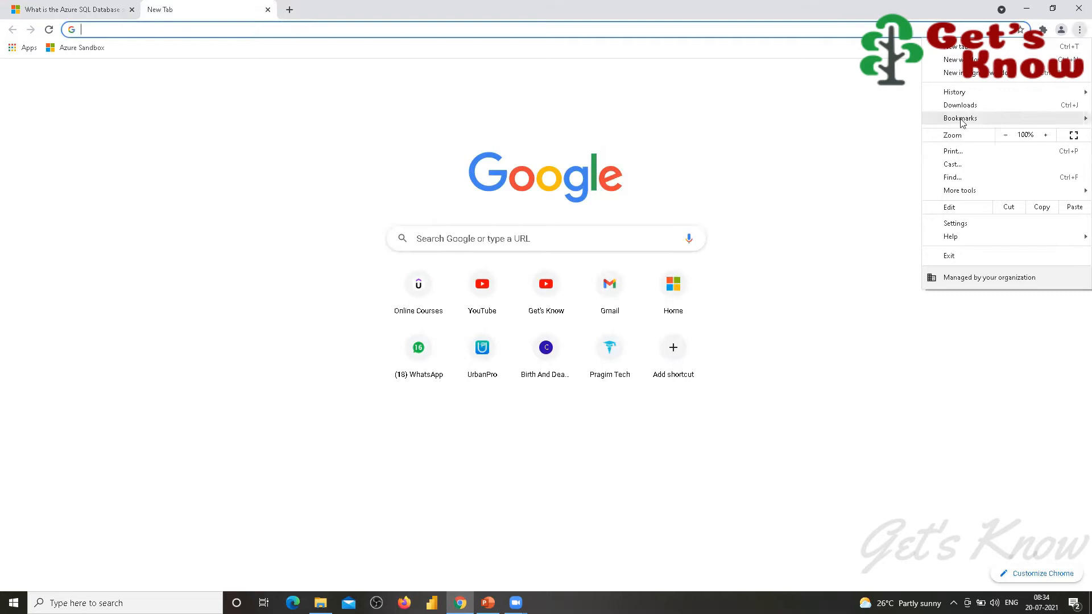
Step: Open the exercise on provisioning Azure relational database services from the bookmarked Azure Sandbox page and activate its sandbox
{"action": "left_click", "coordinate": [786, 202]}
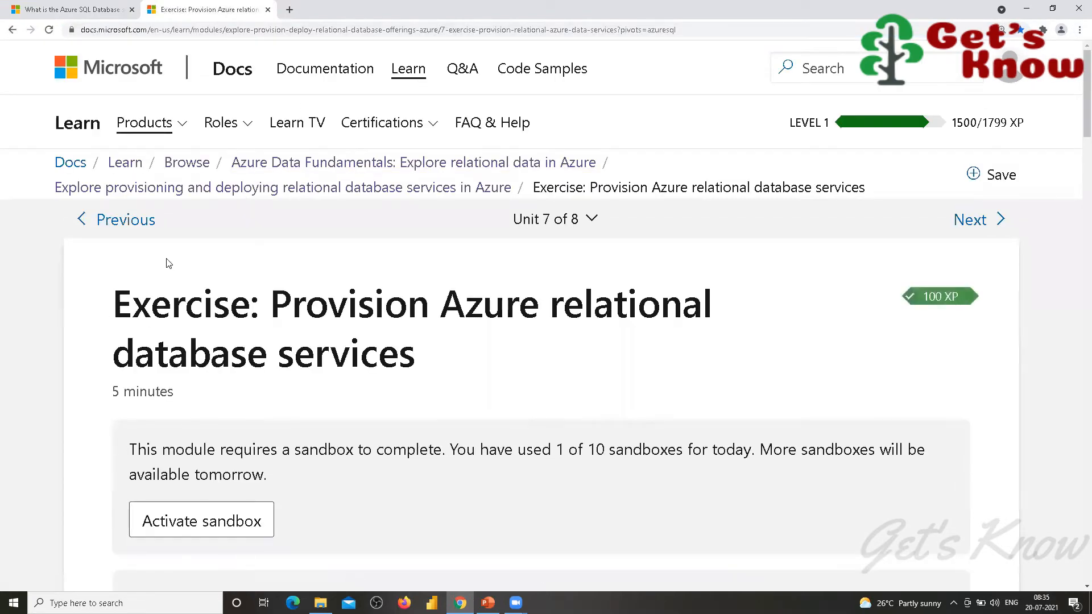
{"action": "scroll", "coordinate": [335, 367], "scroll_direction": "down", "scroll_amount": 1}
{"action": "scroll", "coordinate": [336, 330], "scroll_direction": "down", "scroll_amount": 3}
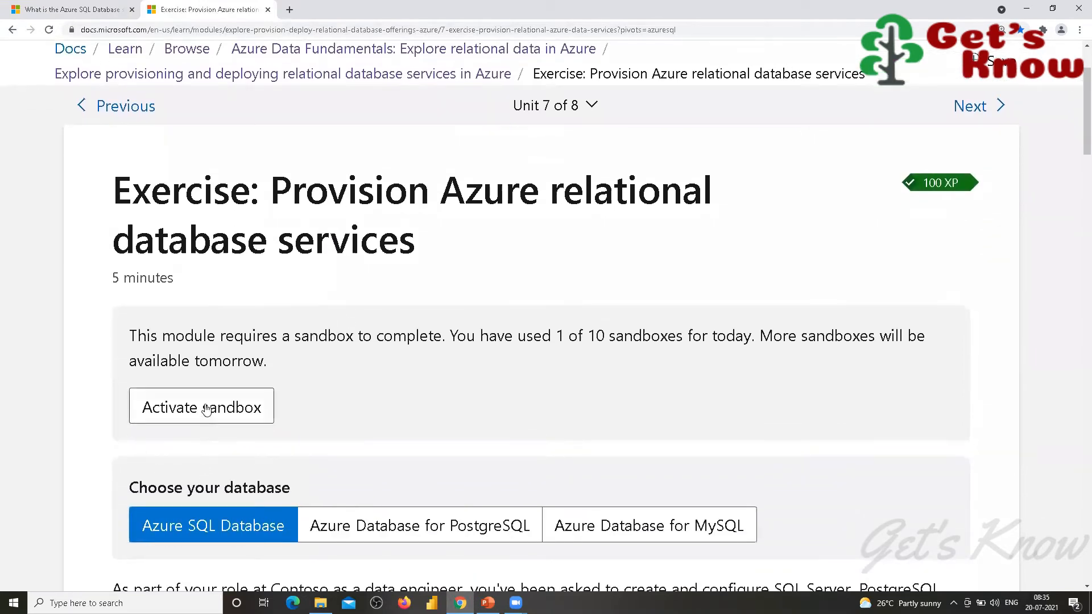
{"action": "left_click", "coordinate": [198, 408]}
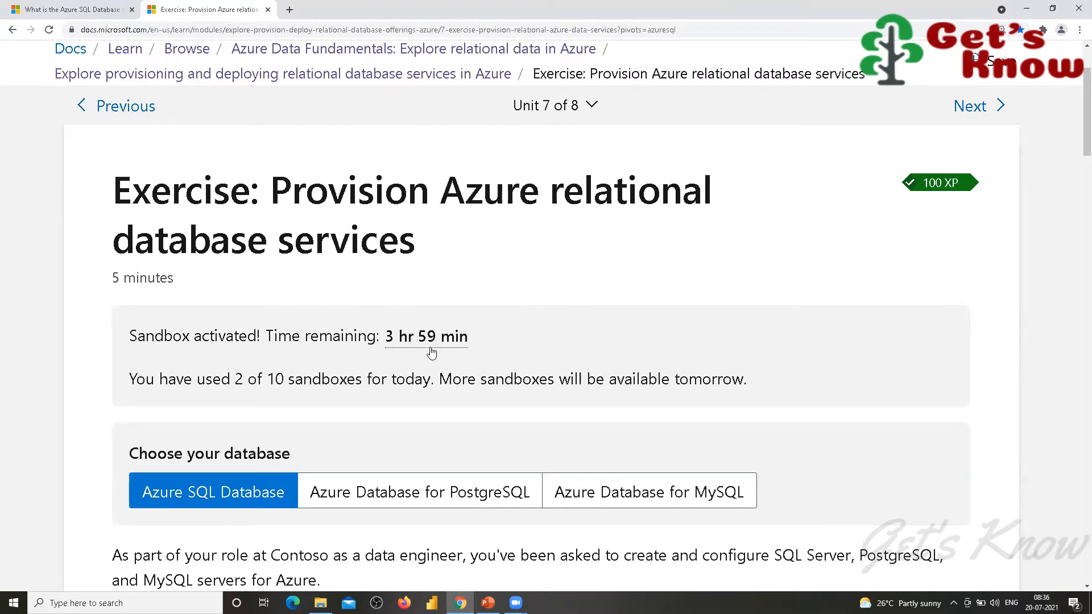
Step: Check which account is signed in on the Microsoft Learn exercise page
{"action": "scroll", "coordinate": [431, 353], "scroll_direction": "up", "scroll_amount": 2}
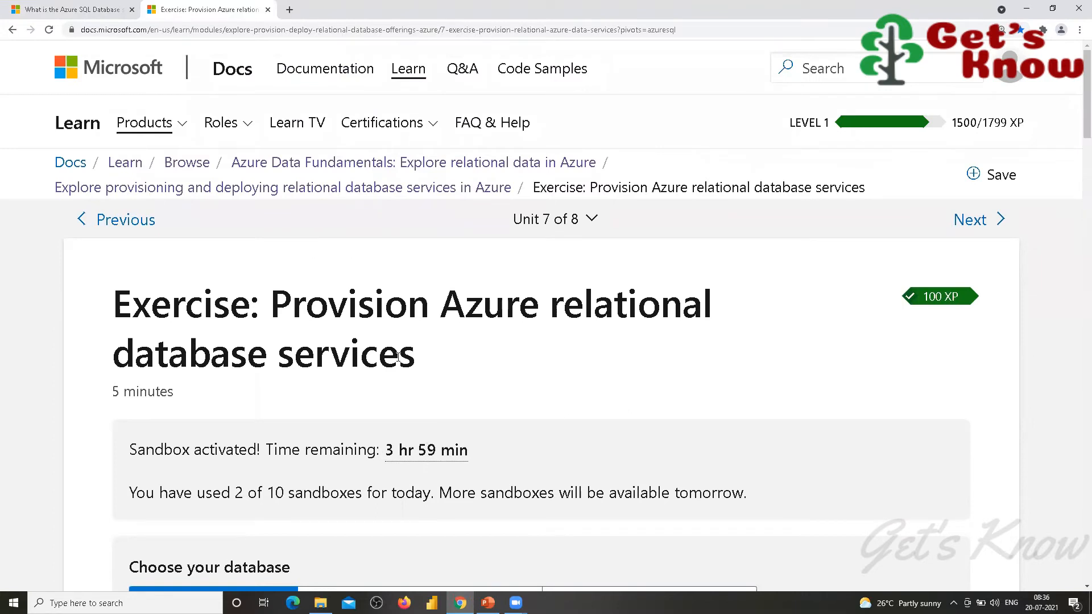
{"action": "scroll", "coordinate": [419, 359], "scroll_direction": "down", "scroll_amount": 5}
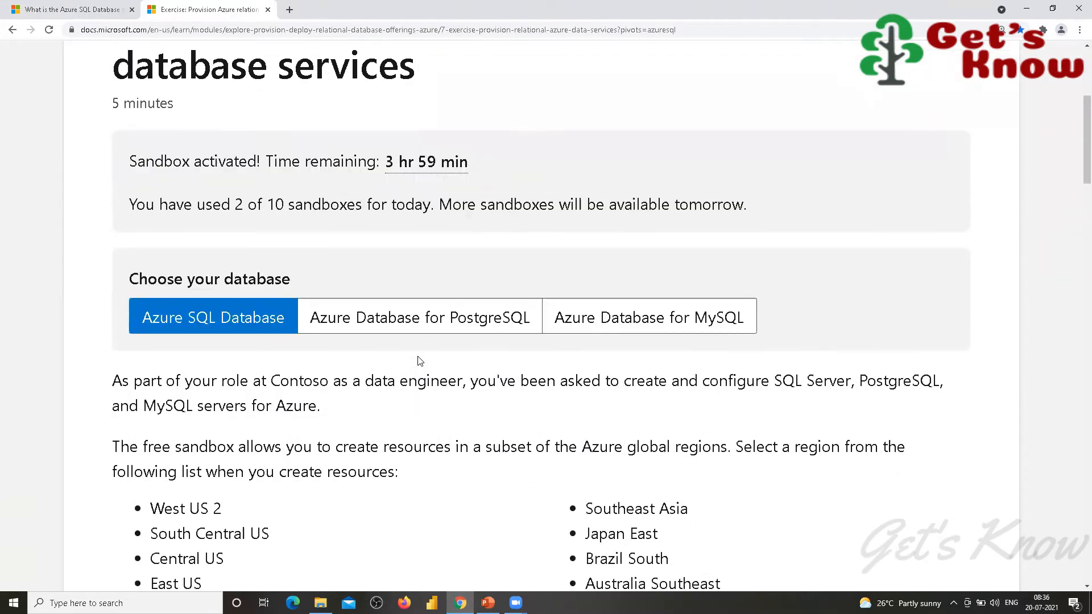
{"action": "scroll", "coordinate": [414, 361], "scroll_direction": "up", "scroll_amount": 4}
{"action": "scroll", "coordinate": [413, 363], "scroll_direction": "up", "scroll_amount": 2}
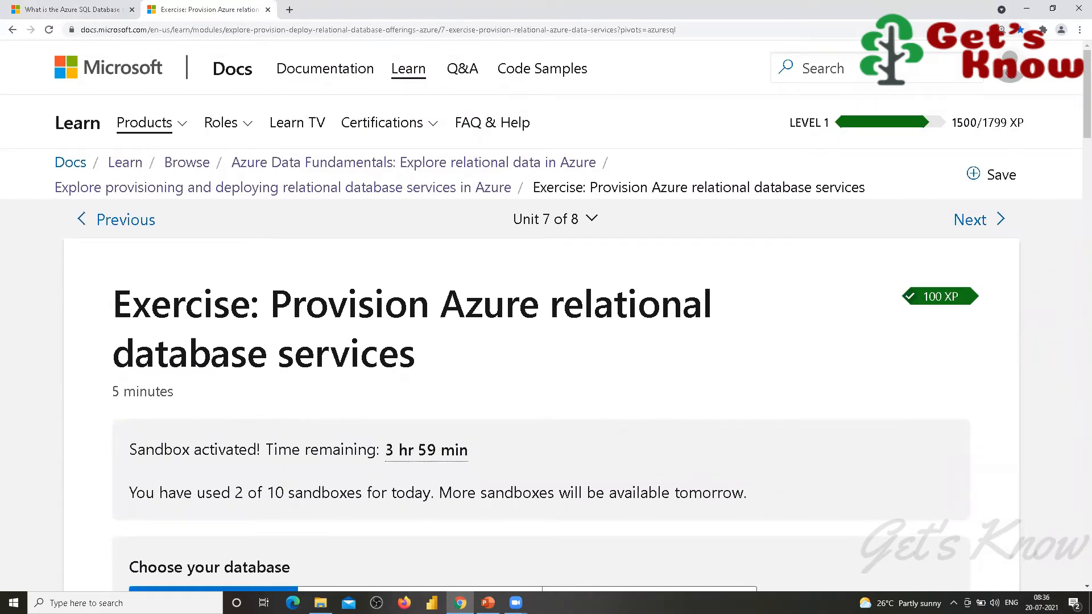
{"action": "left_click", "coordinate": [1007, 72]}
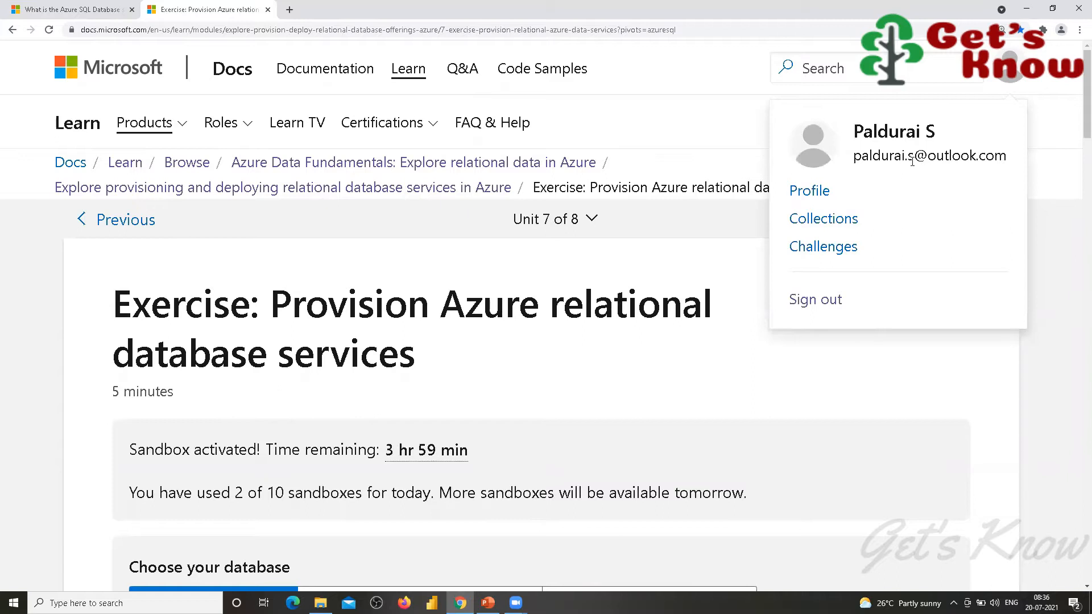
{"action": "left_click", "coordinate": [658, 72]}
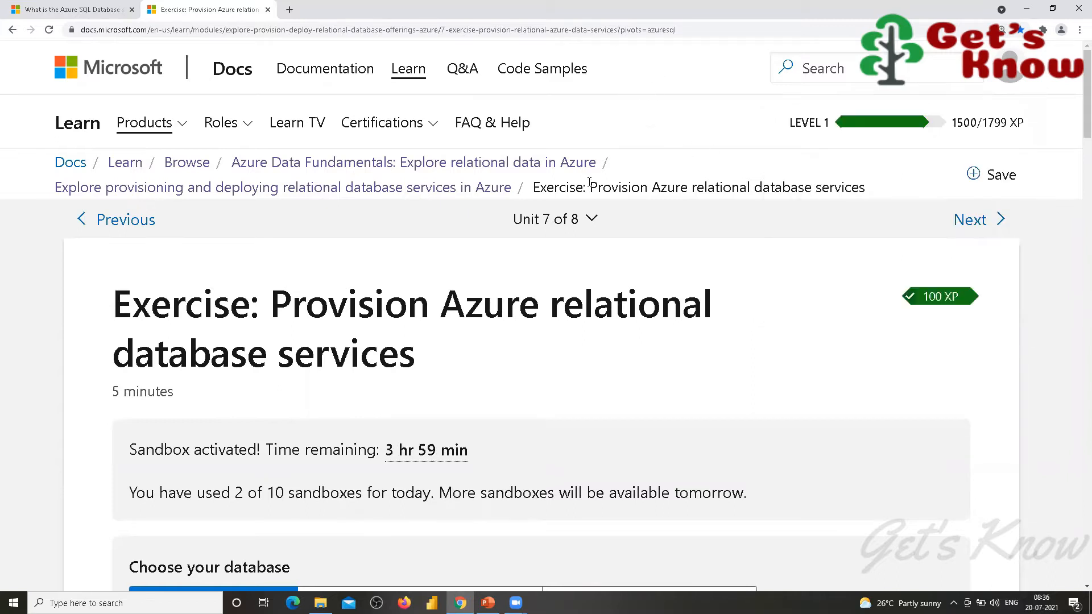
Step: Open the Azure portal link from the Create your Azure SQL Database service instructions in a new tab
{"action": "scroll", "coordinate": [494, 269], "scroll_direction": "down", "scroll_amount": 3}
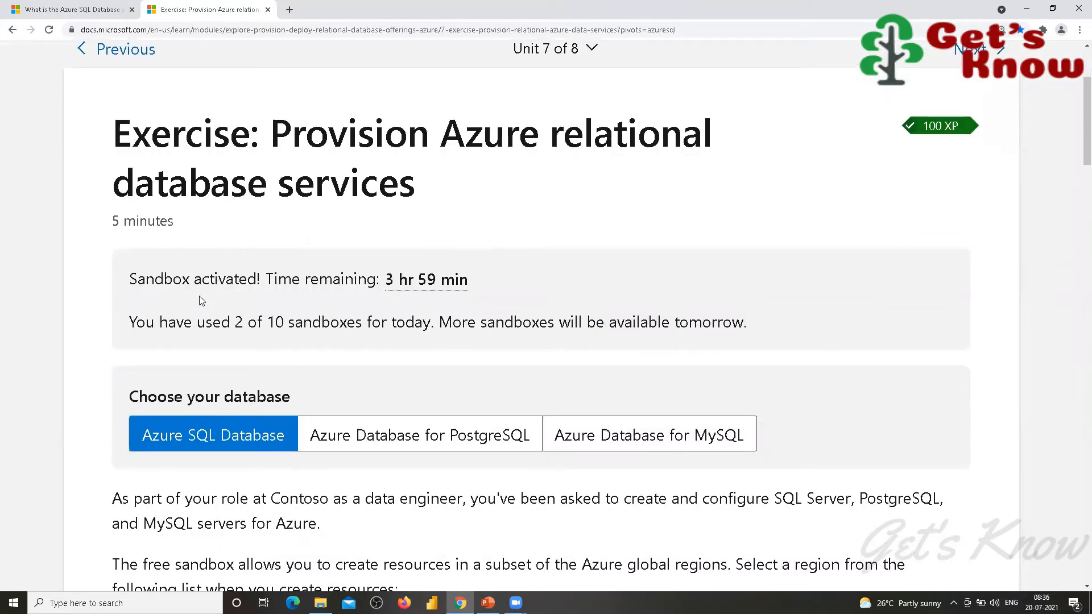
{"action": "scroll", "coordinate": [242, 295], "scroll_direction": "down", "scroll_amount": 10}
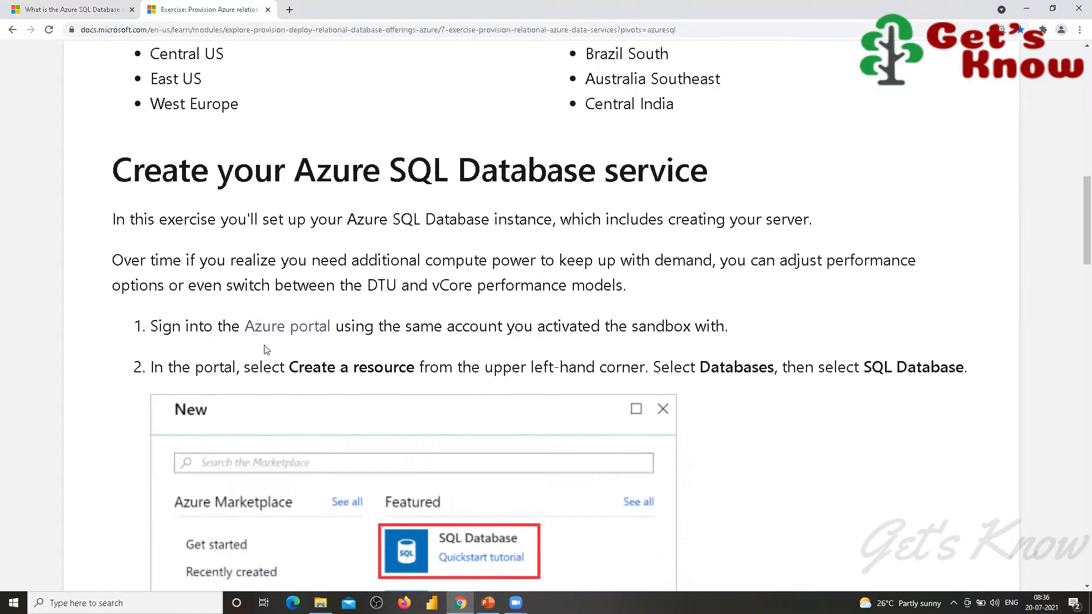
{"action": "right_click", "coordinate": [271, 267]}
{"action": "left_click", "coordinate": [290, 275]}
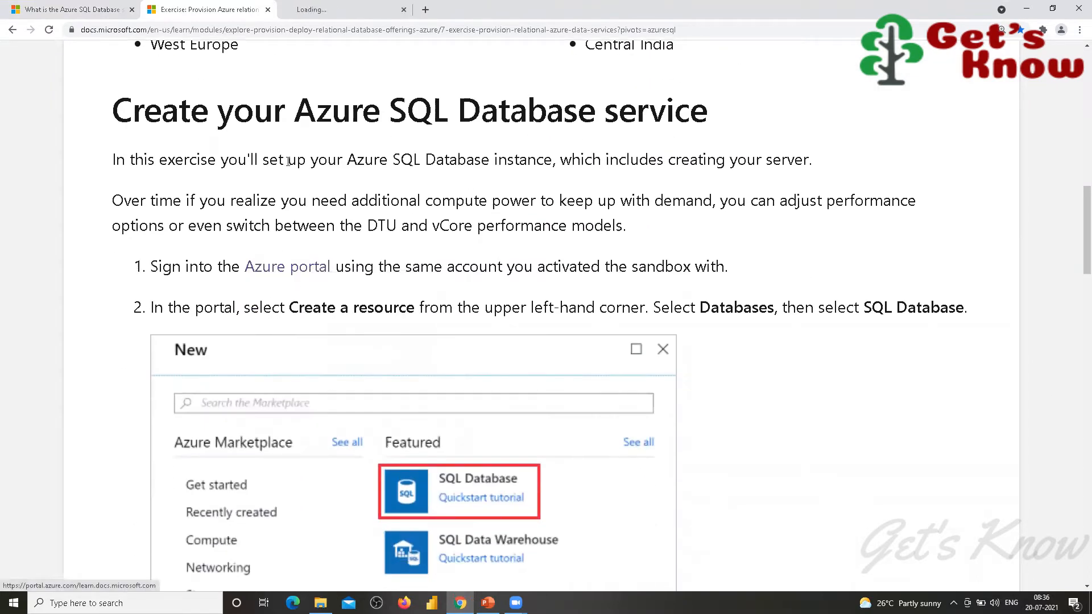
{"action": "left_click", "coordinate": [336, 10]}
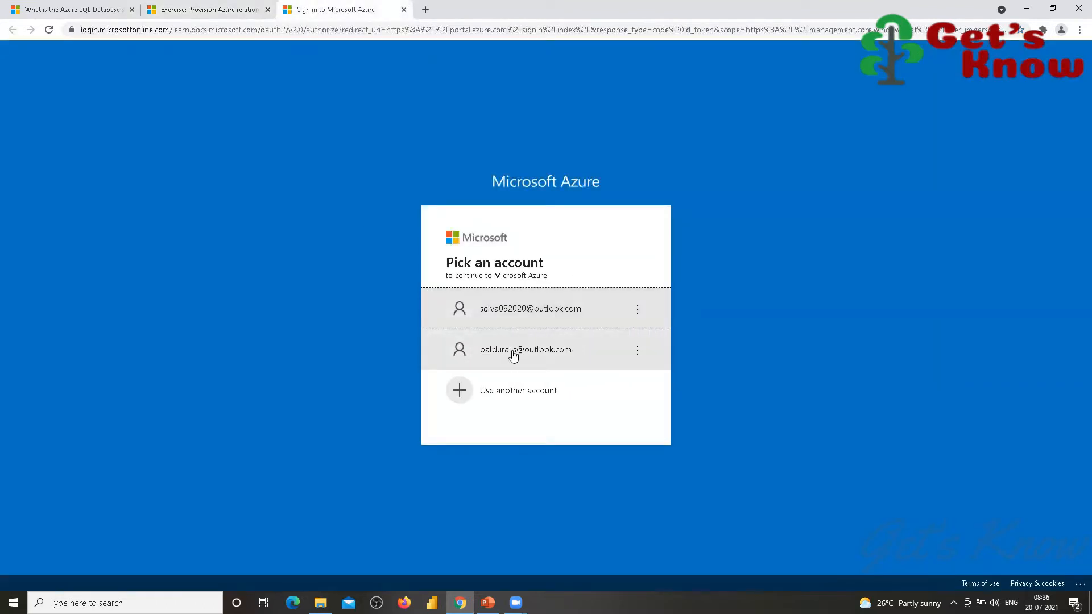
Step: Sign in to Microsoft Azure with the account used for the sandbox, entering the account password
{"action": "left_click", "coordinate": [514, 355]}
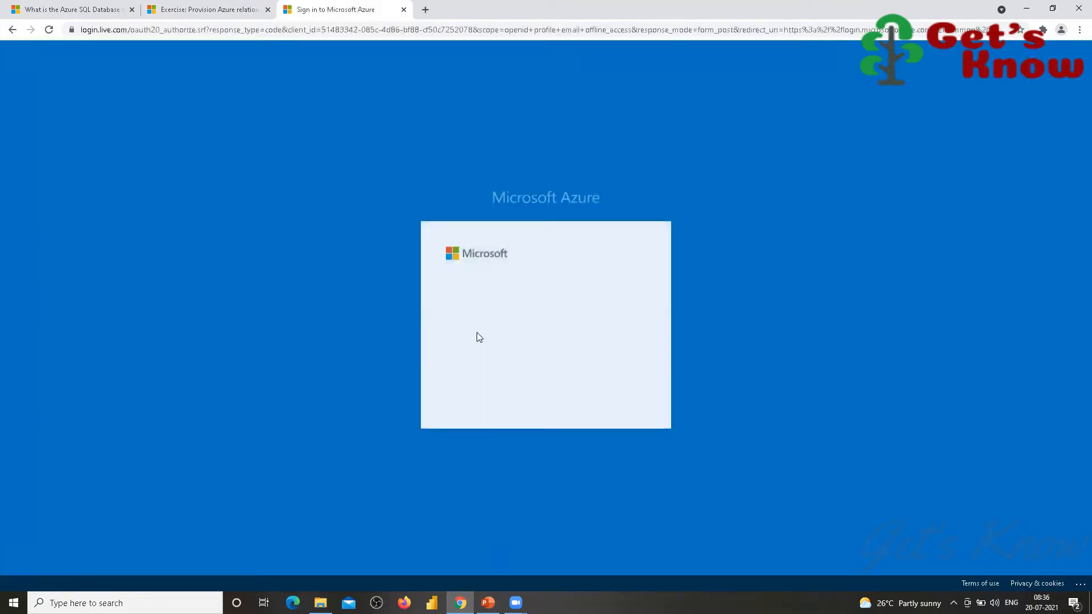
{"action": "type", "text": "••"}
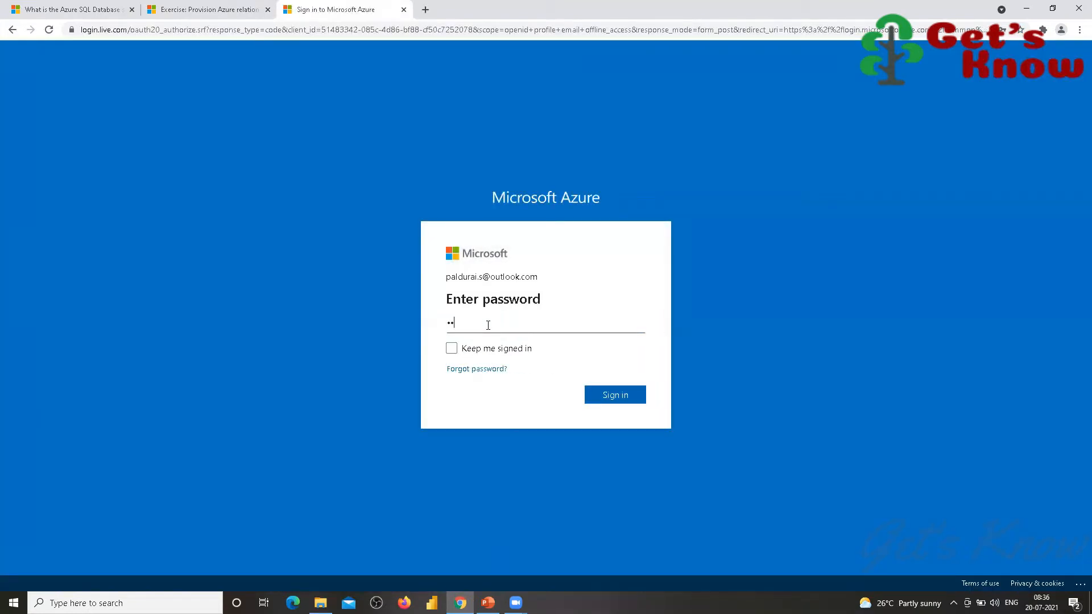
{"action": "type", "text": "••••••••"}
{"action": "key", "text": "Return"}
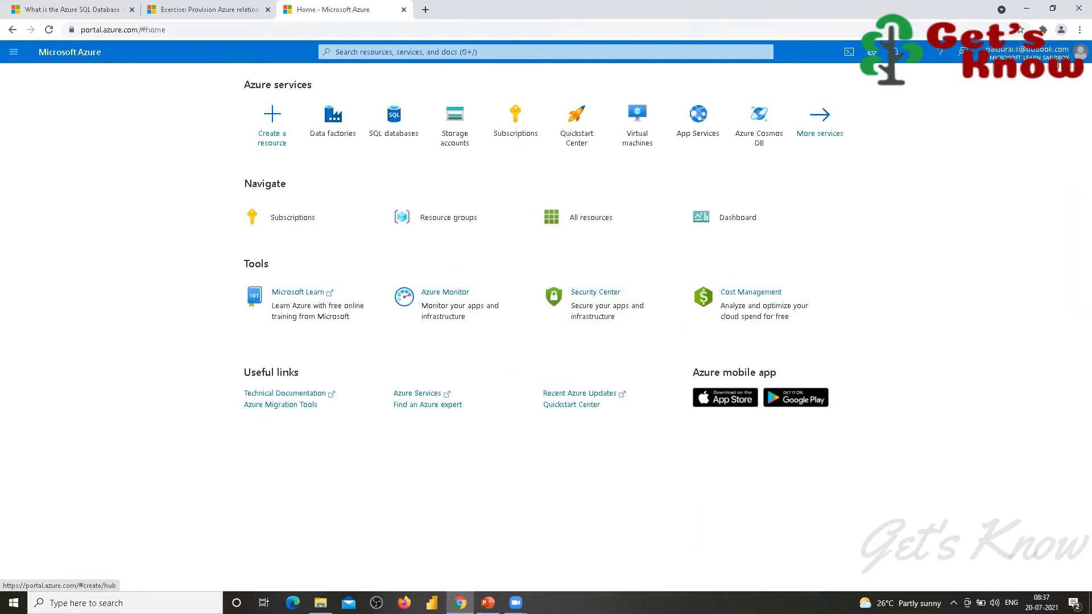
Step: Review the sandbox status, remaining time and permitted regions on the Microsoft Learn exercise page
{"action": "mouse_move", "coordinate": [1059, 64]}
{"action": "left_click", "coordinate": [214, 11]}
{"action": "scroll", "coordinate": [410, 324], "scroll_direction": "up", "scroll_amount": 4}
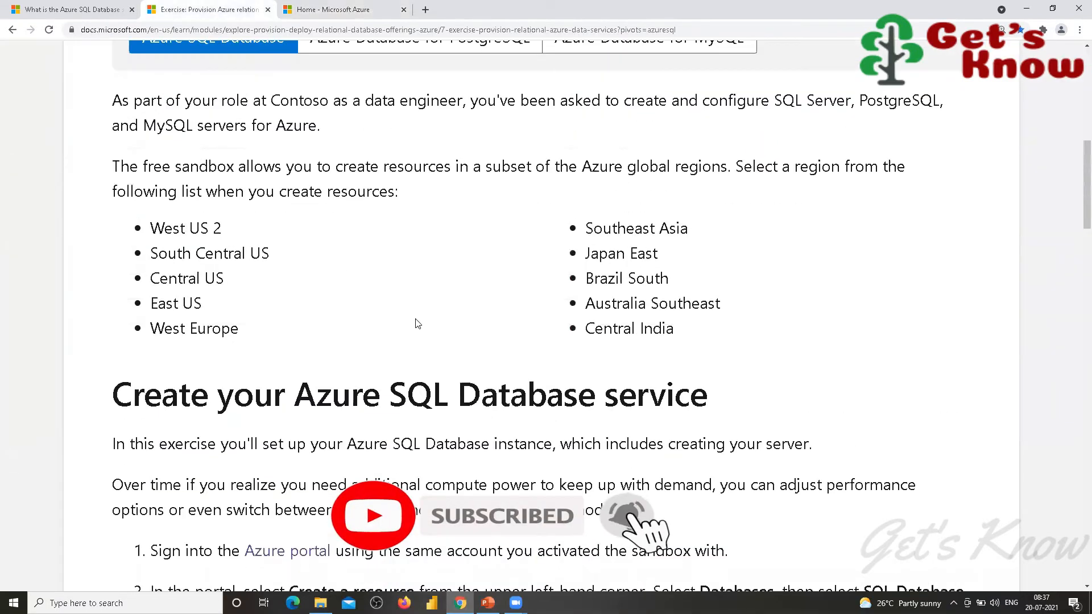
{"action": "scroll", "coordinate": [414, 324], "scroll_direction": "up", "scroll_amount": 8}
{"action": "scroll", "coordinate": [234, 239], "scroll_direction": "down", "scroll_amount": 4}
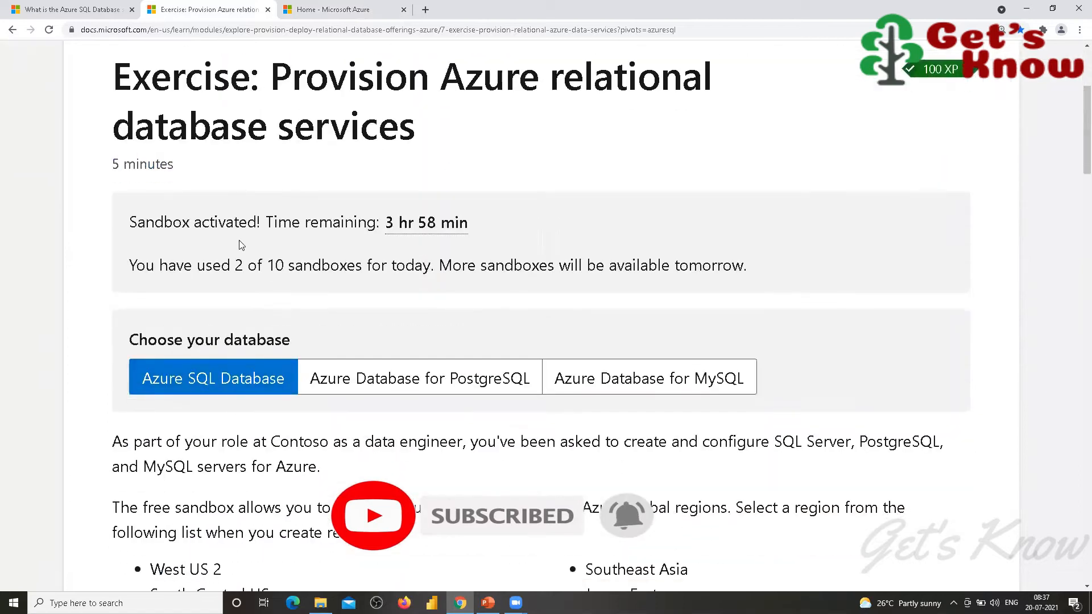
{"action": "scroll", "coordinate": [207, 360], "scroll_direction": "up", "scroll_amount": 4}
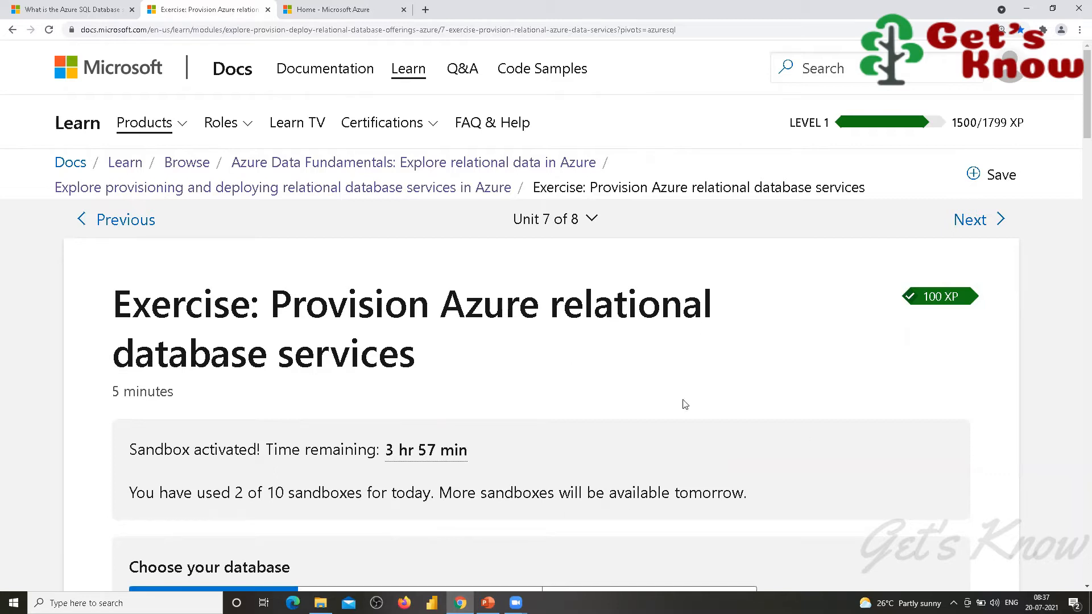
Step: Return to the Azure portal and start creating a new SQL database from the SQL databases service
{"action": "left_click", "coordinate": [353, 9]}
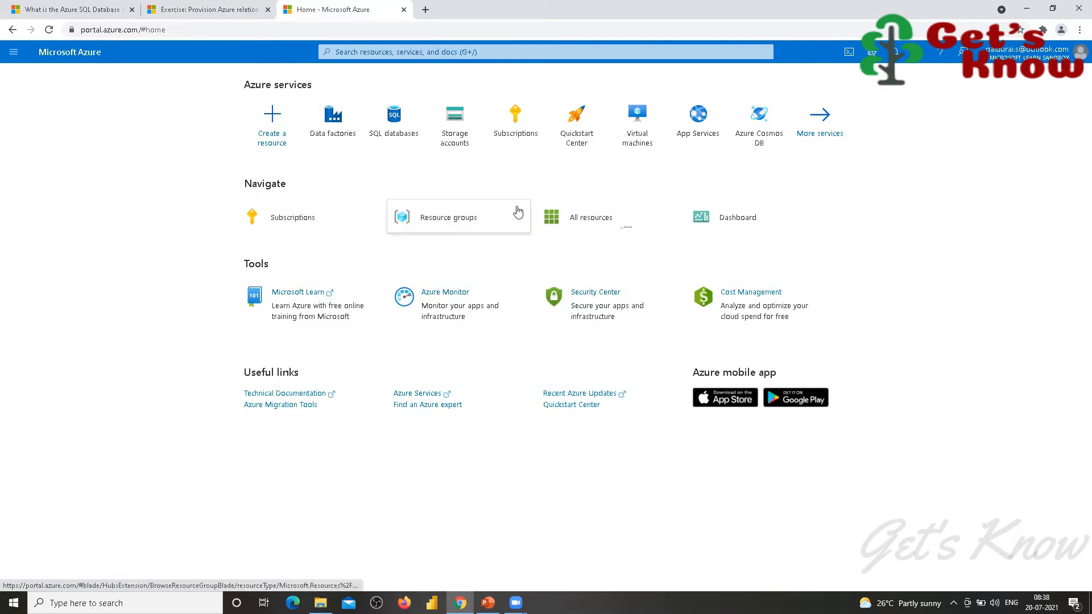
{"action": "mouse_move", "coordinate": [517, 212]}
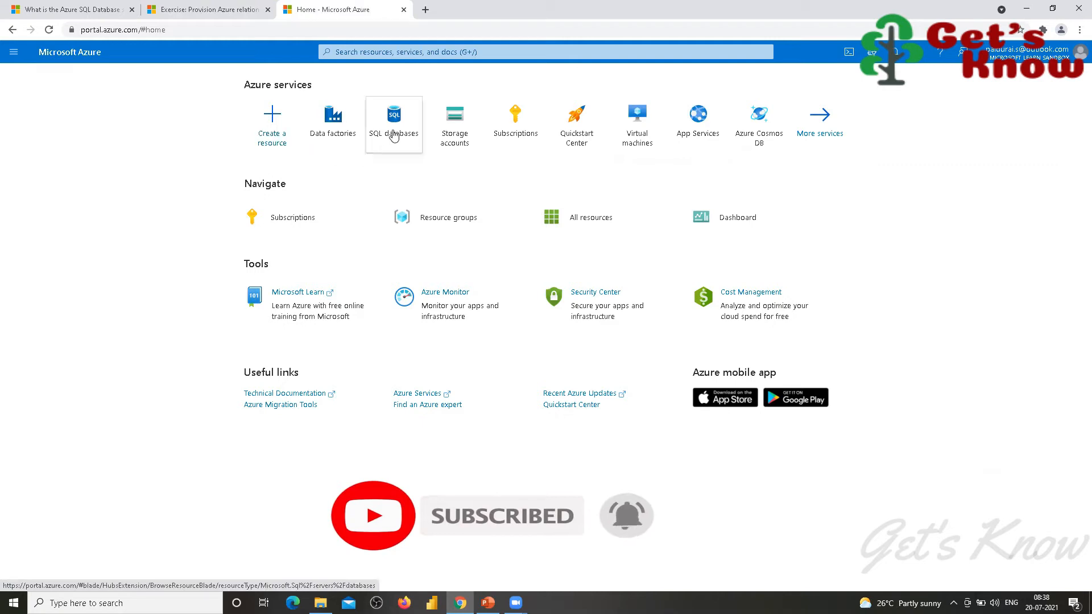
{"action": "mouse_move", "coordinate": [393, 135]}
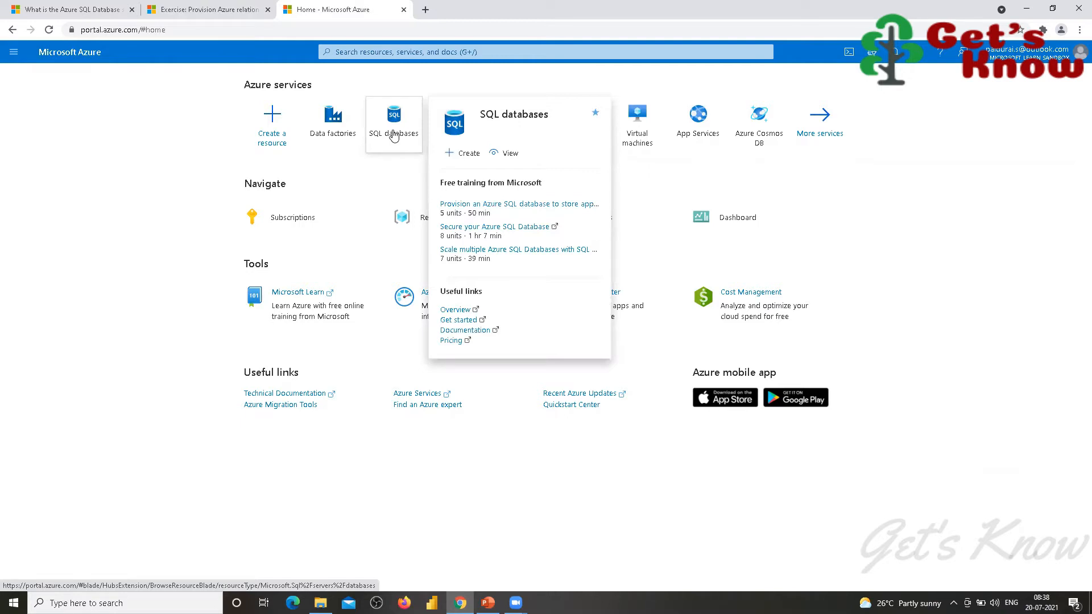
{"action": "left_click", "coordinate": [393, 135]}
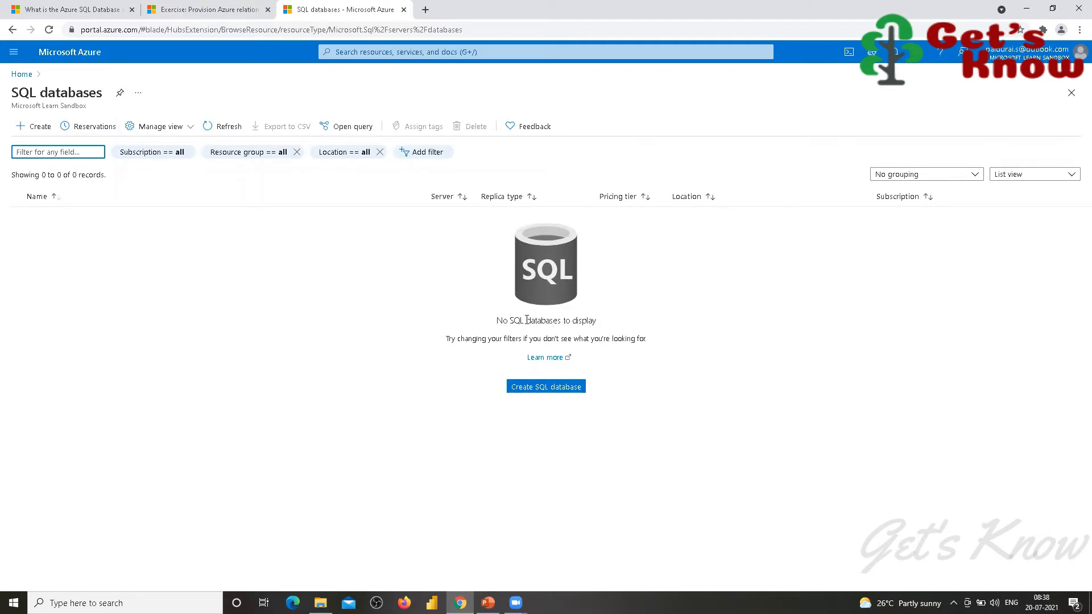
{"action": "left_click", "coordinate": [545, 389]}
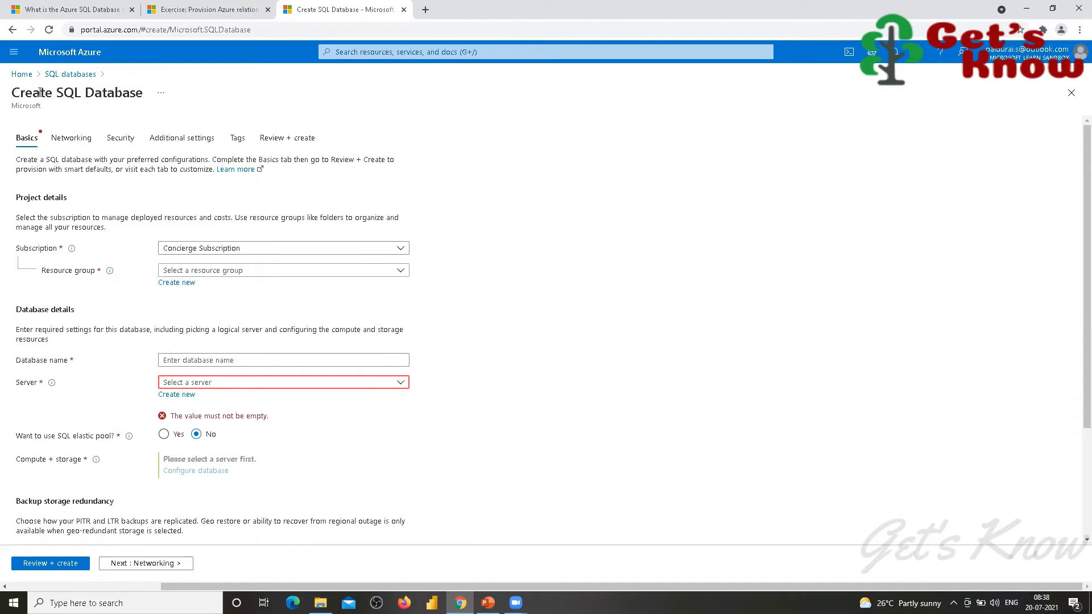
Step: Keep Concierge Subscription for the database and assign it to the existing sandbox resource group beginning with learn-3a31be17
{"action": "scroll", "coordinate": [114, 205], "scroll_direction": "down", "scroll_amount": 1}
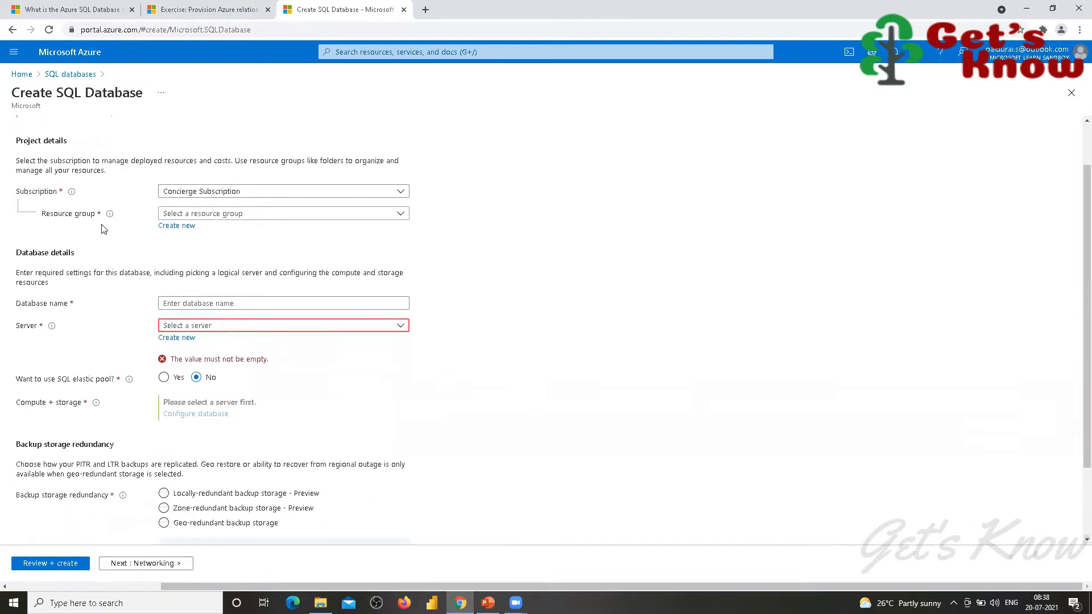
{"action": "left_click", "coordinate": [400, 192]}
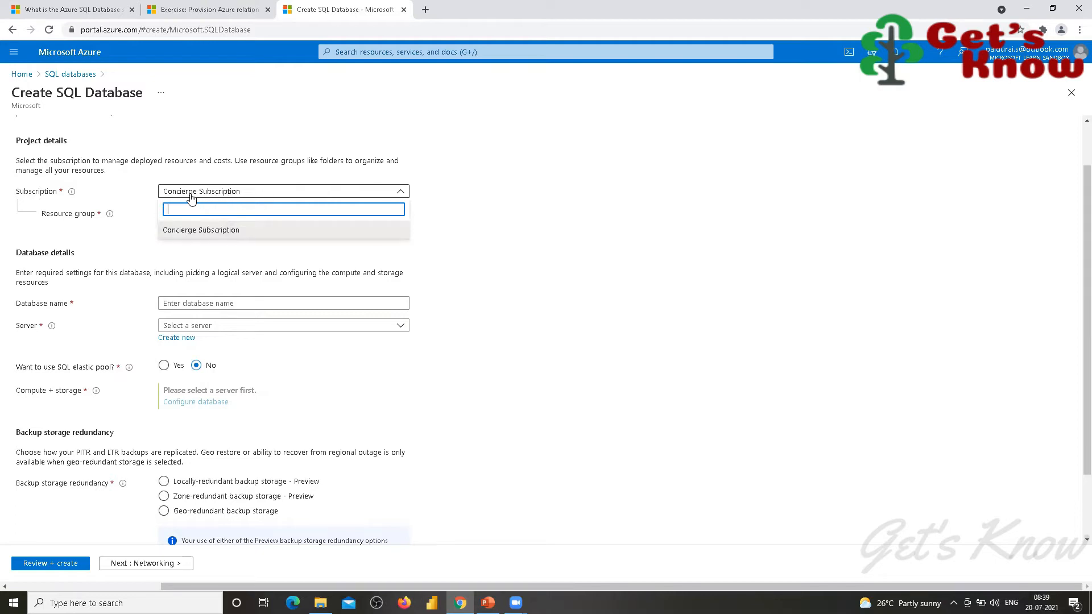
{"action": "left_click", "coordinate": [533, 190]}
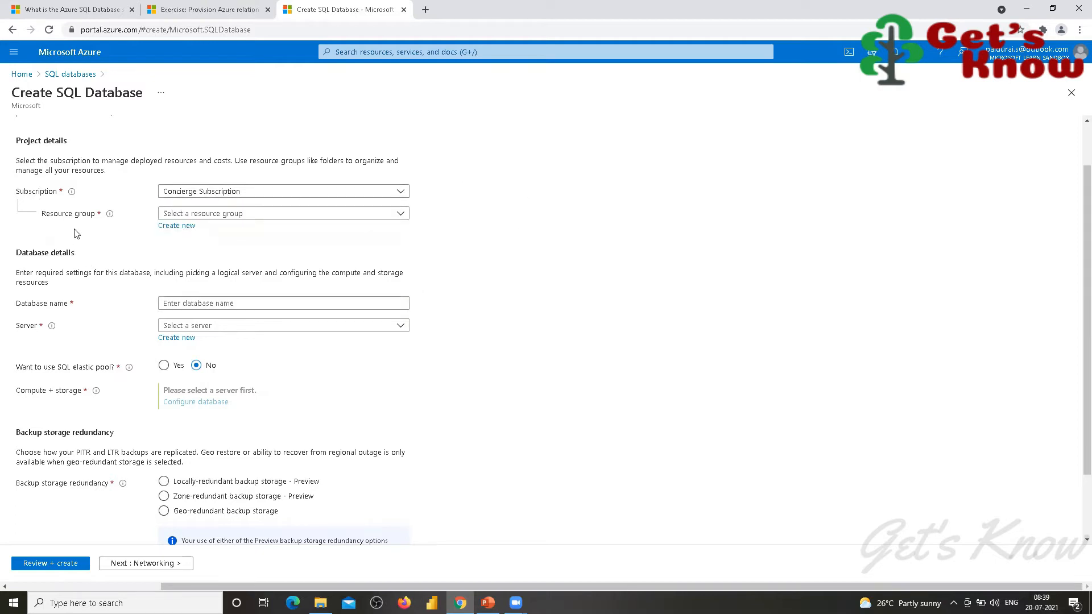
{"action": "left_click", "coordinate": [401, 214]}
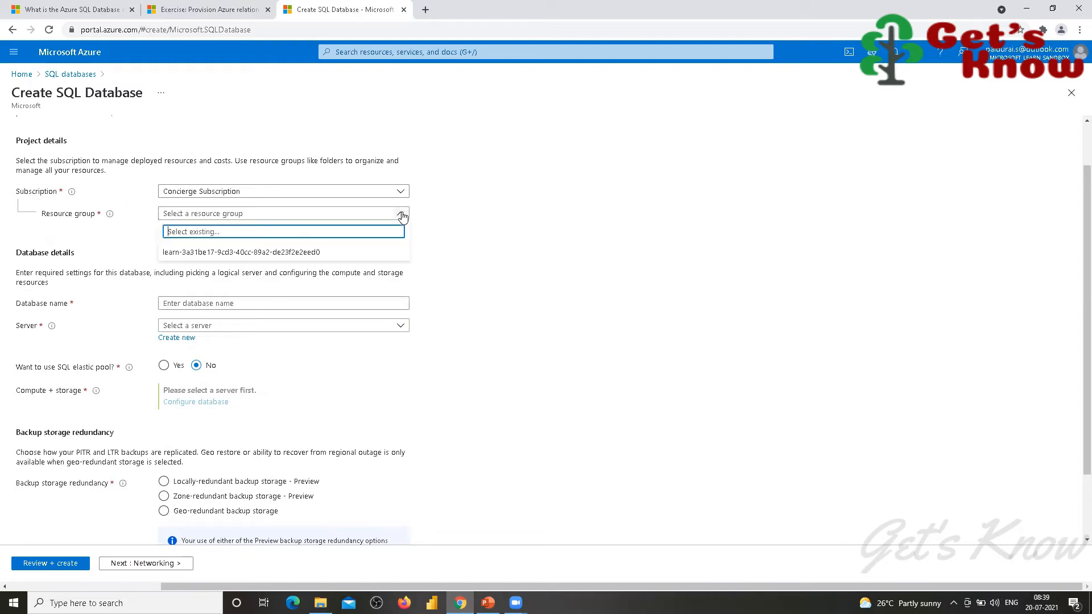
{"action": "left_click", "coordinate": [506, 203]}
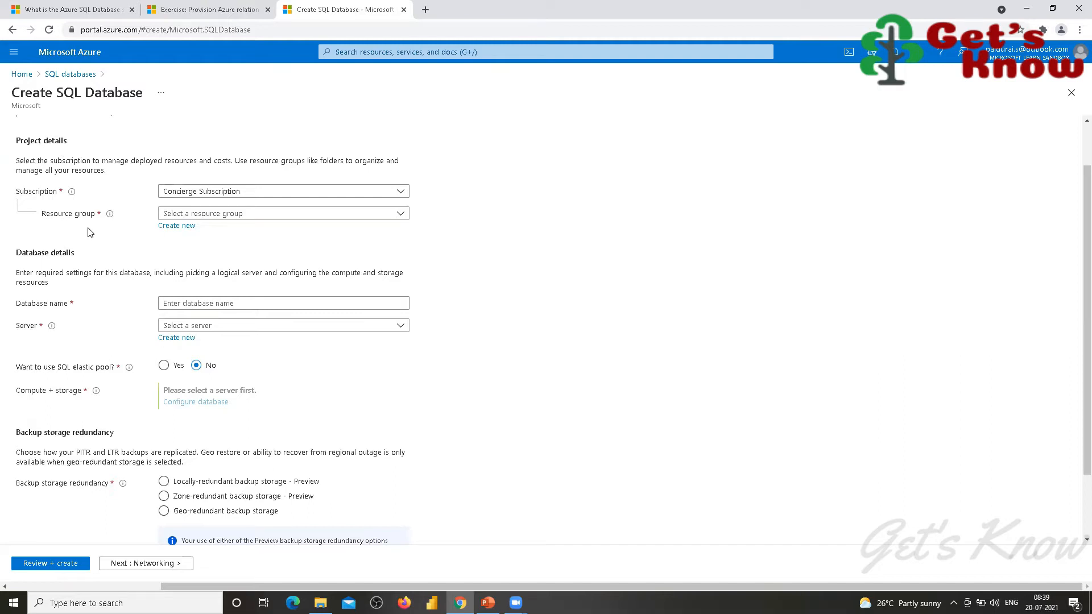
{"action": "left_click", "coordinate": [305, 221]}
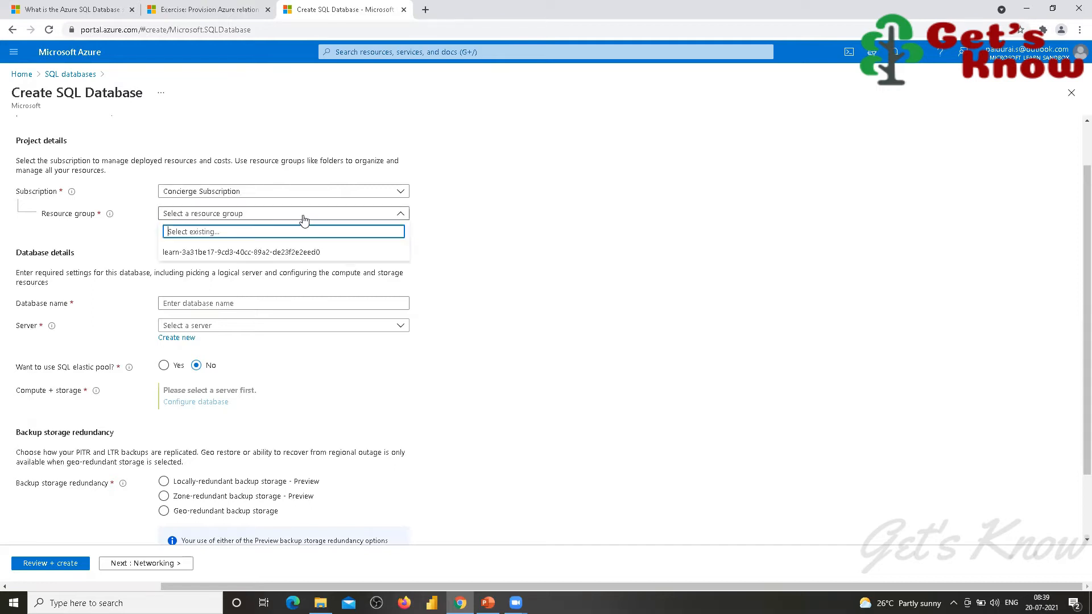
{"action": "left_click", "coordinate": [228, 253]}
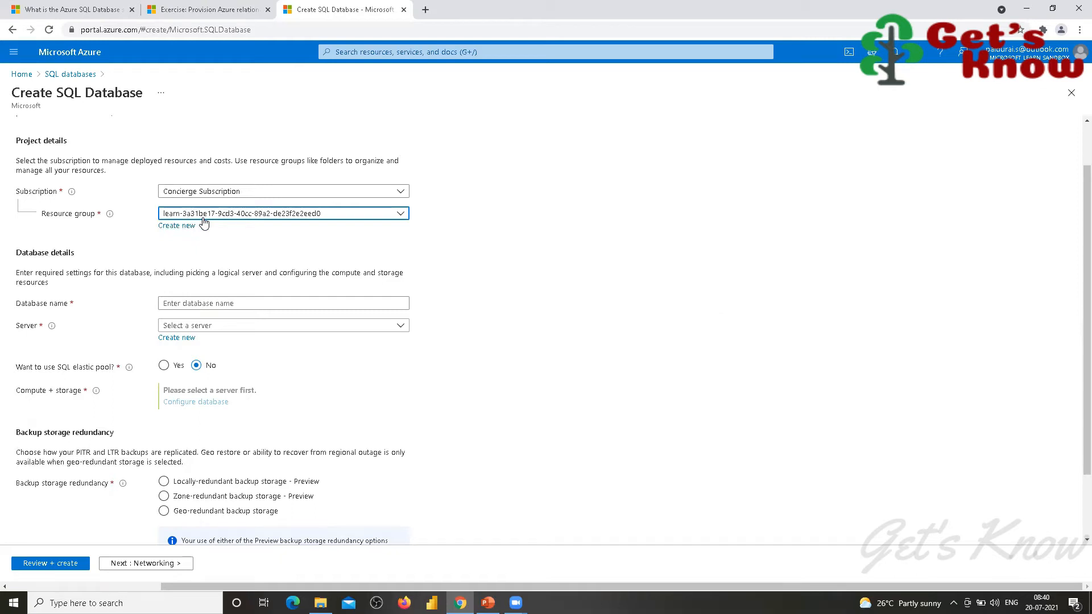
Step: Name the database DemoDB and check which existing servers can be chosen for it
{"action": "left_click", "coordinate": [185, 306]}
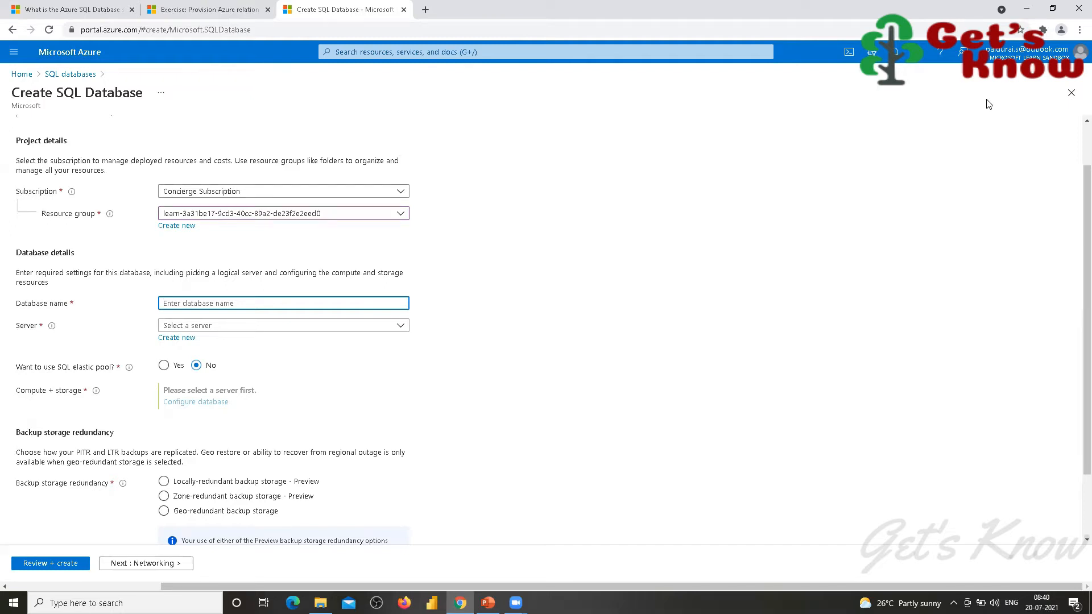
{"action": "type", "text": "Demo"}
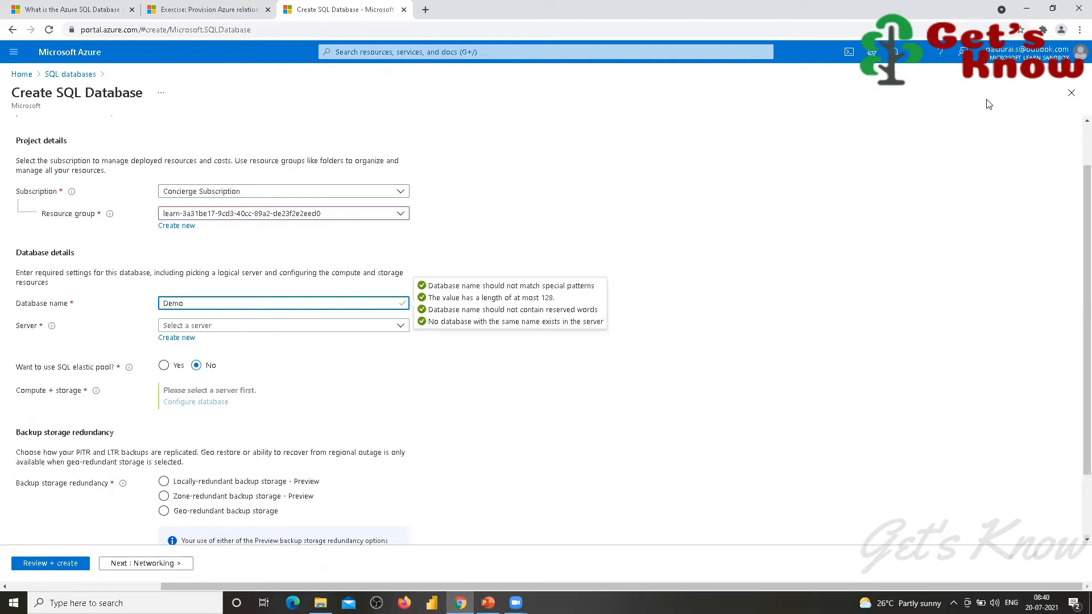
{"action": "type", "text": "DB"}
{"action": "left_click", "coordinate": [266, 350]}
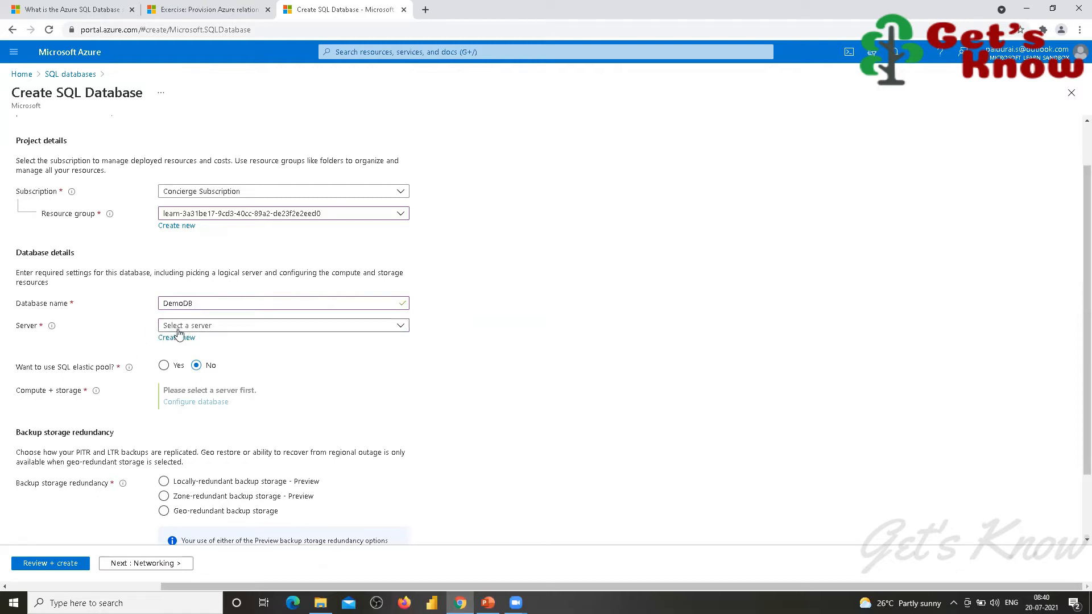
{"action": "left_click", "coordinate": [285, 333]}
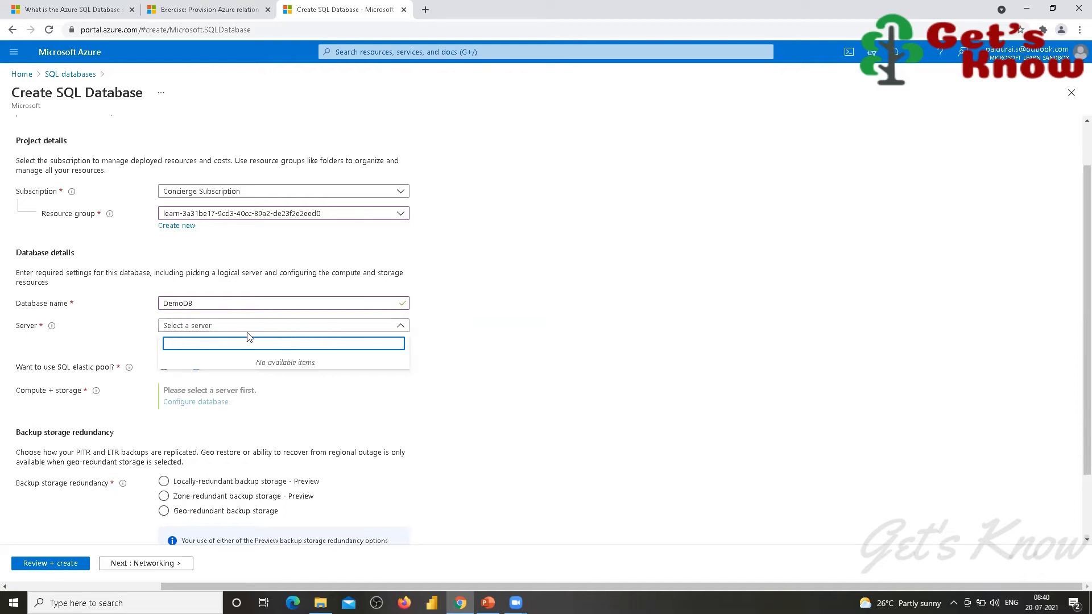
{"action": "left_click", "coordinate": [604, 352]}
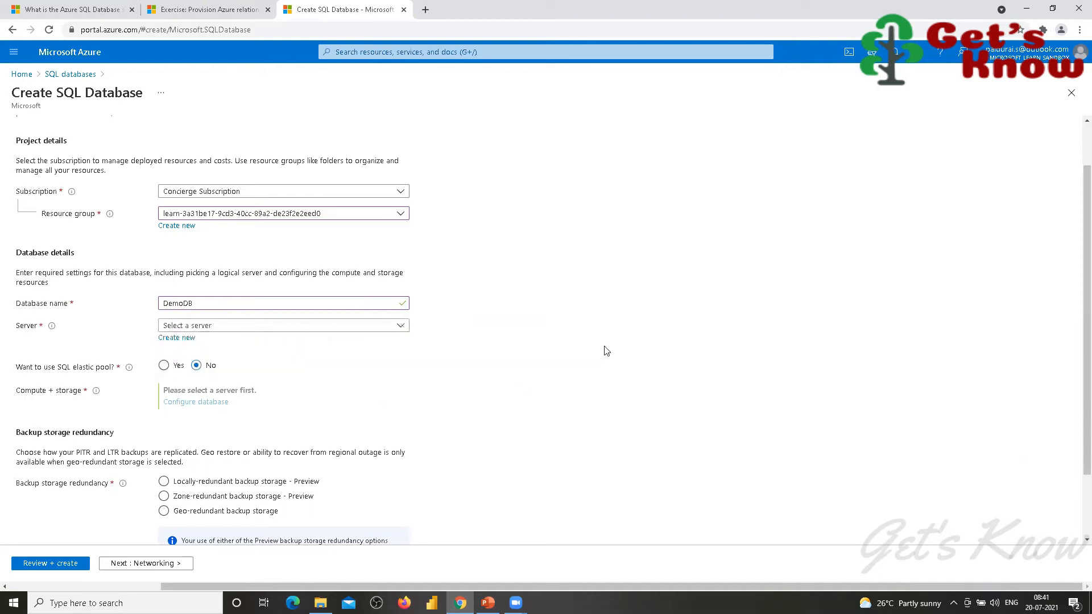
Step: Start creating a new server for the DemoDB database and name it mydbserverpal
{"action": "left_click", "coordinate": [176, 339]}
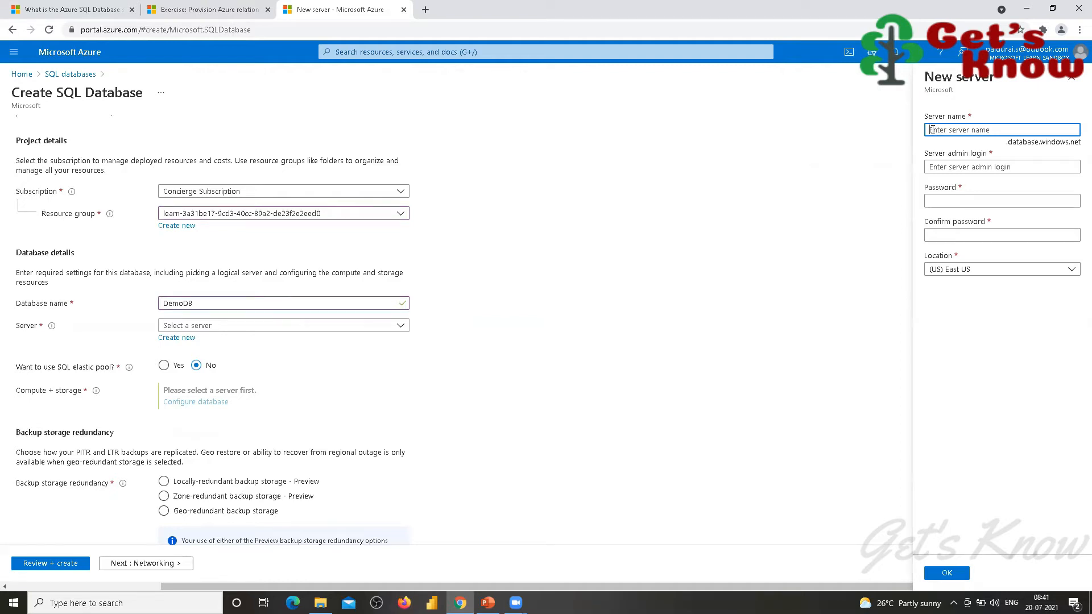
{"action": "type", "text": "d"}
{"action": "key", "text": "BackSpace"}
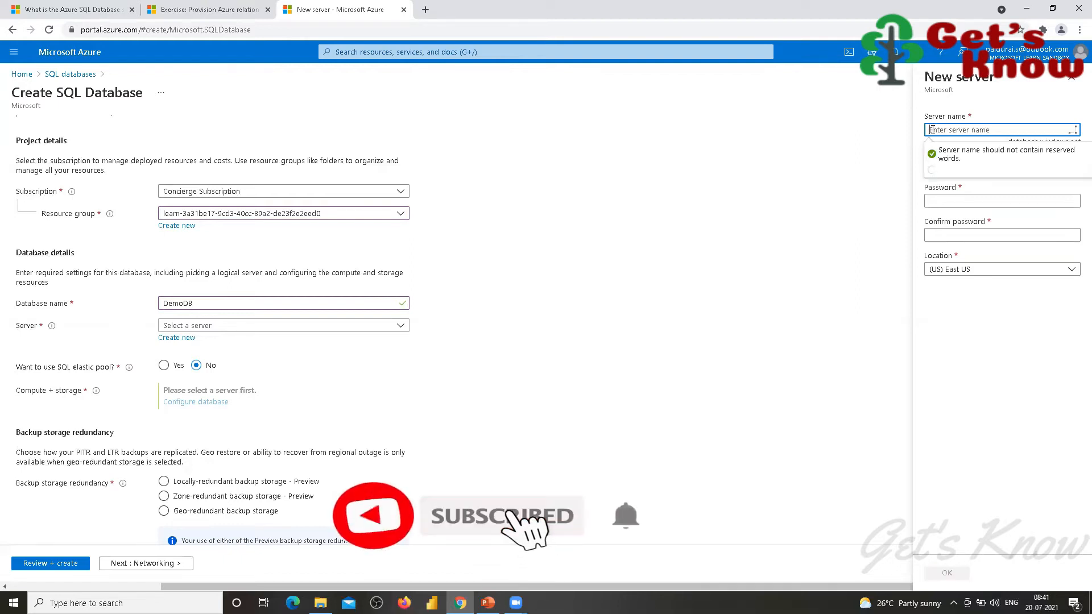
{"action": "type", "text": "my"}
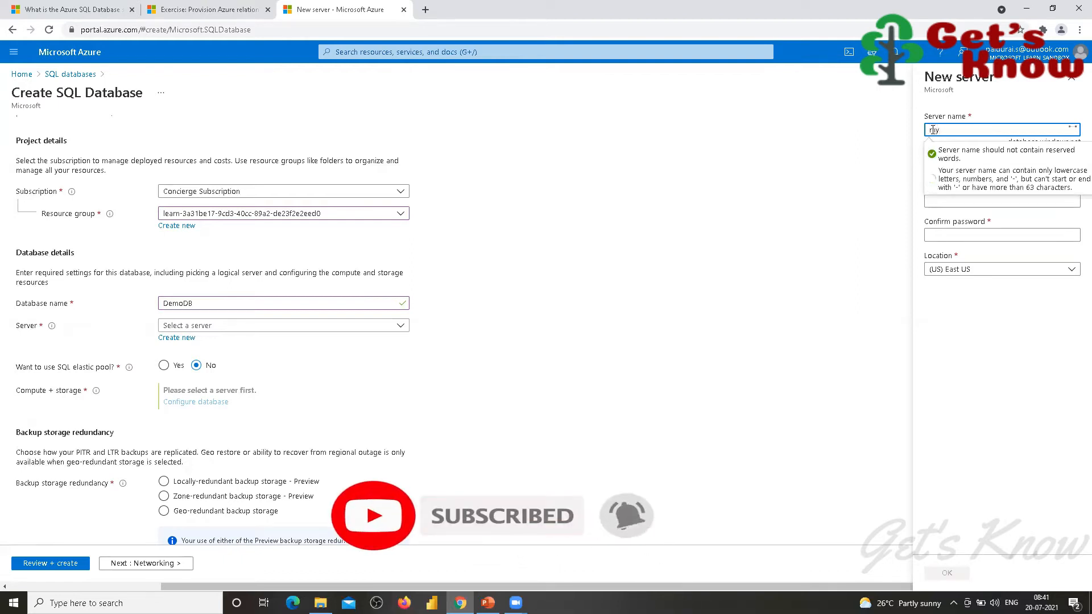
{"action": "type", "text": "dbserver"}
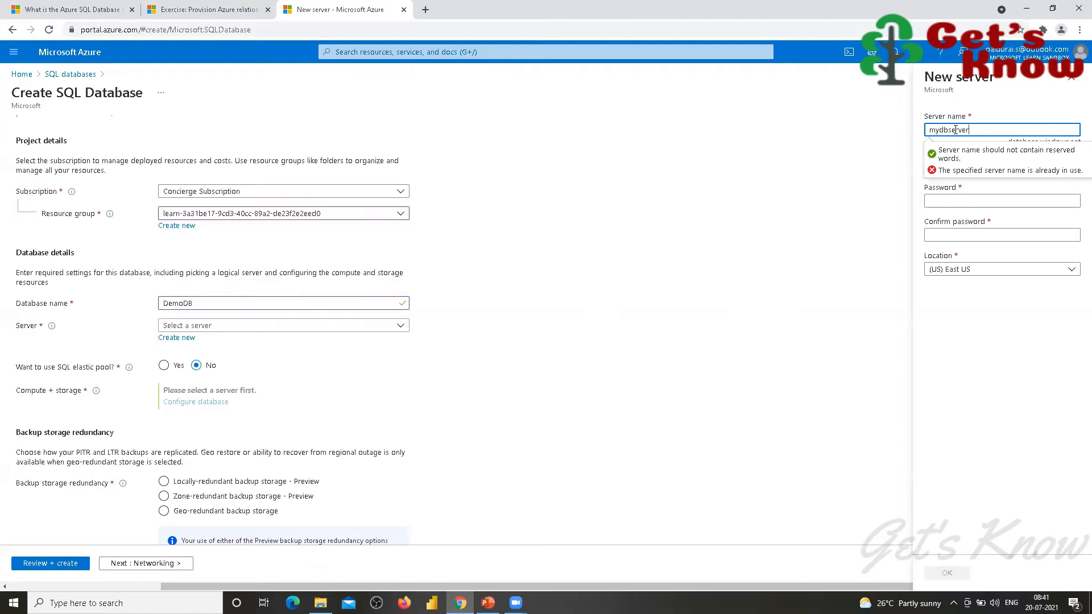
{"action": "type", "text": "pal"}
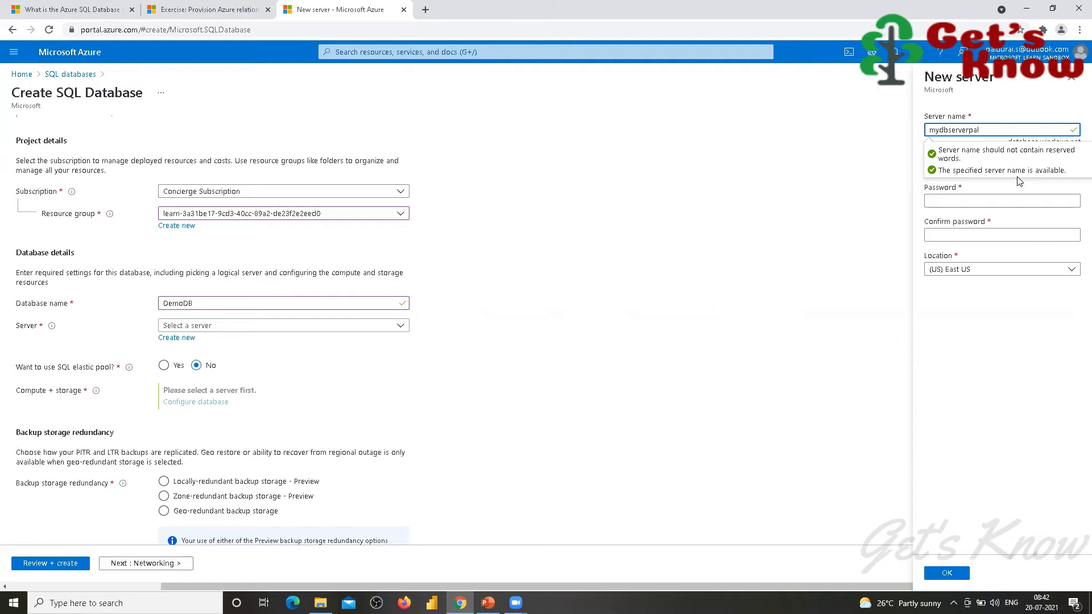
Step: Set the new server's admin login to adminpal
{"action": "left_click", "coordinate": [995, 170]}
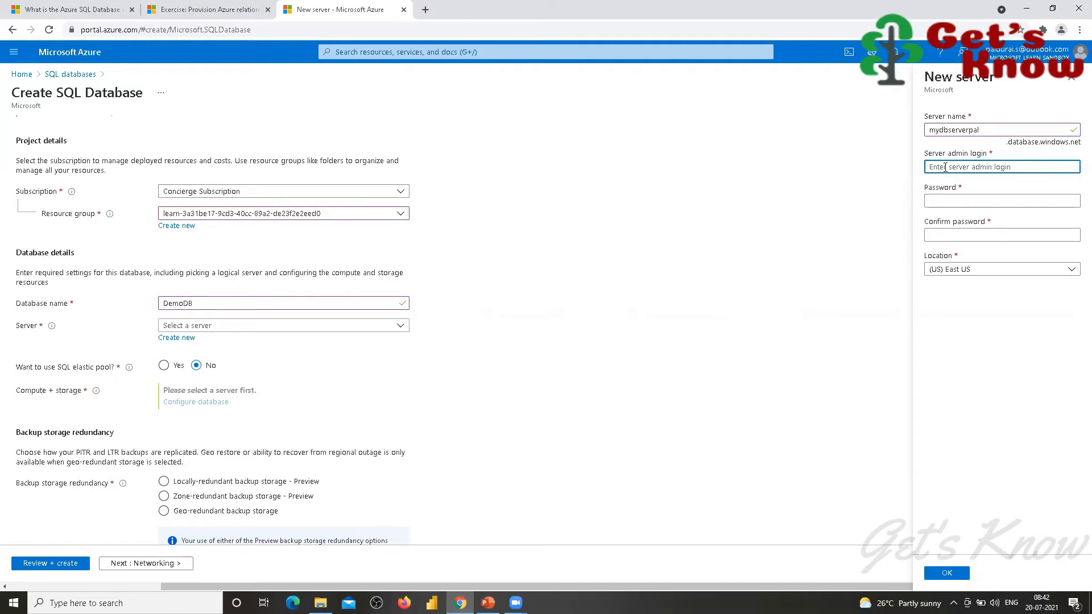
{"action": "type", "text": "adminpal"}
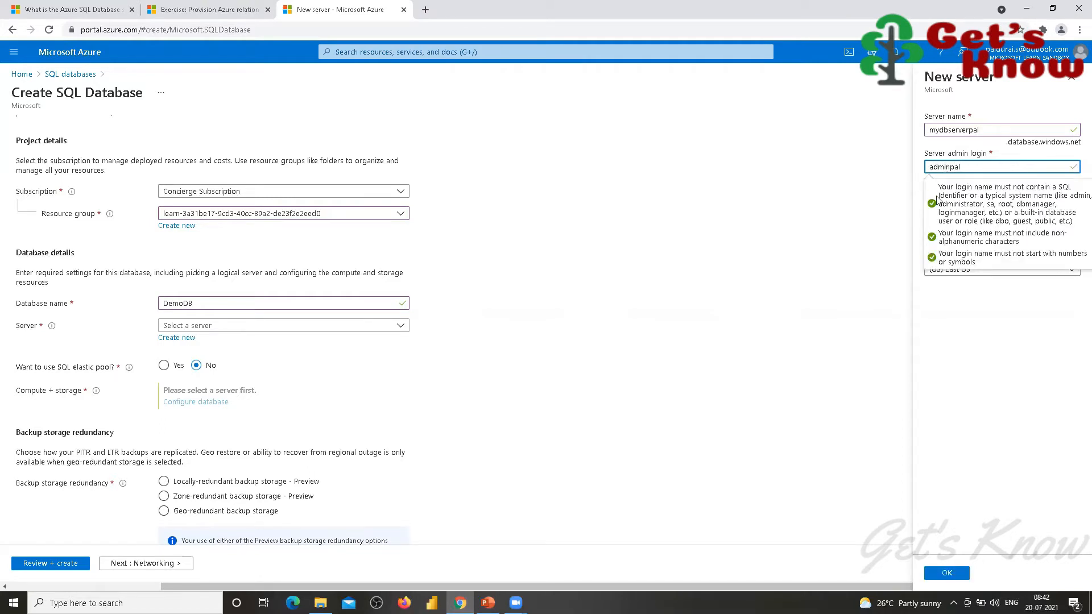
{"action": "key", "text": "BackSpace"}
{"action": "key", "text": "BackSpace"}
{"action": "key", "text": "BackSpace"}
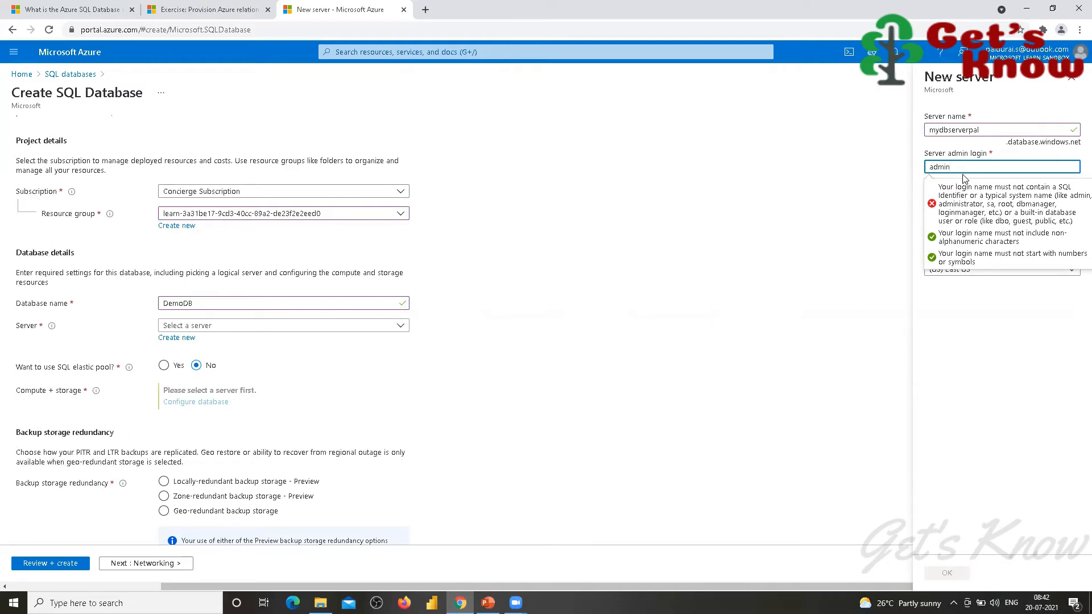
{"action": "type", "text": "pal"}
{"action": "key", "text": "Tab"}
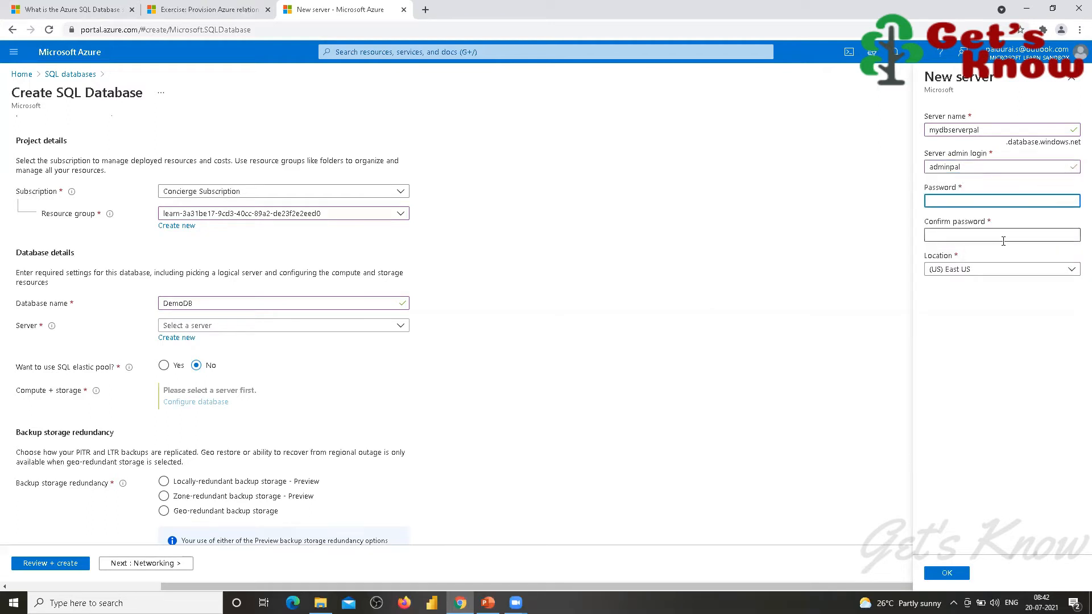
Step: Enter and confirm the server admin password, create the server in (US) East US, and decline saving the password in the browser
{"action": "type", "text": "•••••••"}
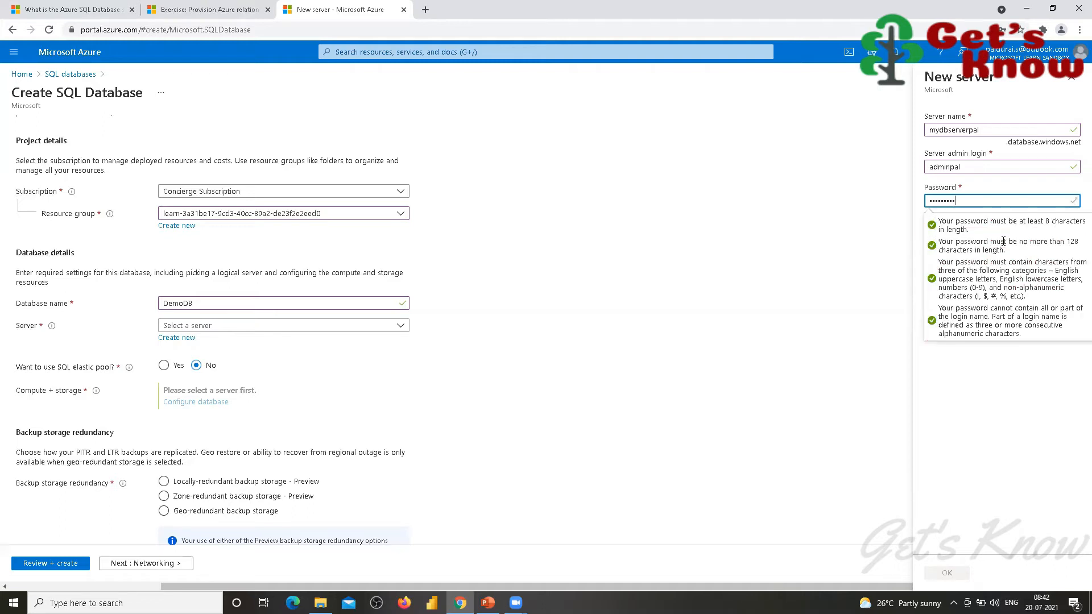
{"action": "key", "text": "Tab"}
{"action": "type", "text": "••••••••"}
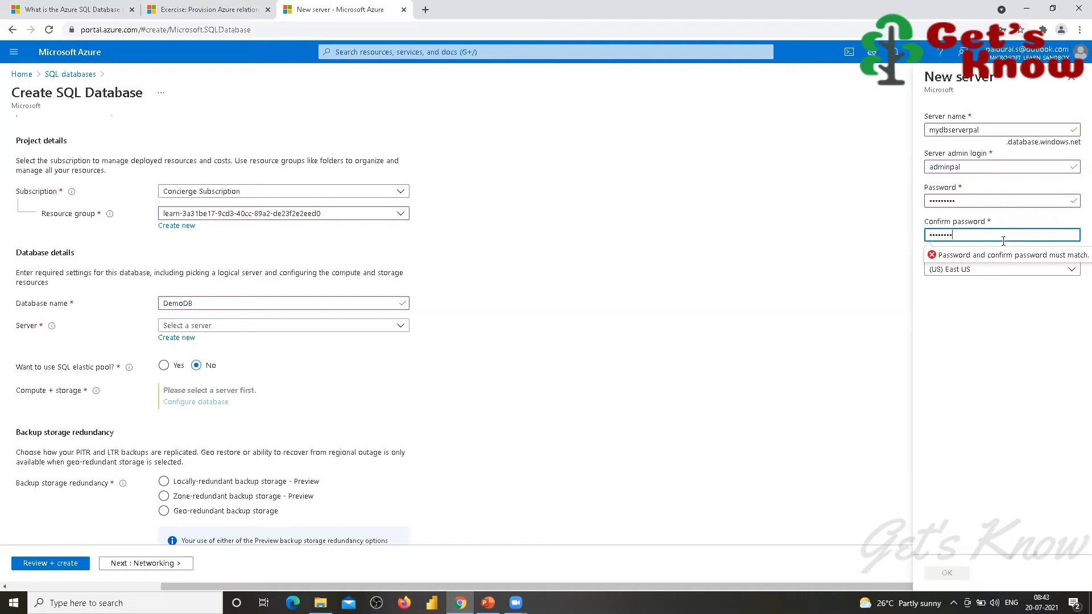
{"action": "key", "text": "Tab"}
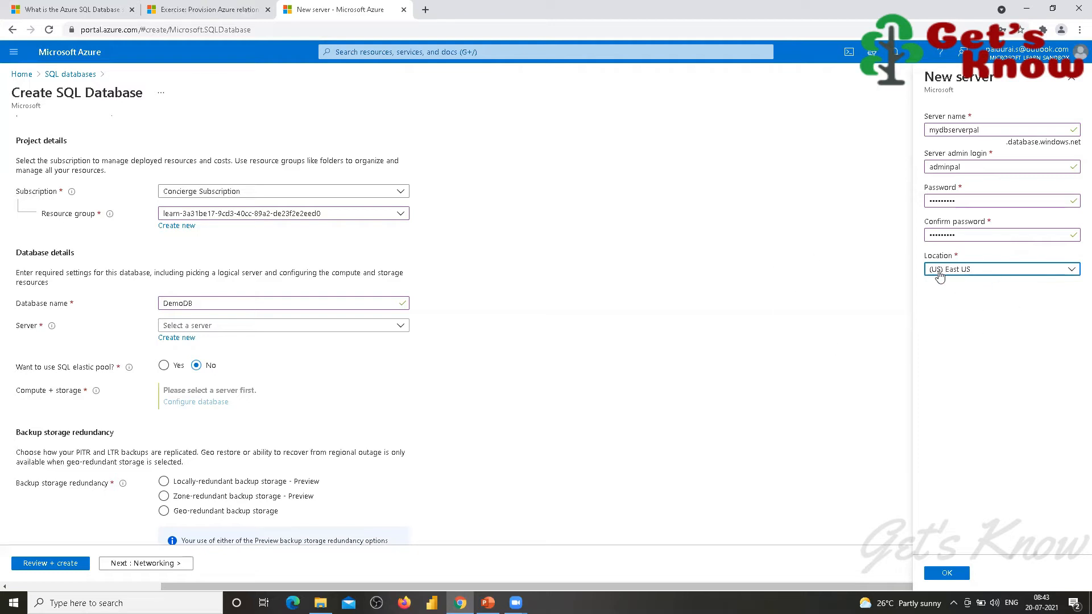
{"action": "left_click", "coordinate": [947, 574]}
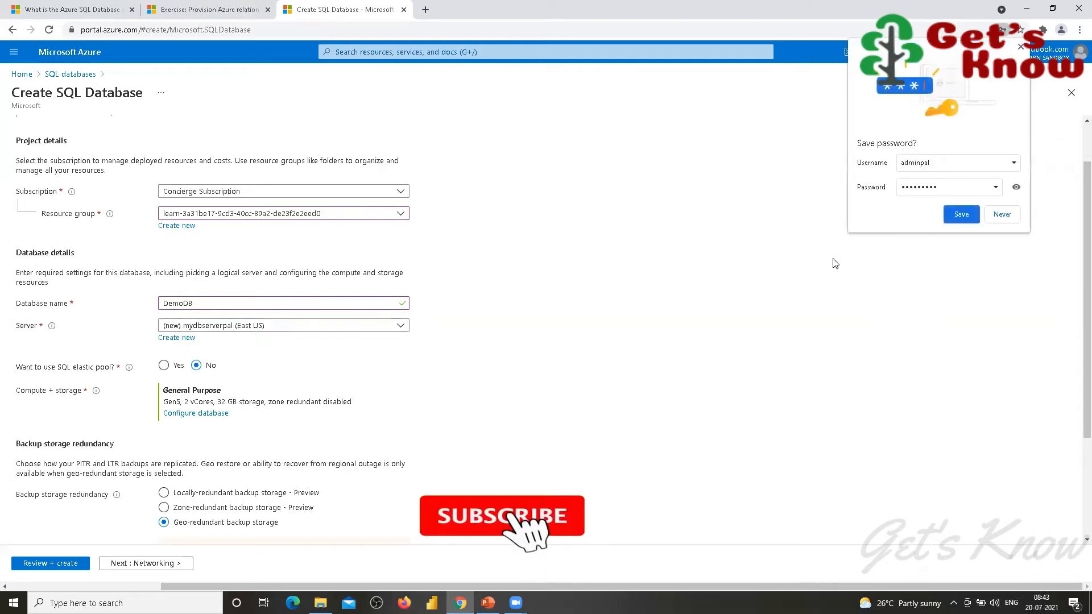
{"action": "left_click", "coordinate": [1010, 223]}
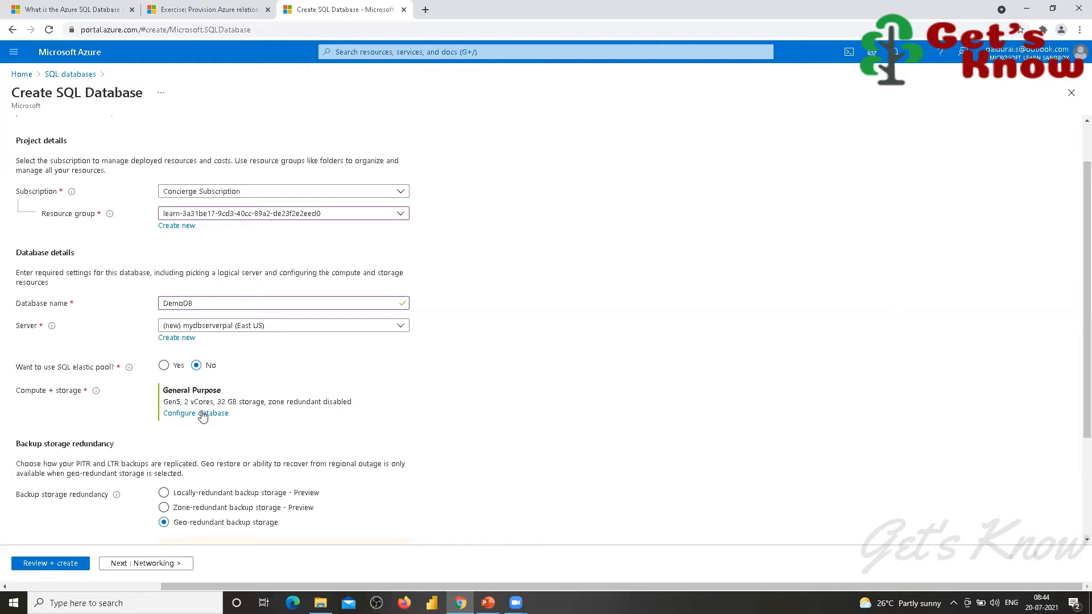
Step: Switch to the ADF presentation in PowerPoint and review the slides on pricing tiers and DTU/vCore allocation
{"action": "left_click", "coordinate": [488, 602]}
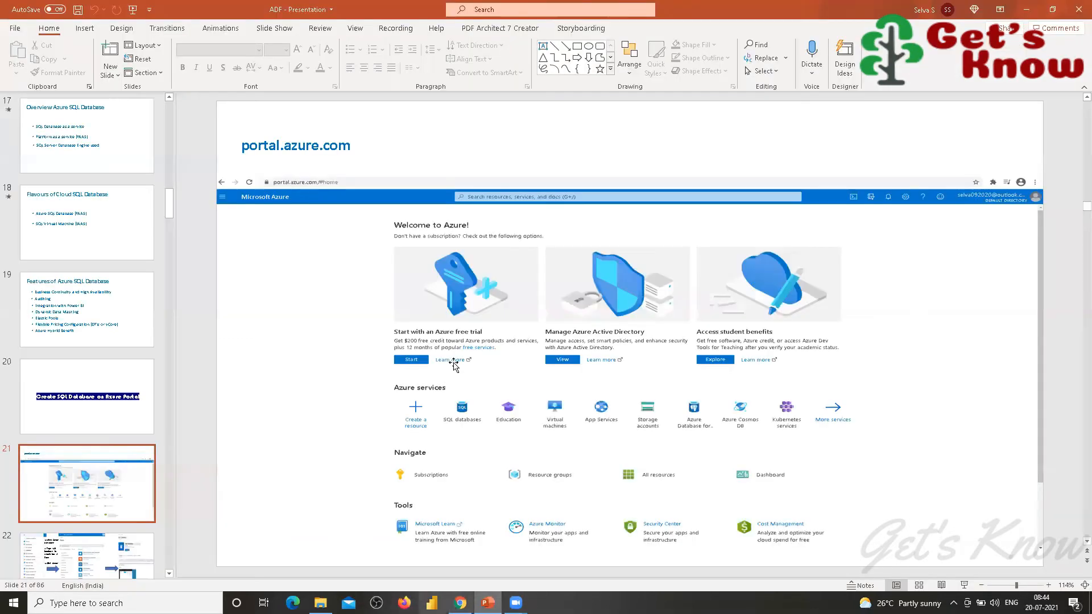
{"action": "left_click", "coordinate": [84, 560]}
{"action": "left_click", "coordinate": [121, 383]}
{"action": "left_click", "coordinate": [111, 504]}
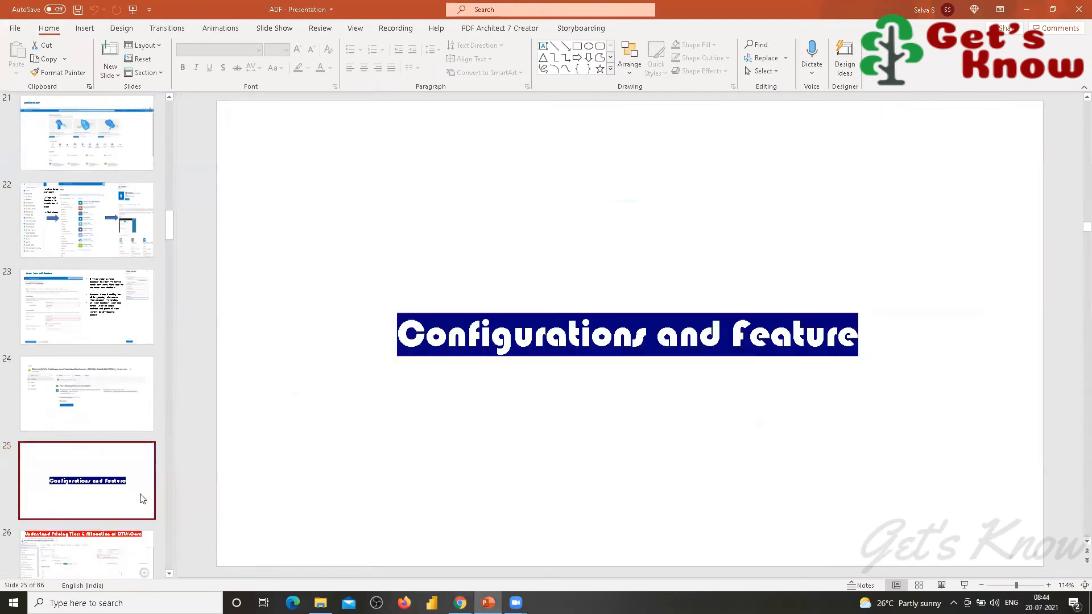
{"action": "left_click", "coordinate": [106, 551]}
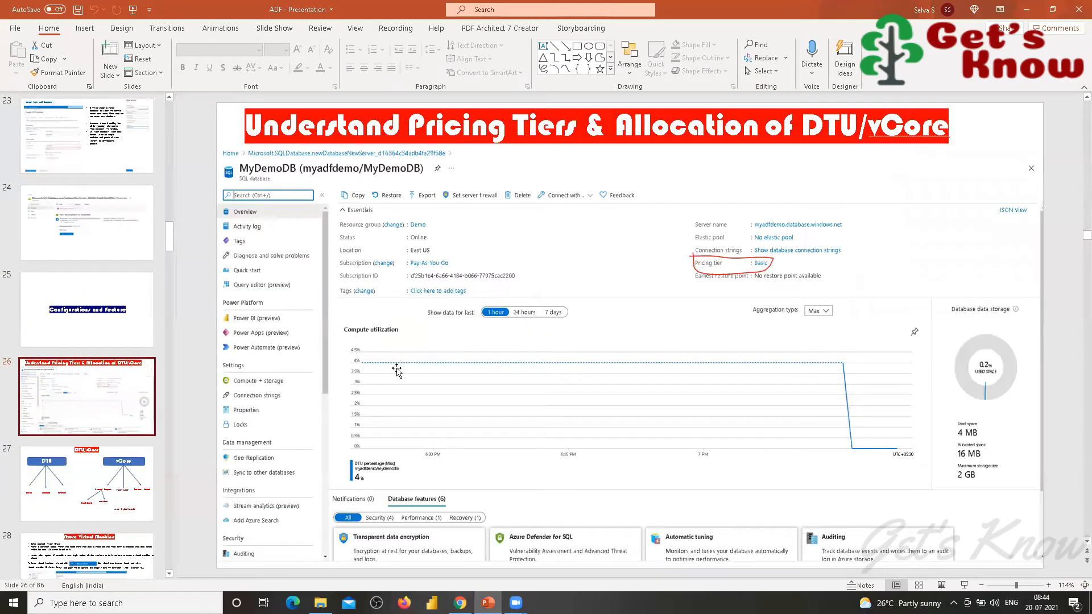
{"action": "left_click", "coordinate": [85, 479]}
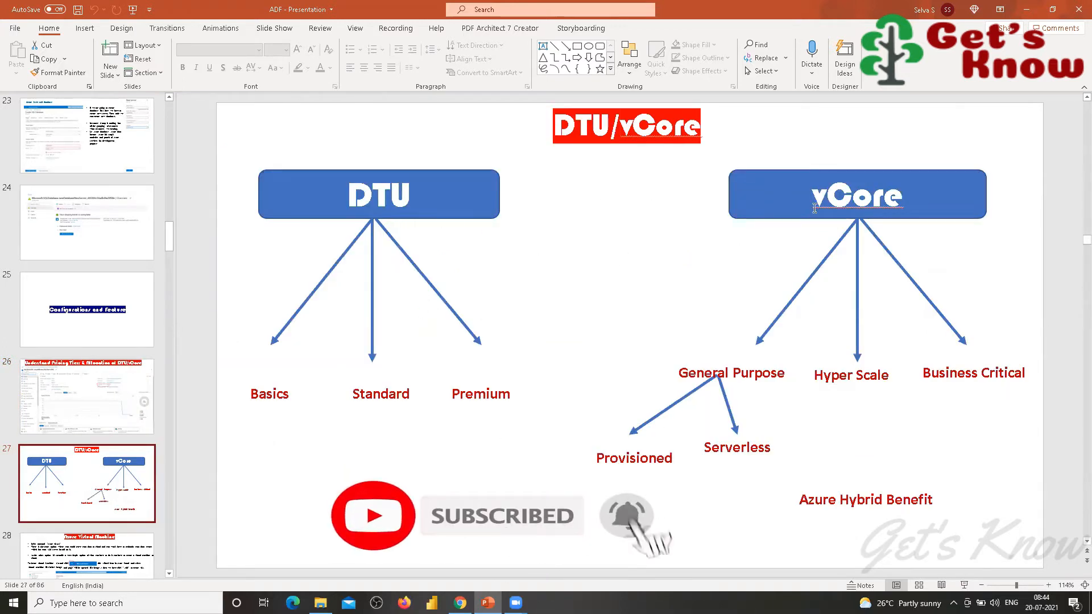
{"action": "left_click", "coordinate": [409, 198]}
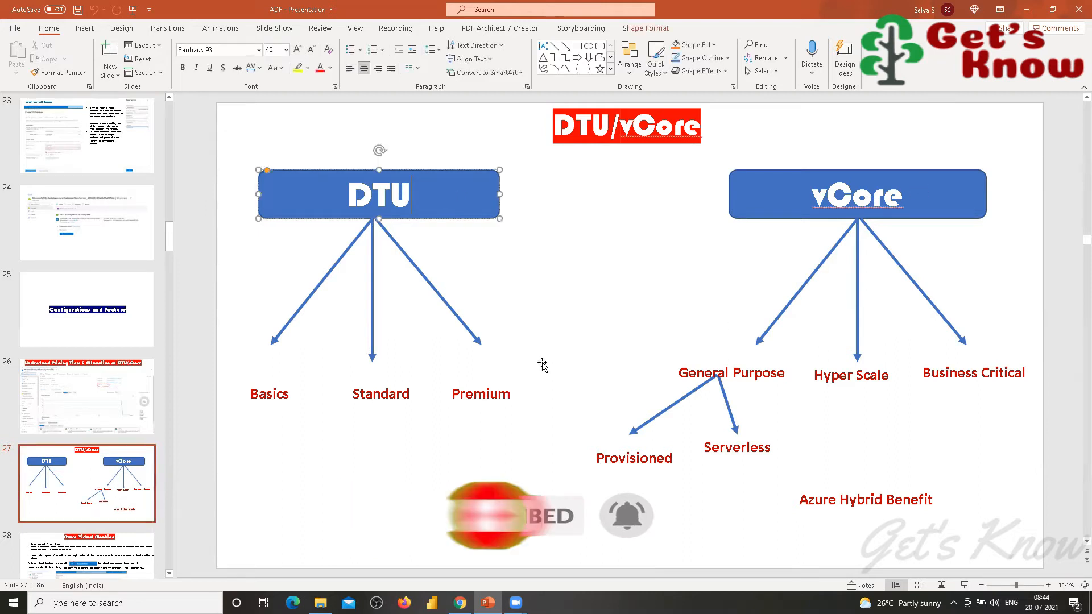
Step: Return to the Azure portal and open the database's compute and storage configuration to review its settings and available service tiers
{"action": "left_click", "coordinate": [1026, 10]}
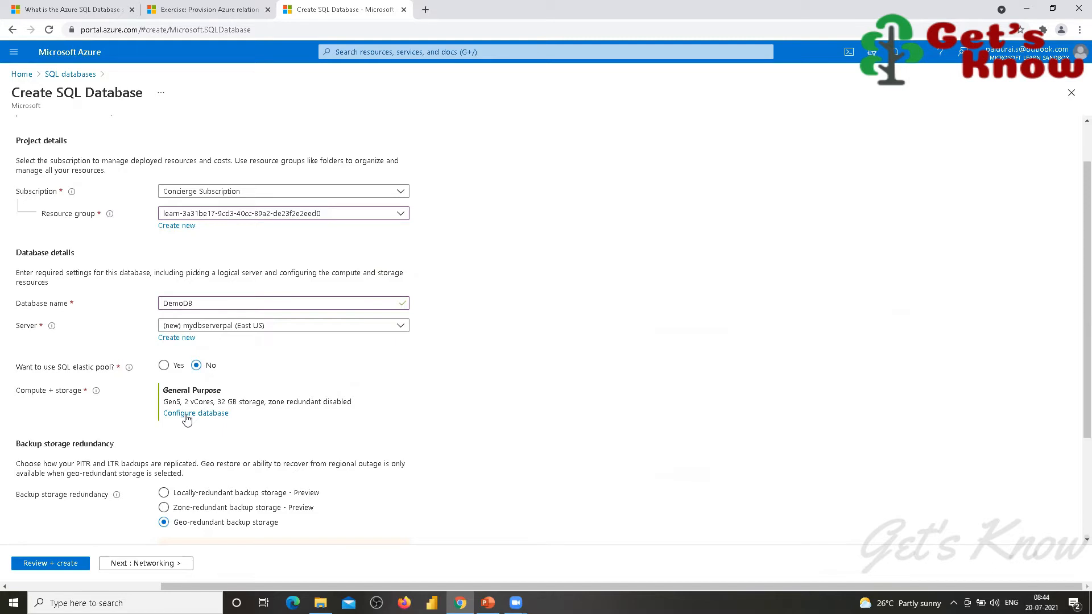
{"action": "left_click", "coordinate": [186, 416]}
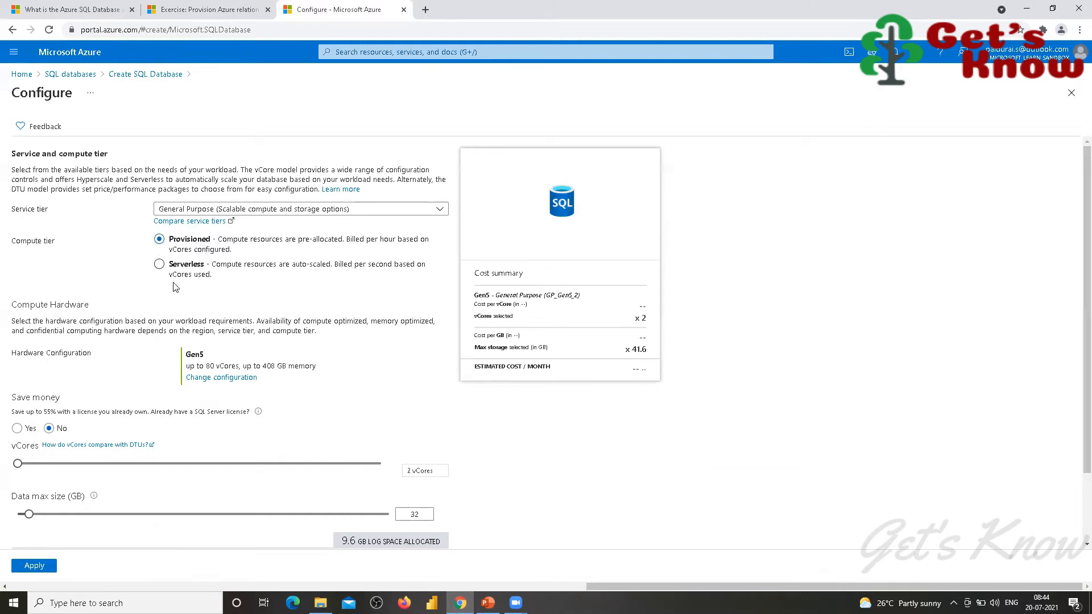
{"action": "scroll", "coordinate": [160, 299], "scroll_direction": "down", "scroll_amount": 2}
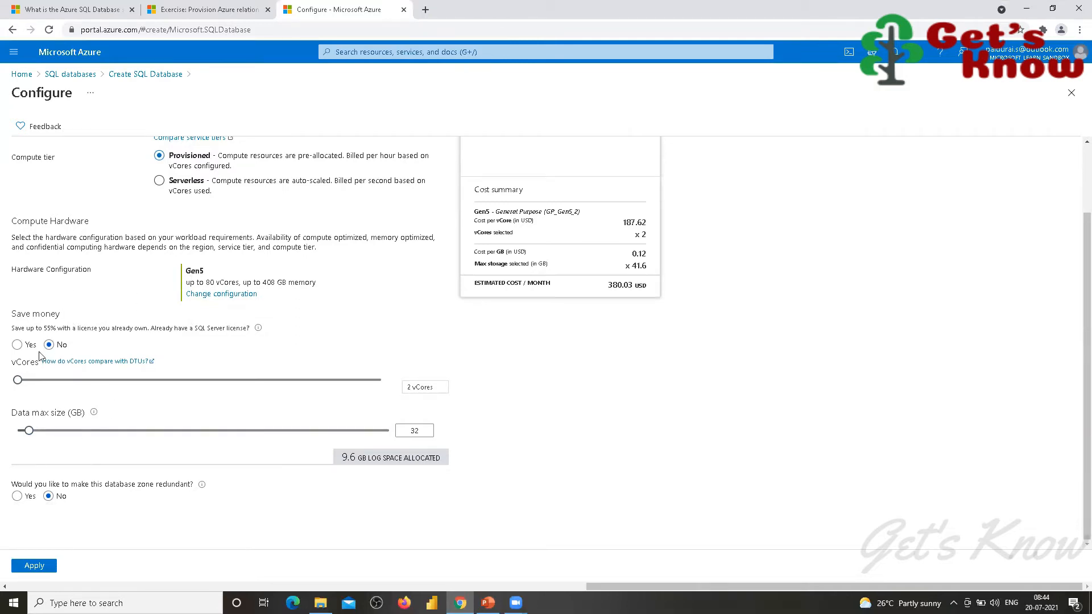
{"action": "scroll", "coordinate": [75, 324], "scroll_direction": "up", "scroll_amount": 2}
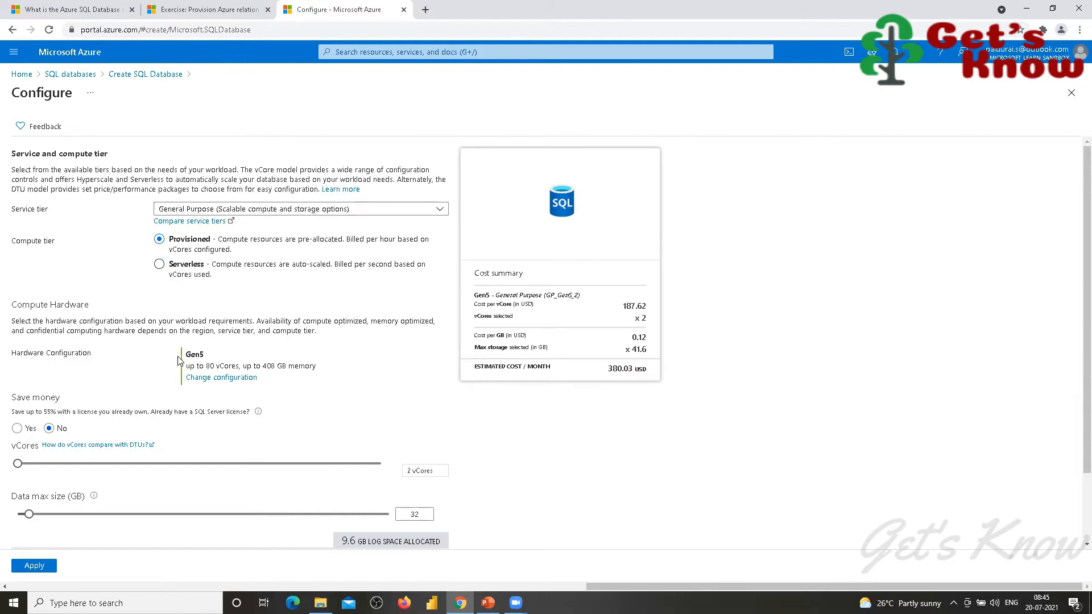
{"action": "left_click", "coordinate": [442, 211]}
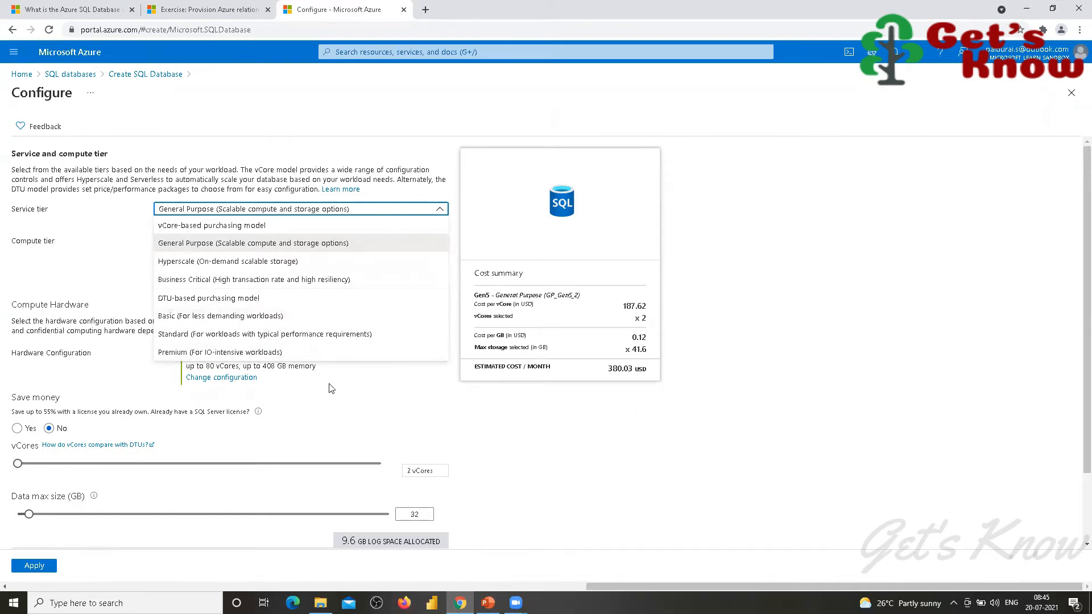
{"action": "left_click", "coordinate": [38, 262]}
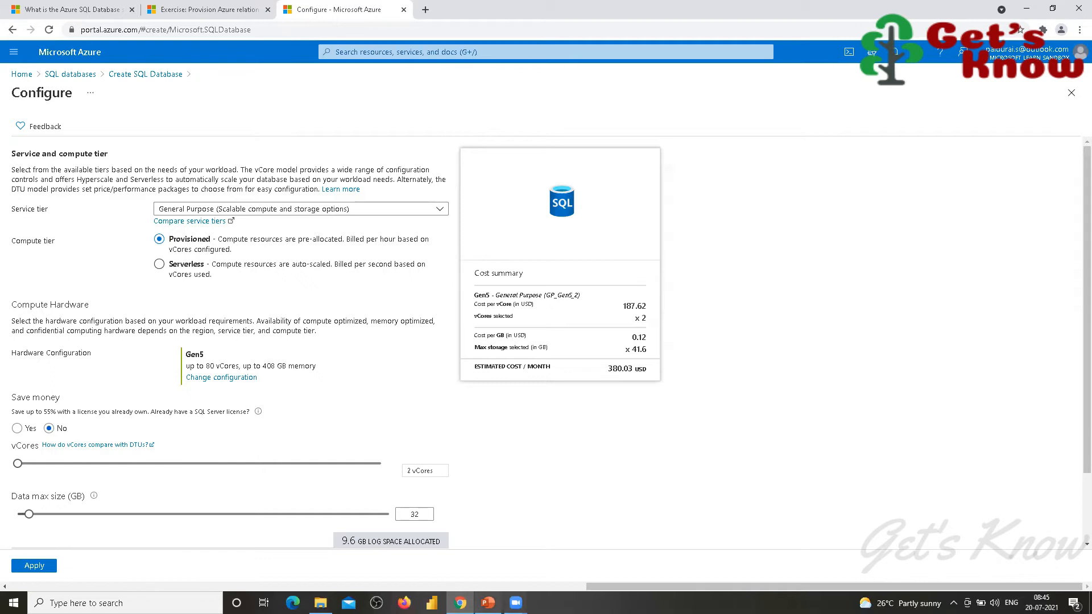
Step: Revisit the pricing tiers and DTU/vCore slides in PowerPoint, ending back on the Azure configuration page
{"action": "left_click", "coordinate": [488, 603]}
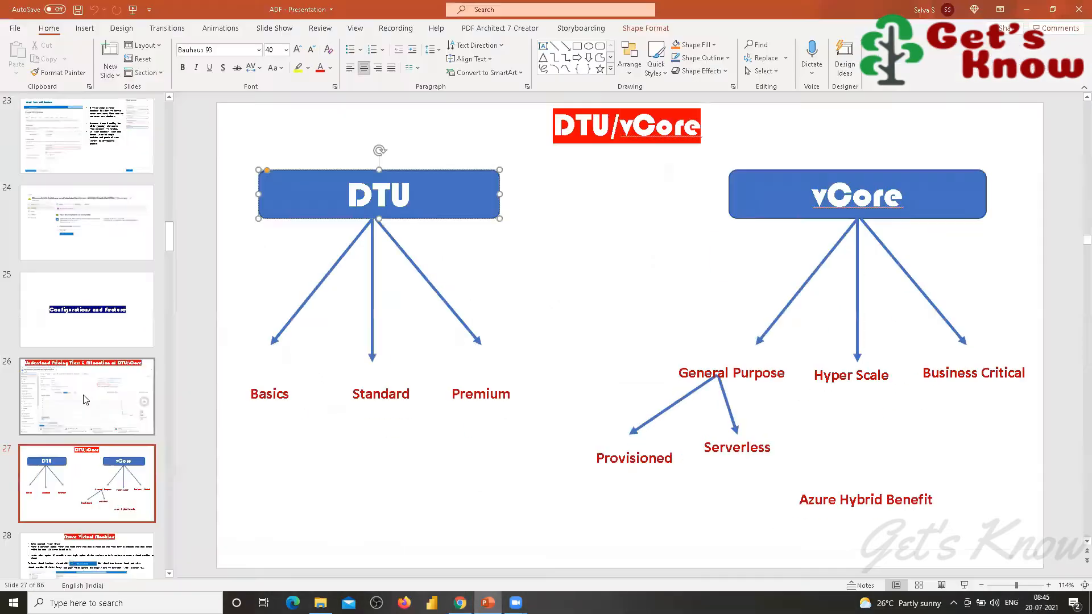
{"action": "left_click", "coordinate": [86, 398]}
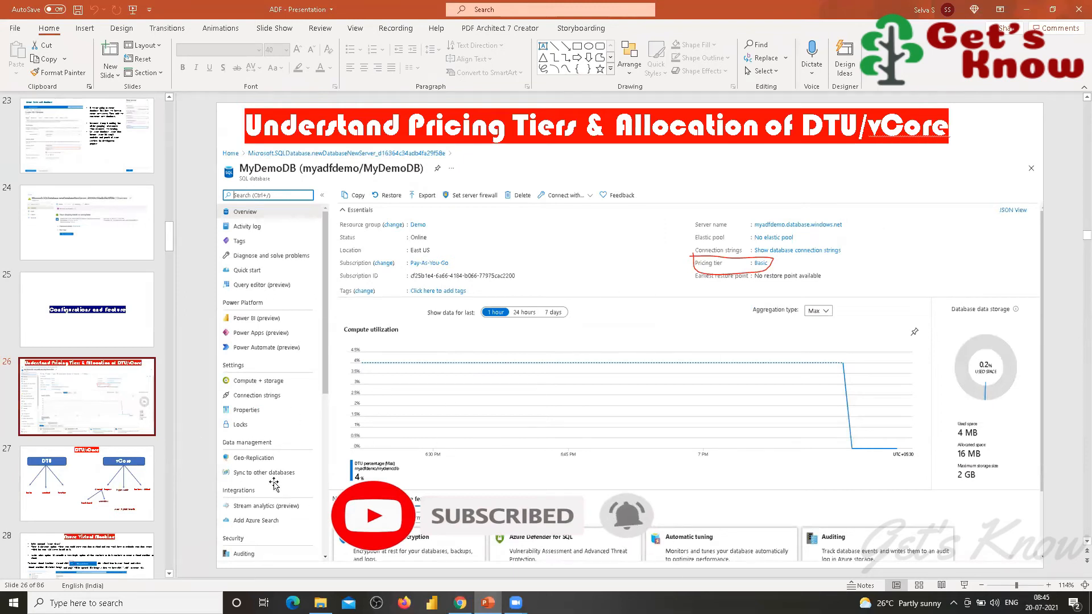
{"action": "left_click", "coordinate": [104, 462]}
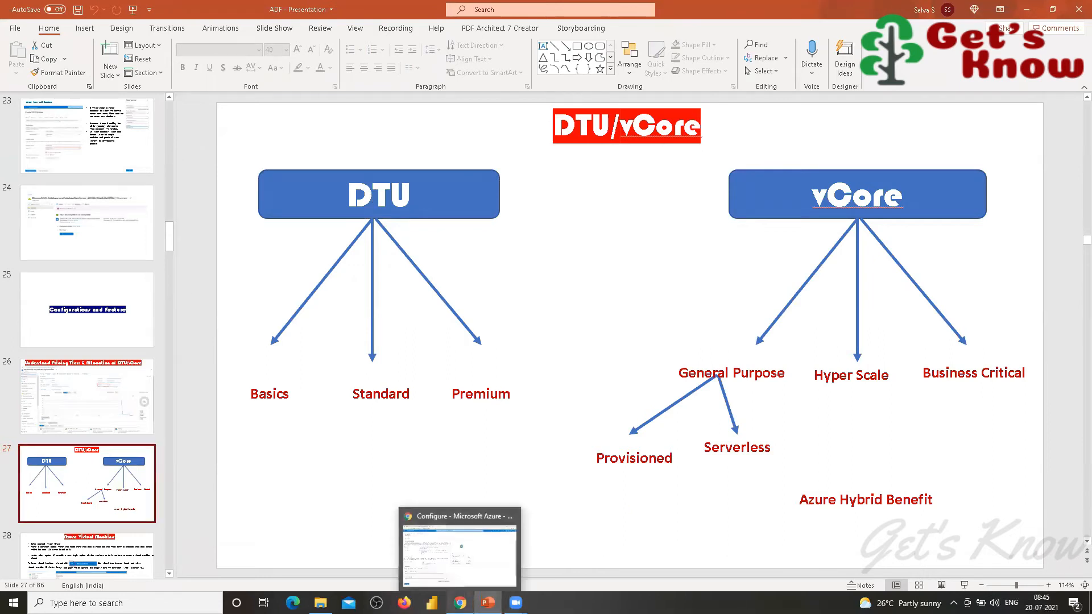
{"action": "left_click", "coordinate": [460, 603]}
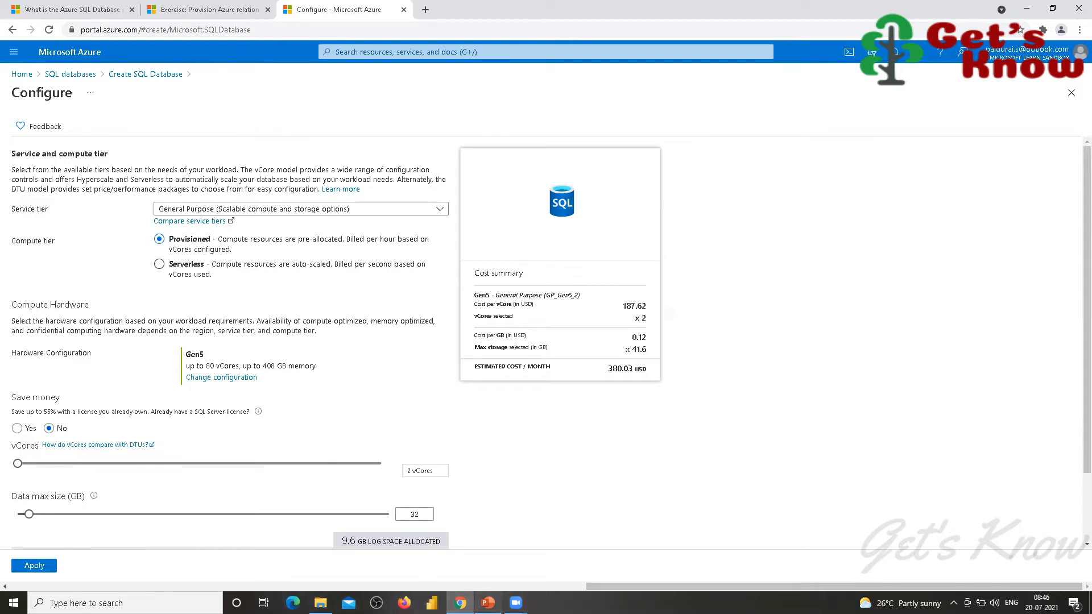
Step: Switch to the DTU/vCore slide in PowerPoint and examine both purchasing models, including DTU's Basics, Standard and Premium tiers
{"action": "left_click", "coordinate": [488, 603]}
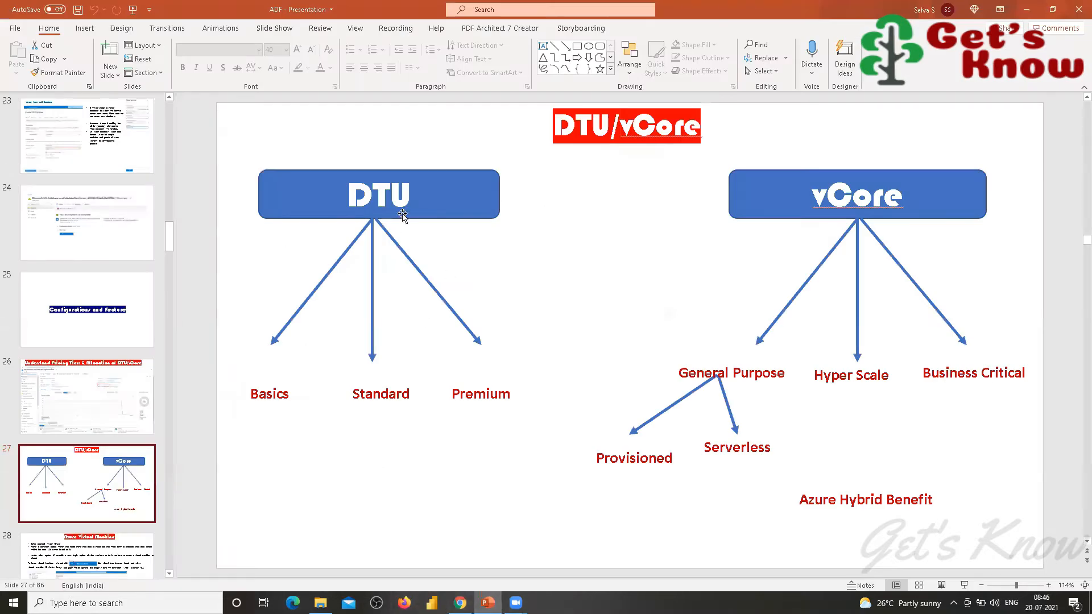
{"action": "left_click", "coordinate": [373, 195]}
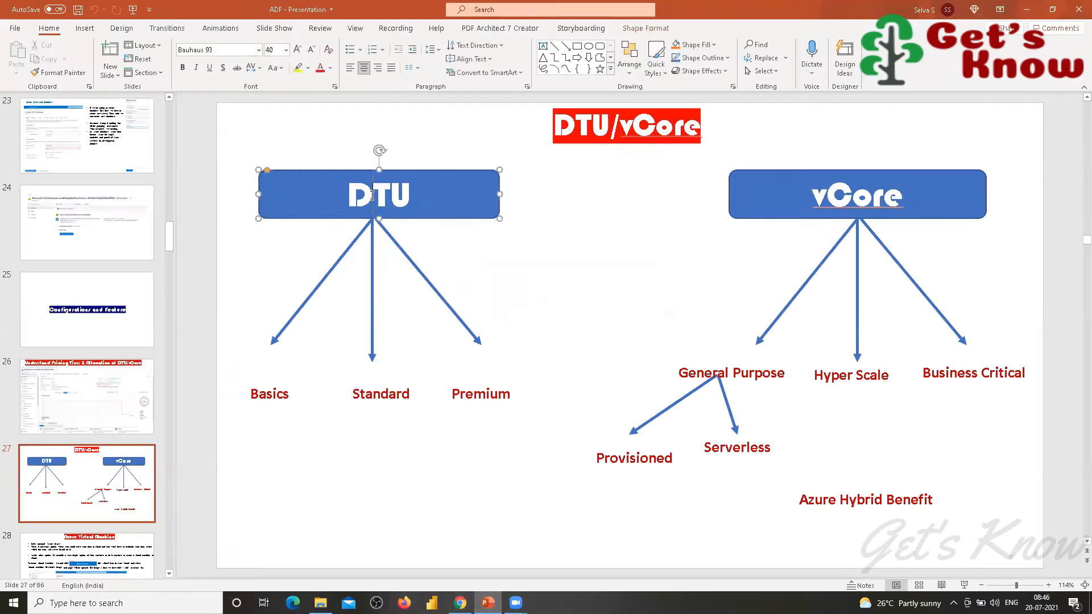
{"action": "left_click", "coordinate": [859, 207]}
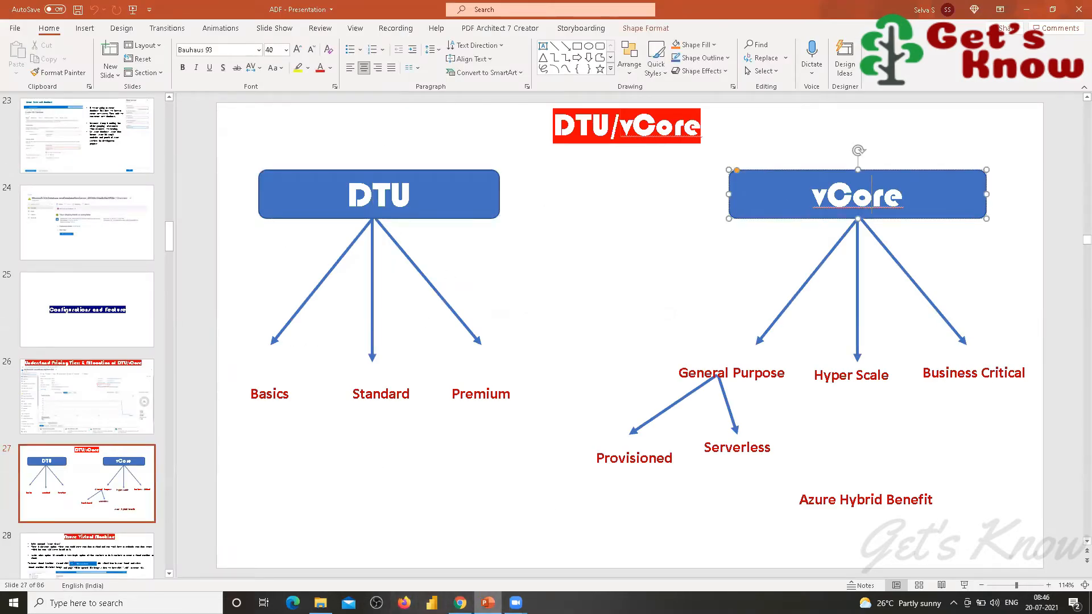
{"action": "left_click", "coordinate": [257, 393]}
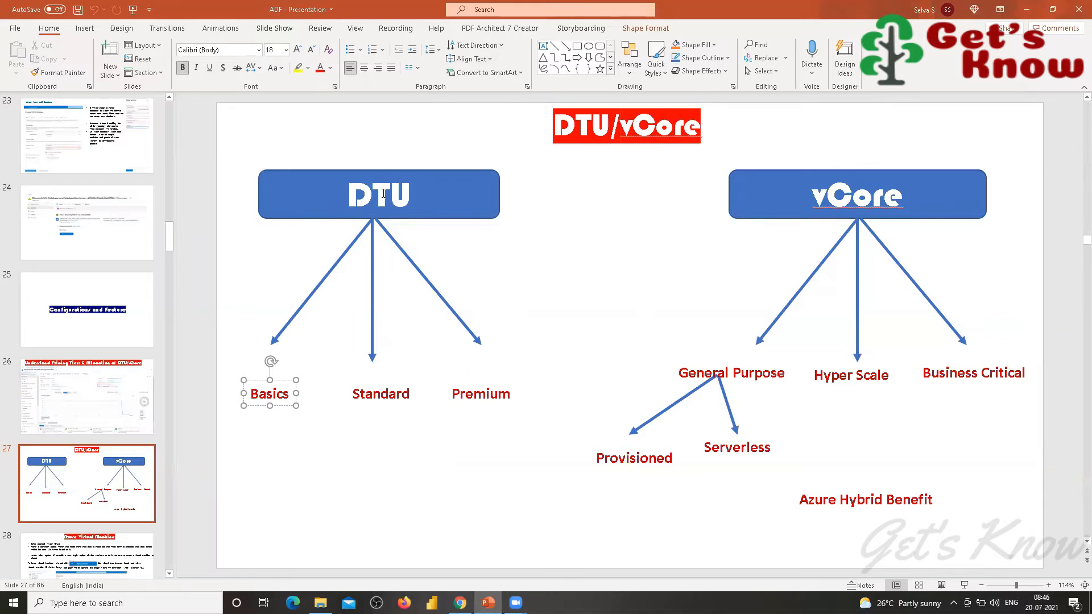
{"action": "left_click", "coordinate": [372, 396]}
{"action": "left_click", "coordinate": [481, 394]}
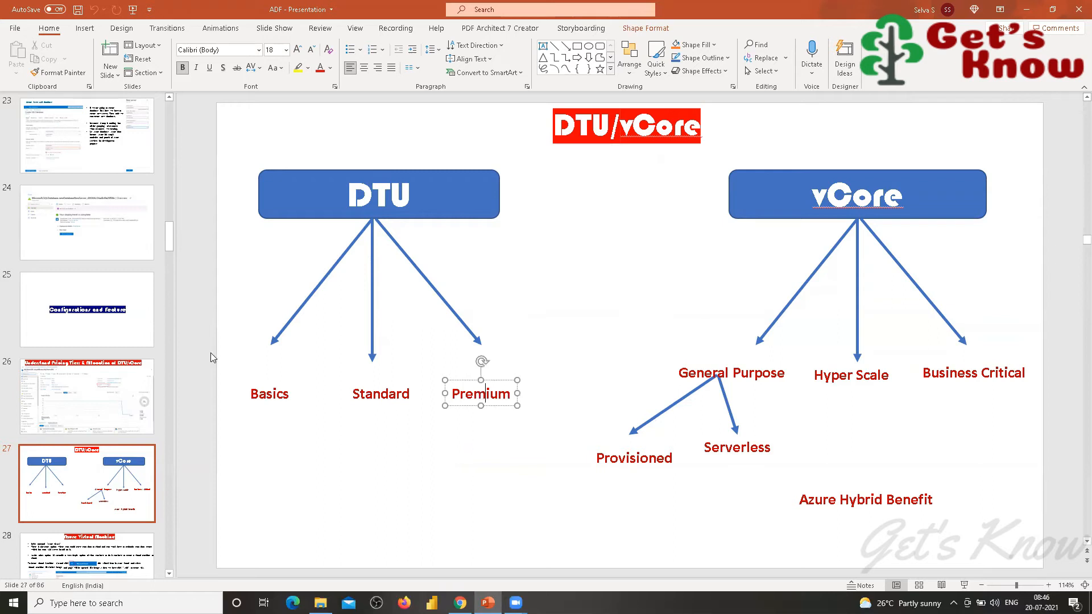
{"action": "left_click", "coordinate": [847, 204]}
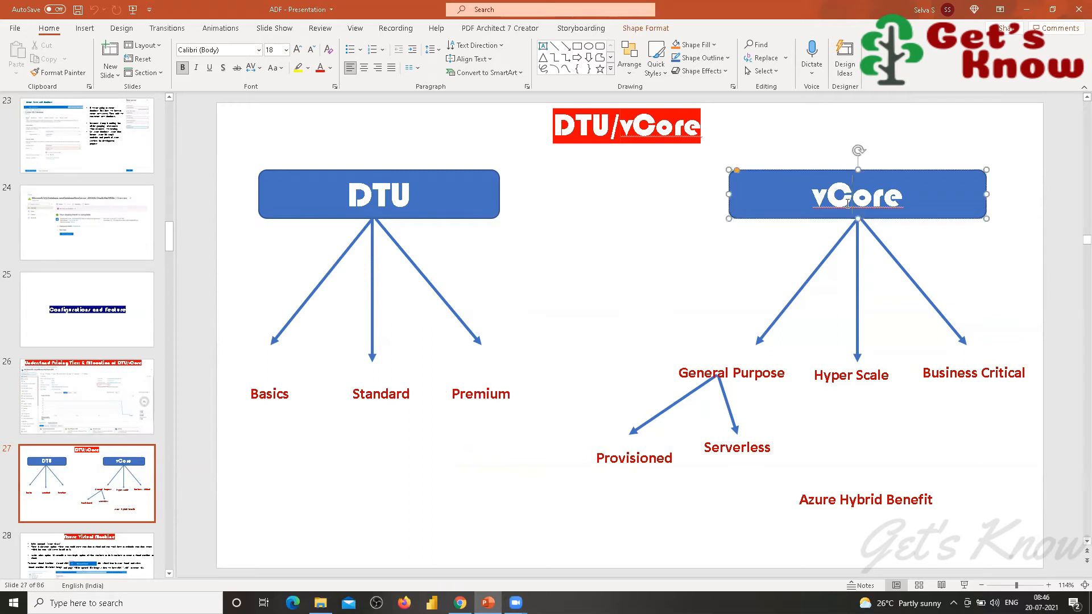
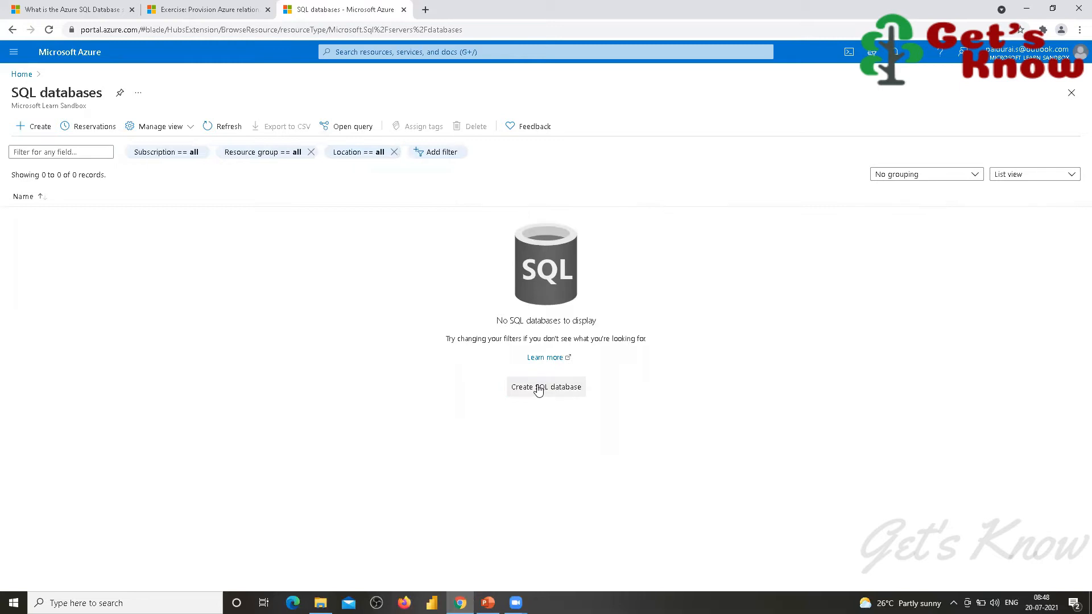
Step: In the Azure portal, start creating an SQL database and try to add a new server without choosing a resource group
{"action": "left_click", "coordinate": [538, 388]}
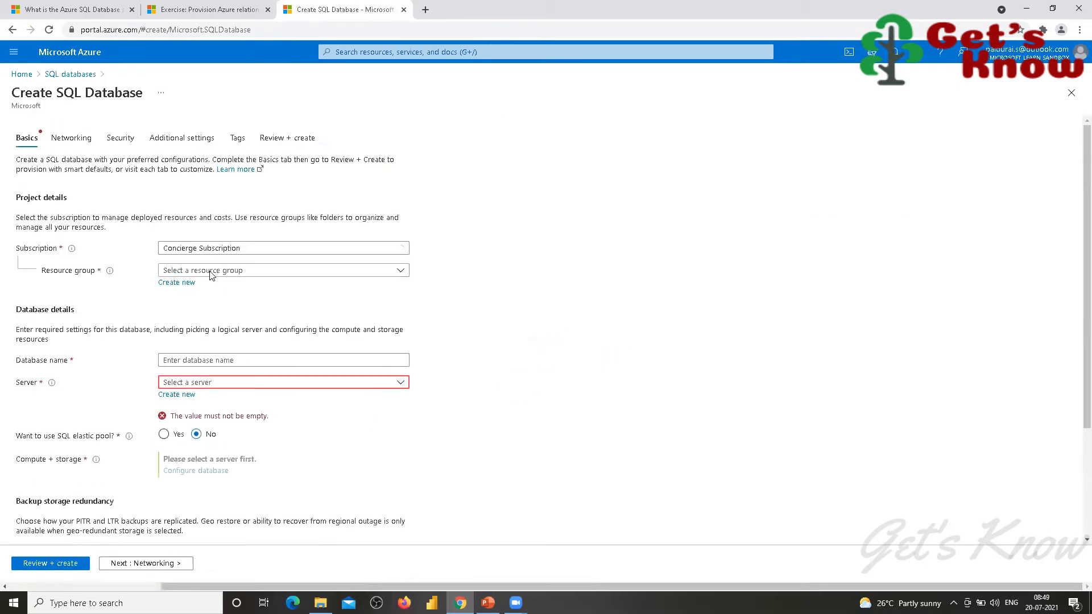
{"action": "scroll", "coordinate": [142, 328], "scroll_direction": "down", "scroll_amount": 3}
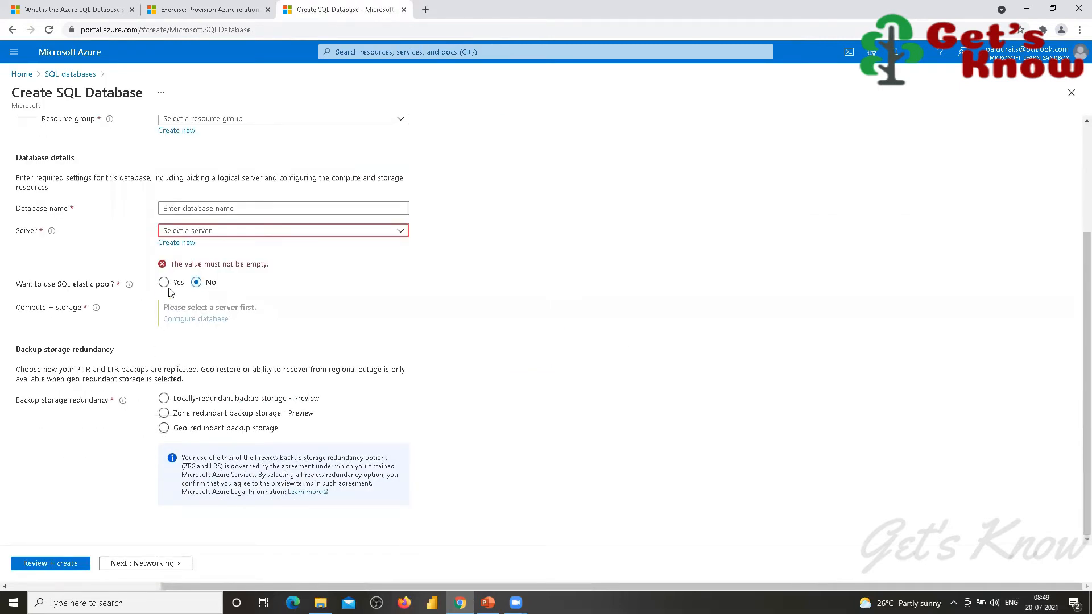
{"action": "left_click", "coordinate": [400, 230]}
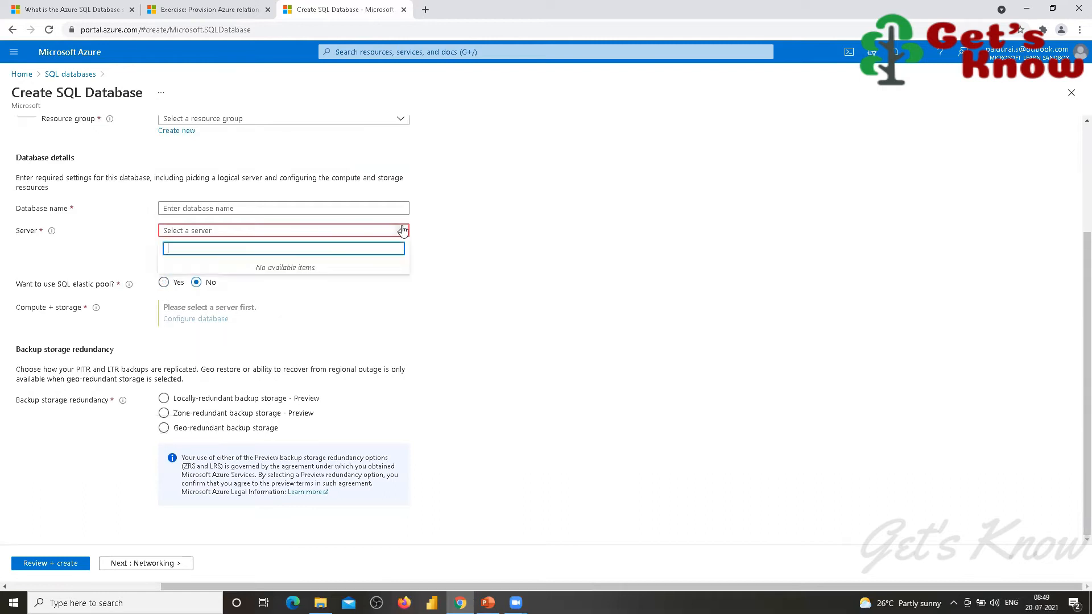
{"action": "left_click", "coordinate": [503, 253]}
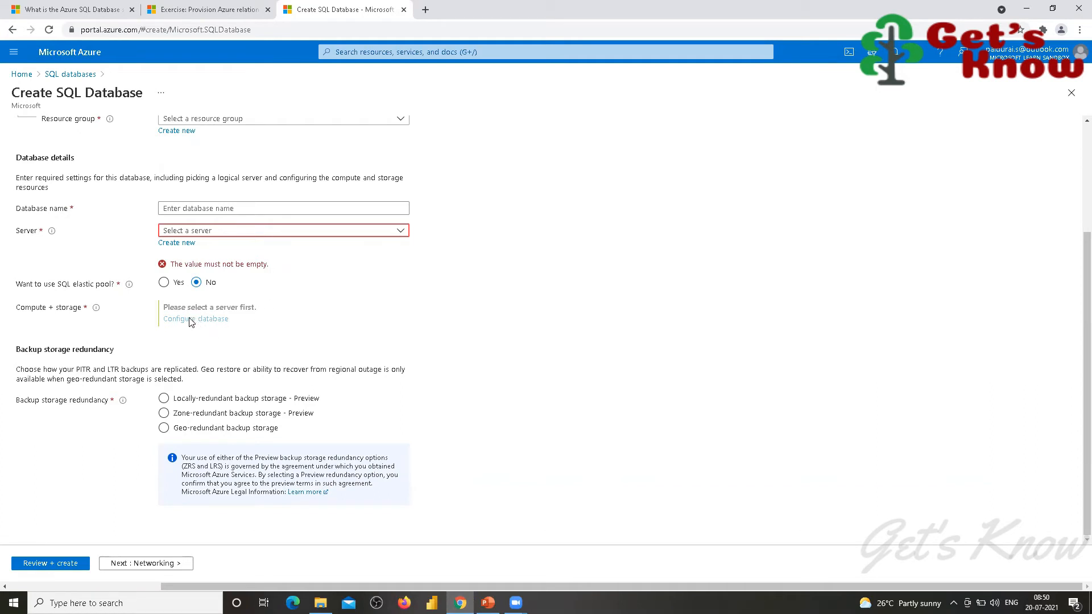
{"action": "left_click", "coordinate": [169, 244]}
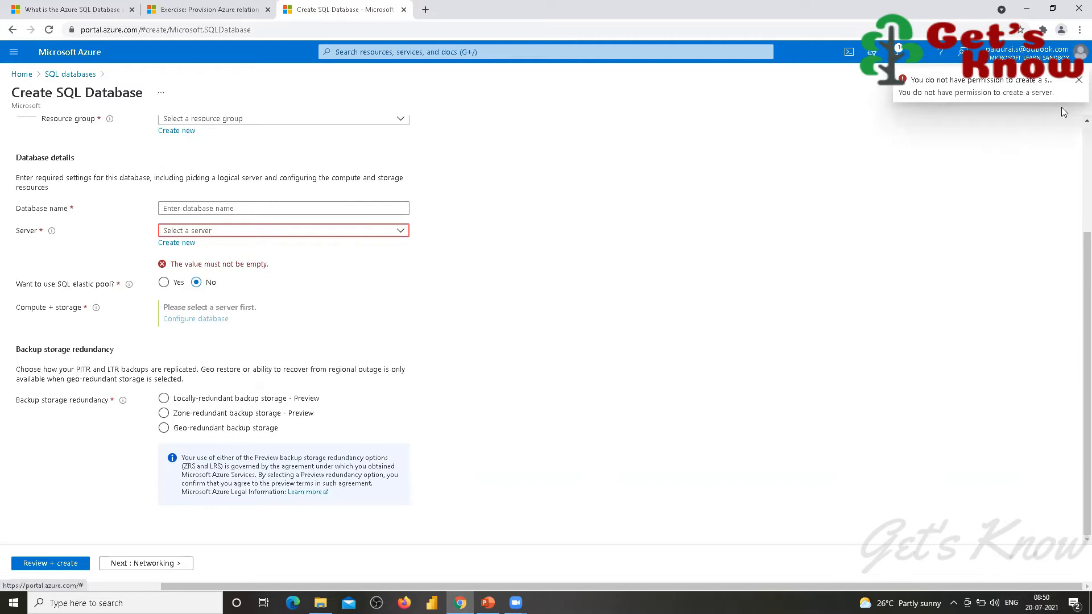
{"action": "left_click", "coordinate": [1079, 81]}
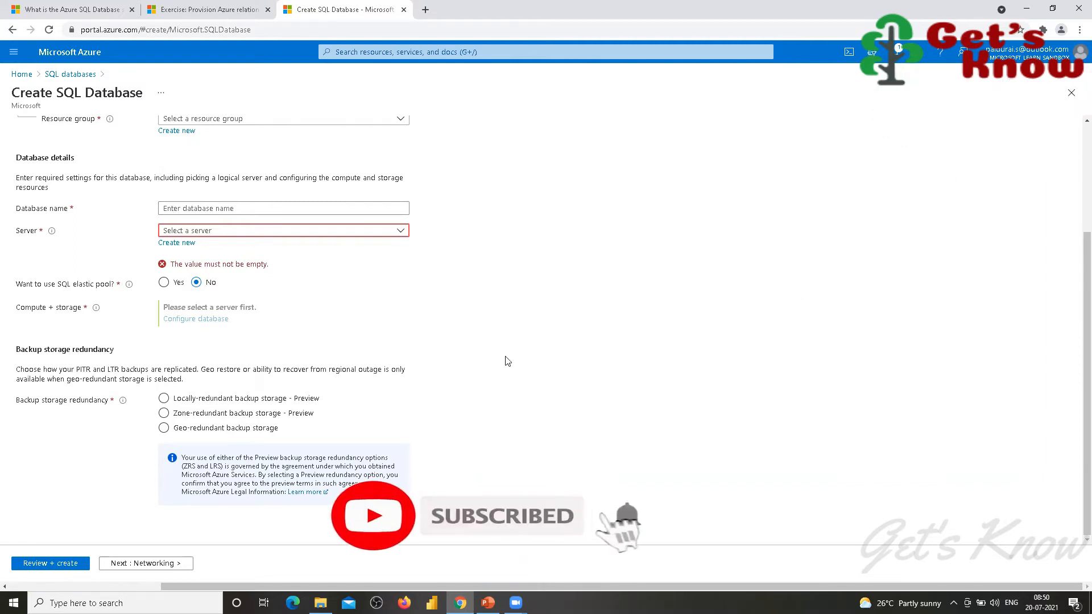
Step: Name the database DemoDB and choose the existing Microsoft Learn sandbox resource group
{"action": "scroll", "coordinate": [508, 362], "scroll_direction": "up", "scroll_amount": 3}
{"action": "left_click", "coordinate": [193, 360]}
{"action": "type", "text": "DemoDB"}
{"action": "key", "text": "Tab"}
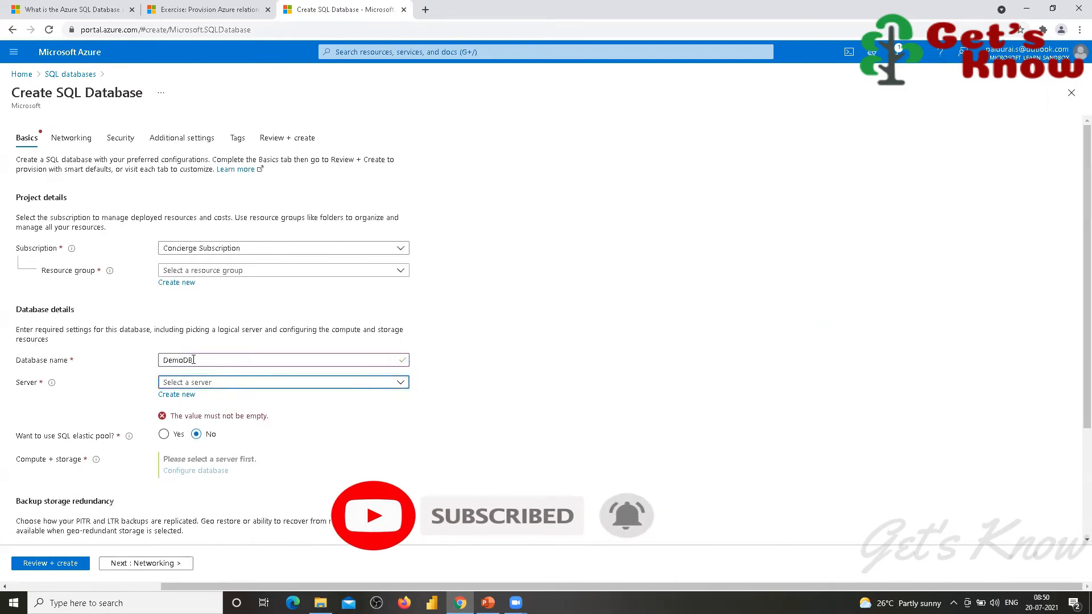
{"action": "left_click", "coordinate": [213, 387]}
{"action": "left_click", "coordinate": [436, 428]}
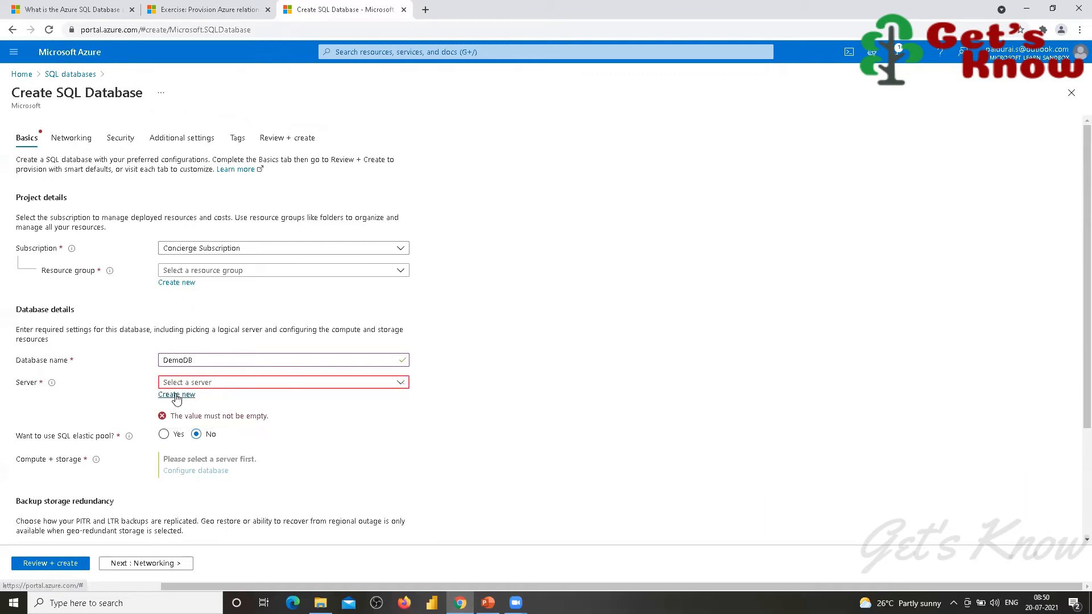
{"action": "left_click", "coordinate": [399, 271]}
{"action": "left_click", "coordinate": [244, 313]}
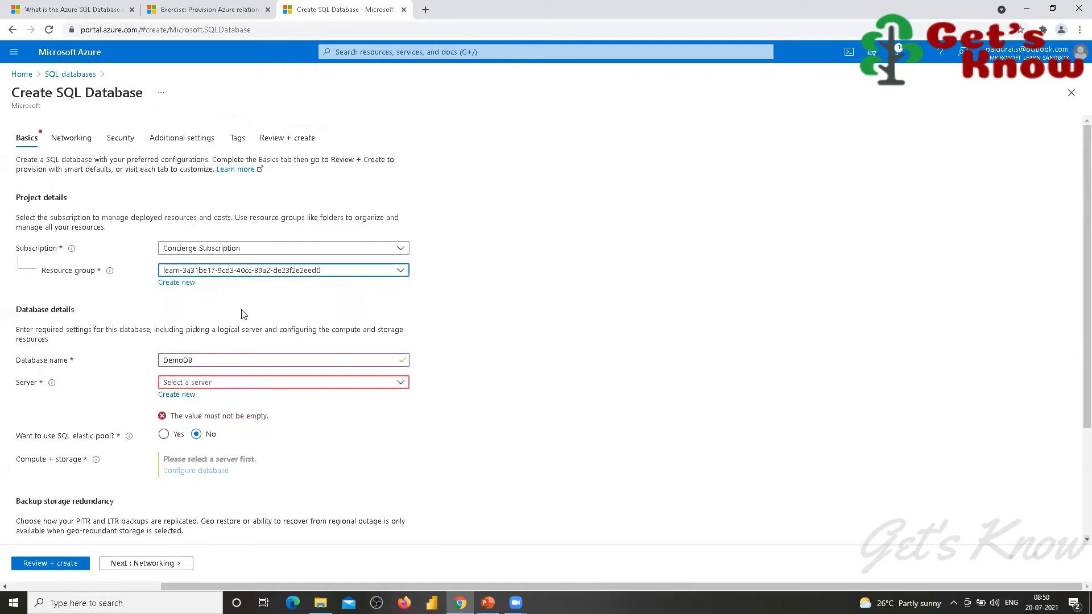
Step: Create a new server named mydbserverpal with admin login adminpal, entering and confirming the admin password
{"action": "left_click", "coordinate": [177, 395]}
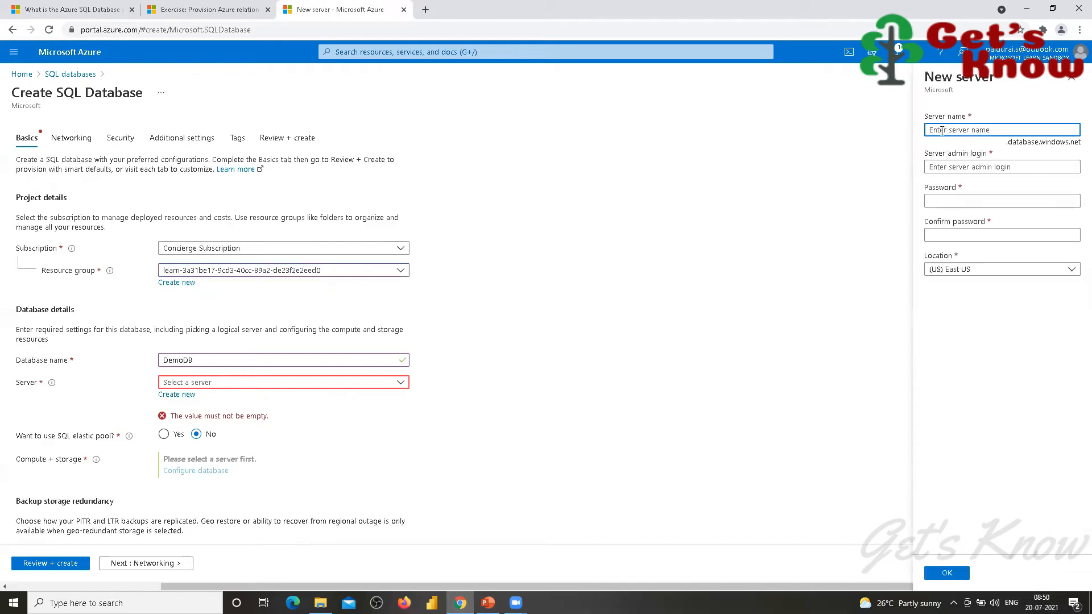
{"action": "type", "text": "mydbserverpal"}
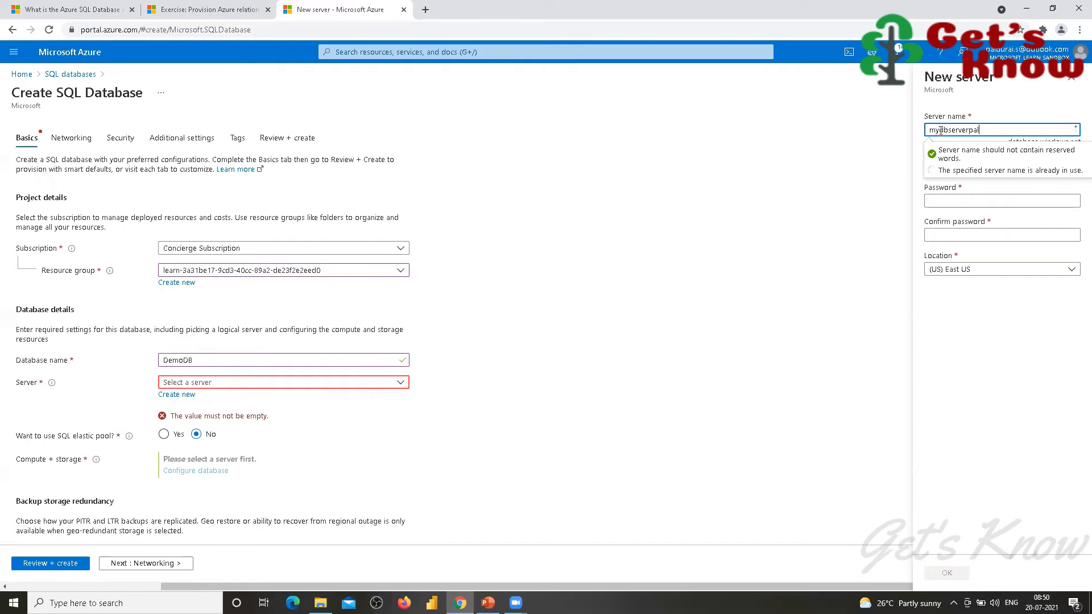
{"action": "key", "text": "Tab"}
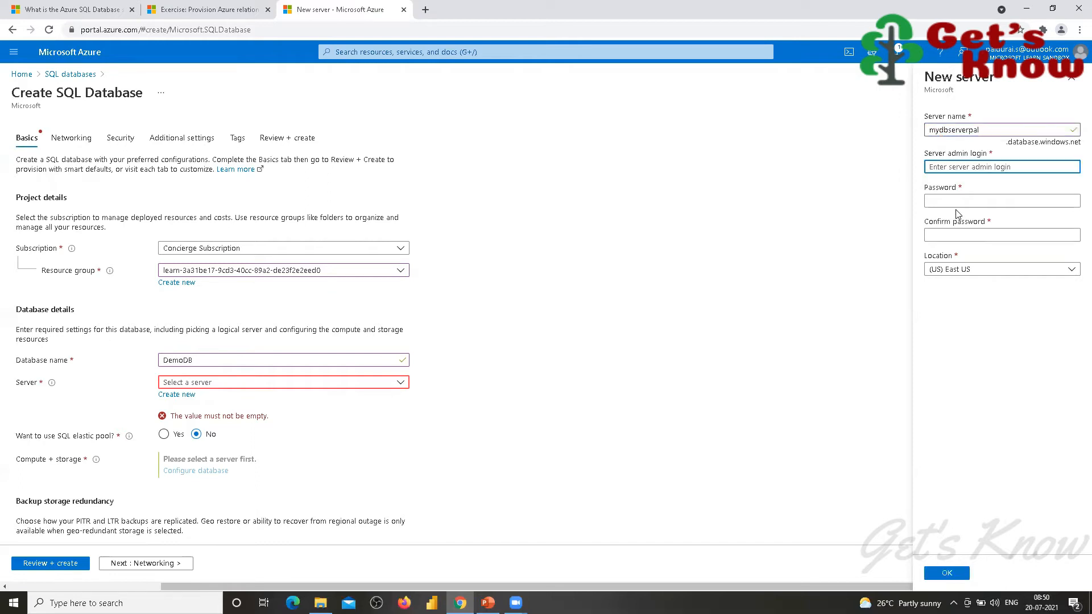
{"action": "type", "text": "adminpal"}
{"action": "key", "text": "Tab"}
{"action": "type", "text": "•••••••••"}
{"action": "key", "text": "Tab"}
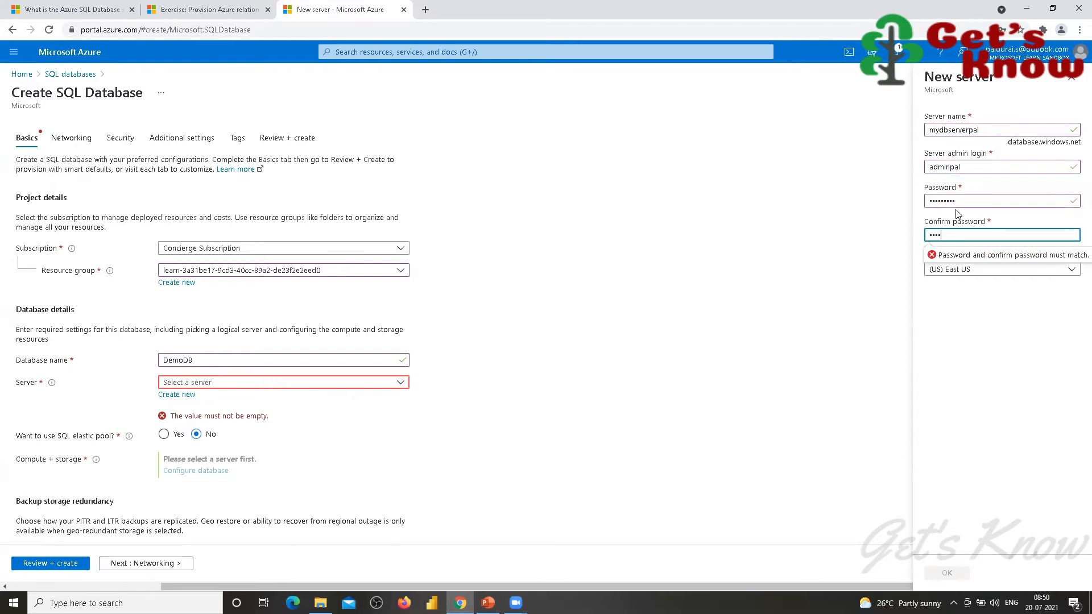
{"action": "type", "text": "••••••••••"}
{"action": "key", "text": "Tab"}
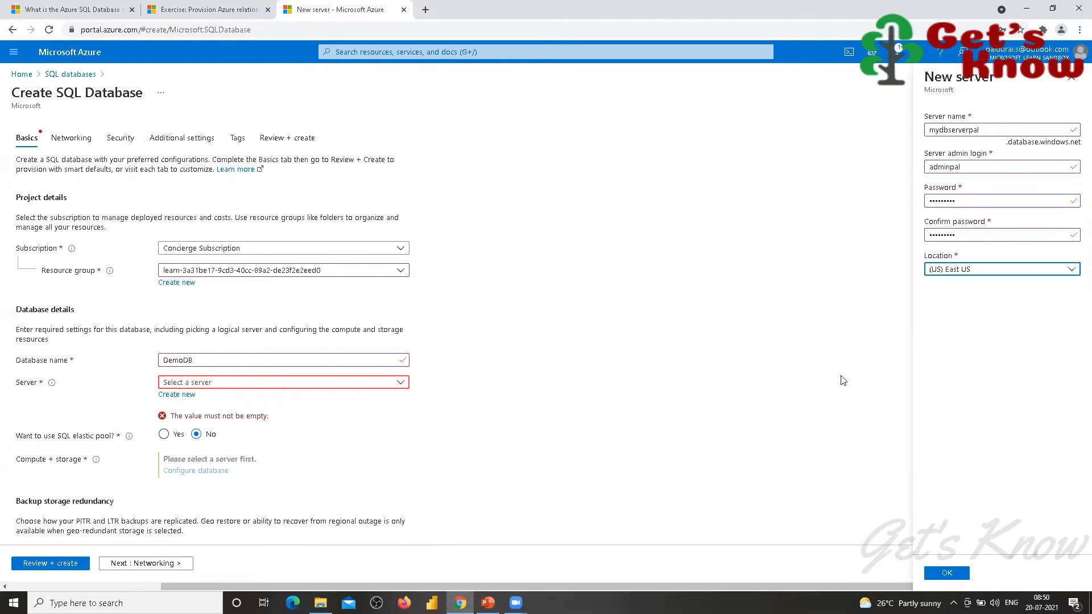
{"action": "left_click", "coordinate": [942, 574]}
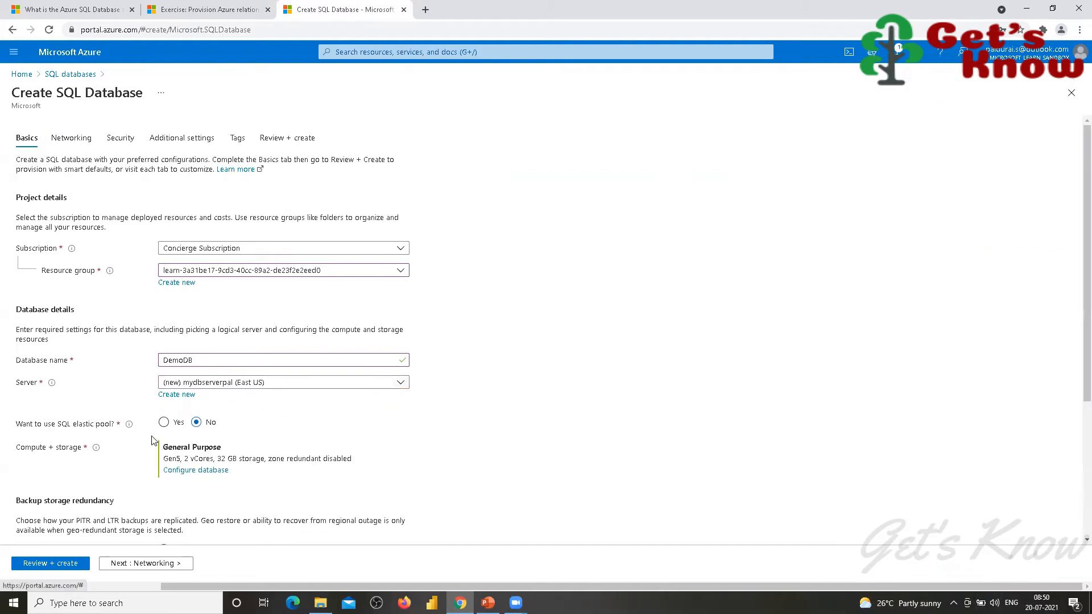
Step: Open the database's compute and storage configuration and choose the DTU-based Basic service tier
{"action": "left_click", "coordinate": [180, 470]}
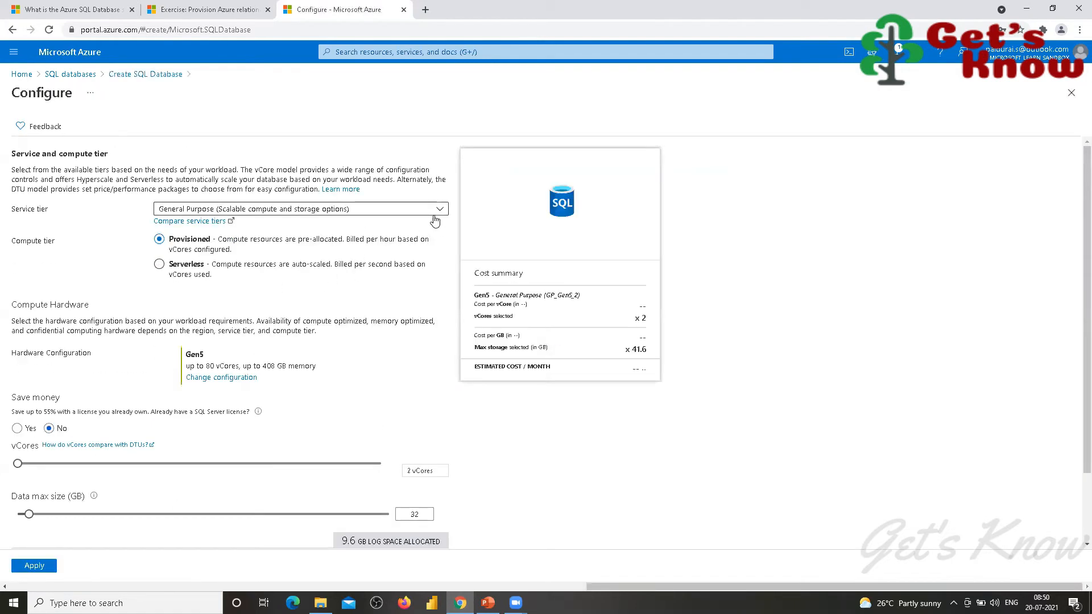
{"action": "left_click", "coordinate": [441, 209]}
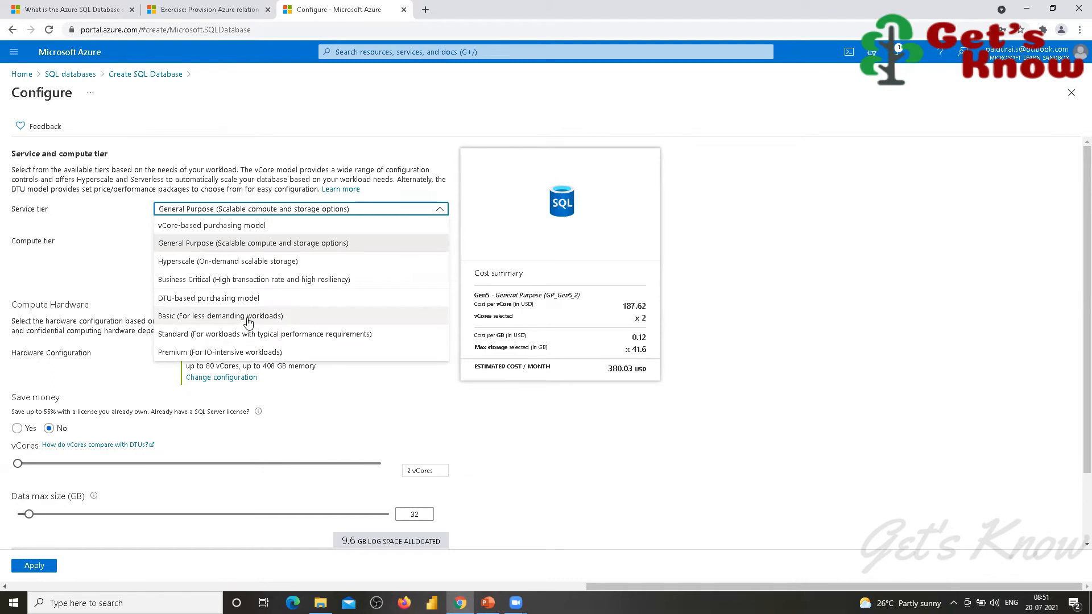
{"action": "left_click", "coordinate": [246, 317]}
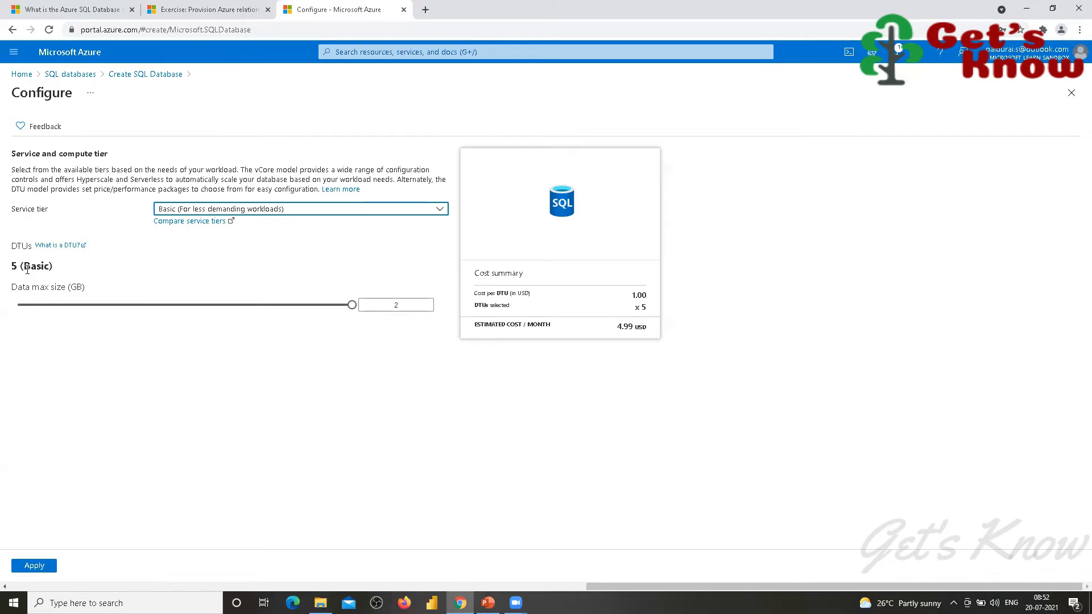
Step: Change the service tier to Standard and raise the DTUs through 20 (S1) to 50 (S2)
{"action": "left_click", "coordinate": [439, 210]}
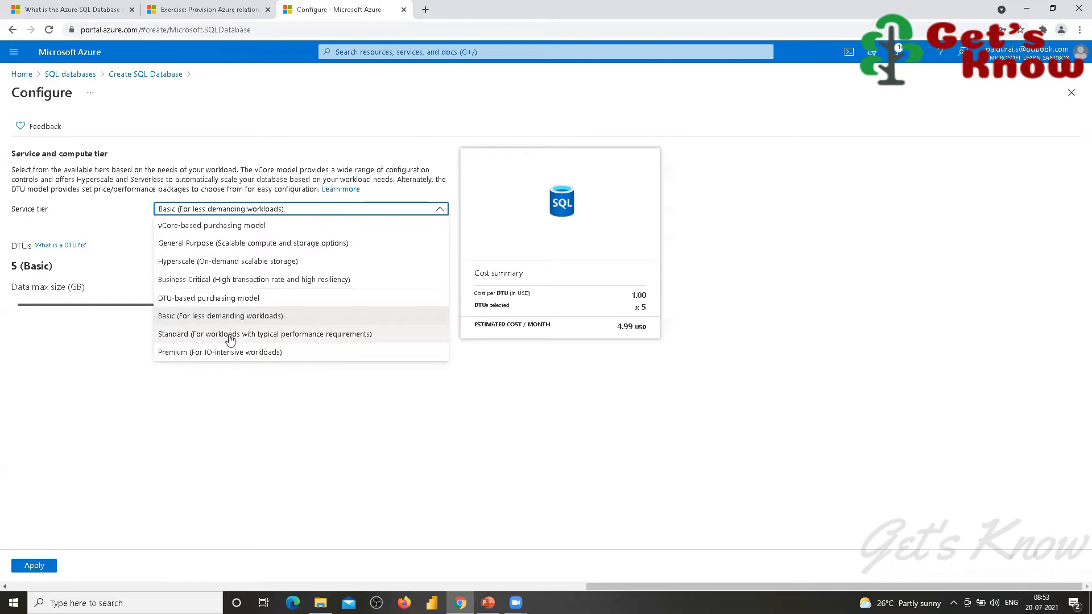
{"action": "left_click", "coordinate": [334, 341]}
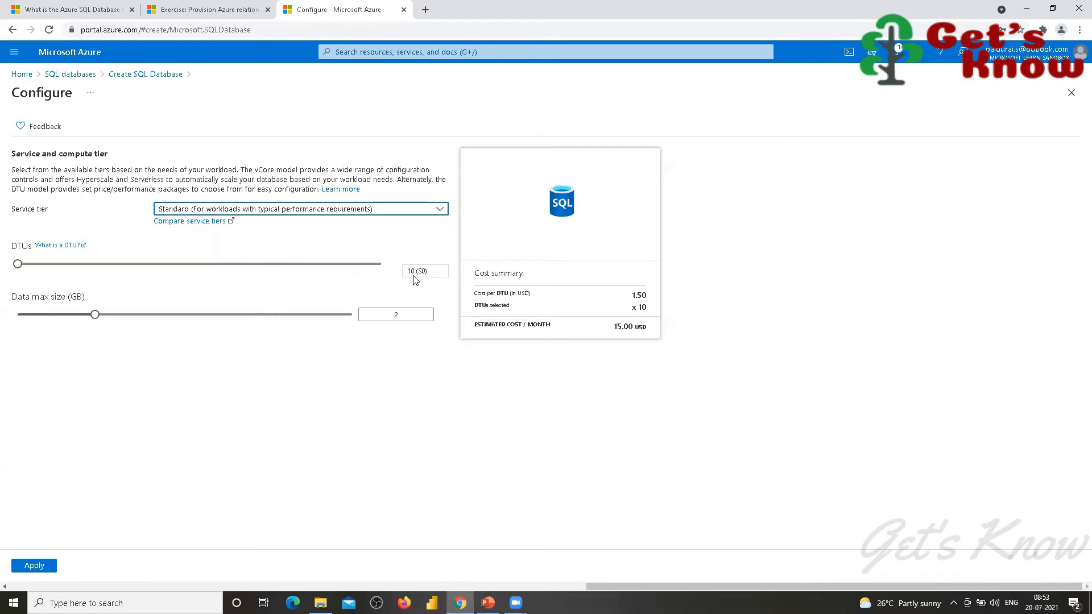
{"action": "left_click", "coordinate": [48, 265]}
{"action": "left_click", "coordinate": [20, 268]}
{"action": "left_click", "coordinate": [46, 269]}
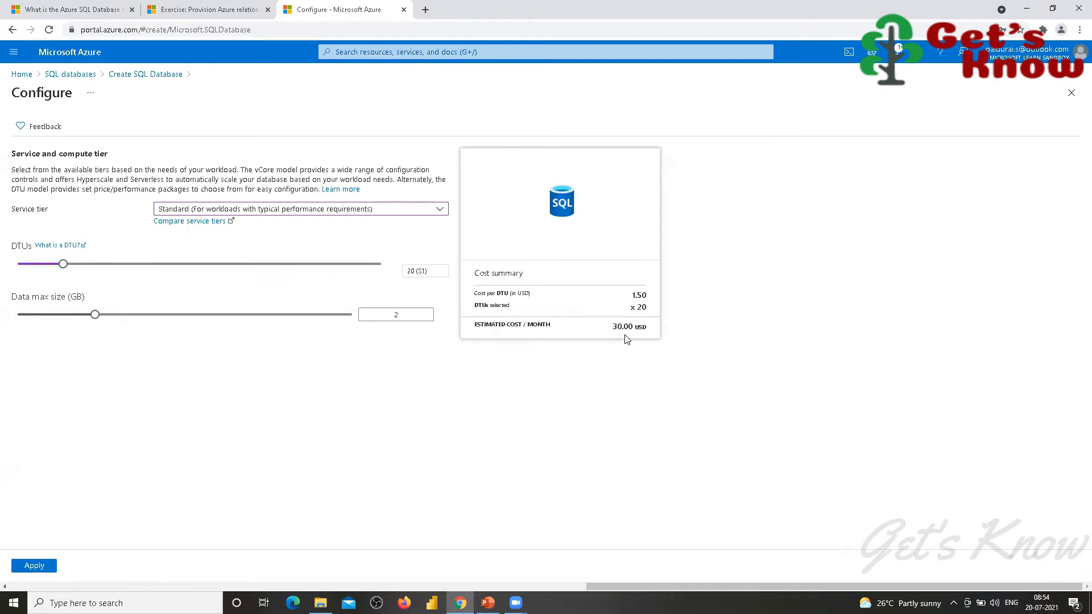
{"action": "left_click", "coordinate": [108, 264]}
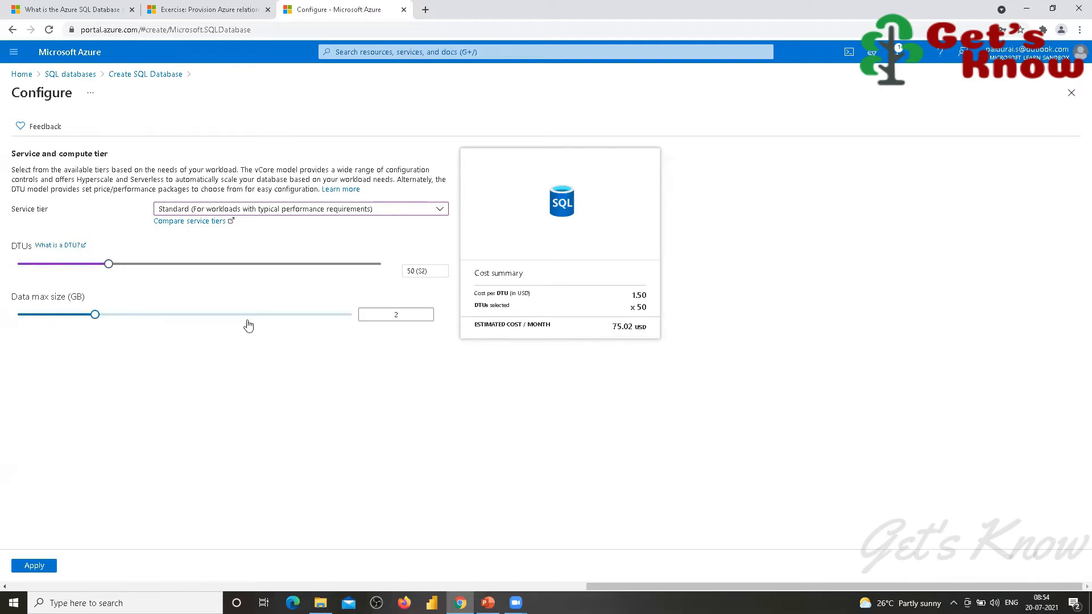
Step: Raise the Standard tier's data max size in stages through 10 and 50 GB to 100 GB
{"action": "left_click", "coordinate": [152, 316]}
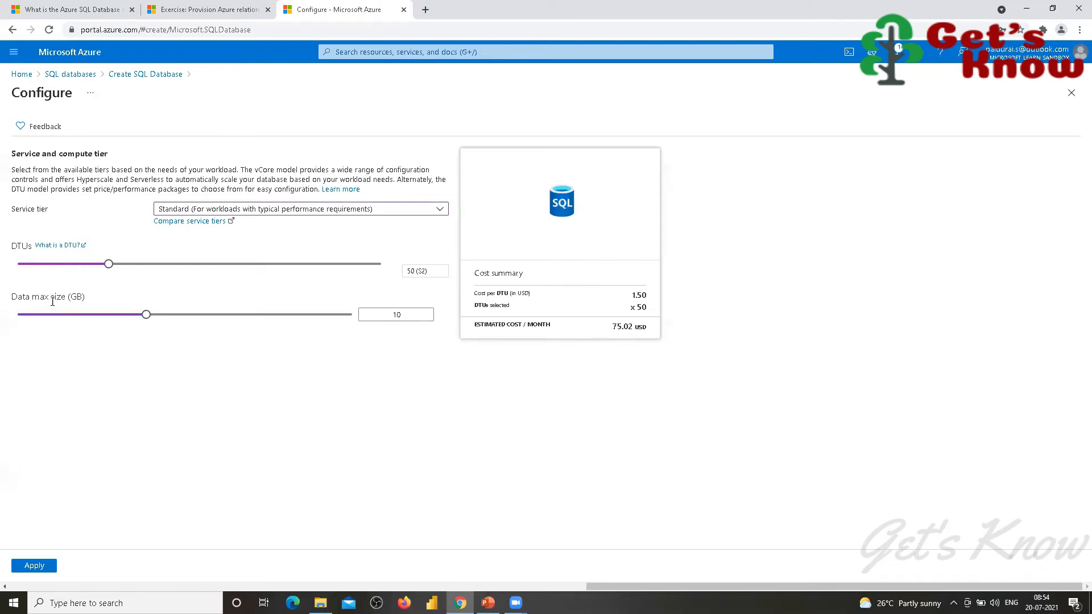
{"action": "left_click", "coordinate": [199, 321]}
{"action": "left_click", "coordinate": [242, 321]}
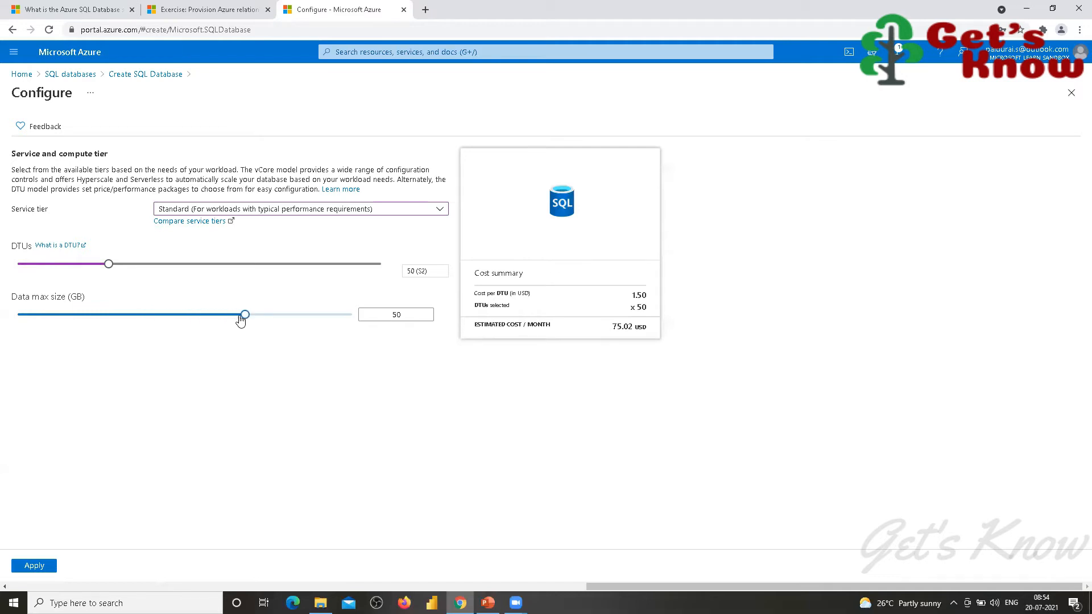
{"action": "left_click", "coordinate": [285, 320]}
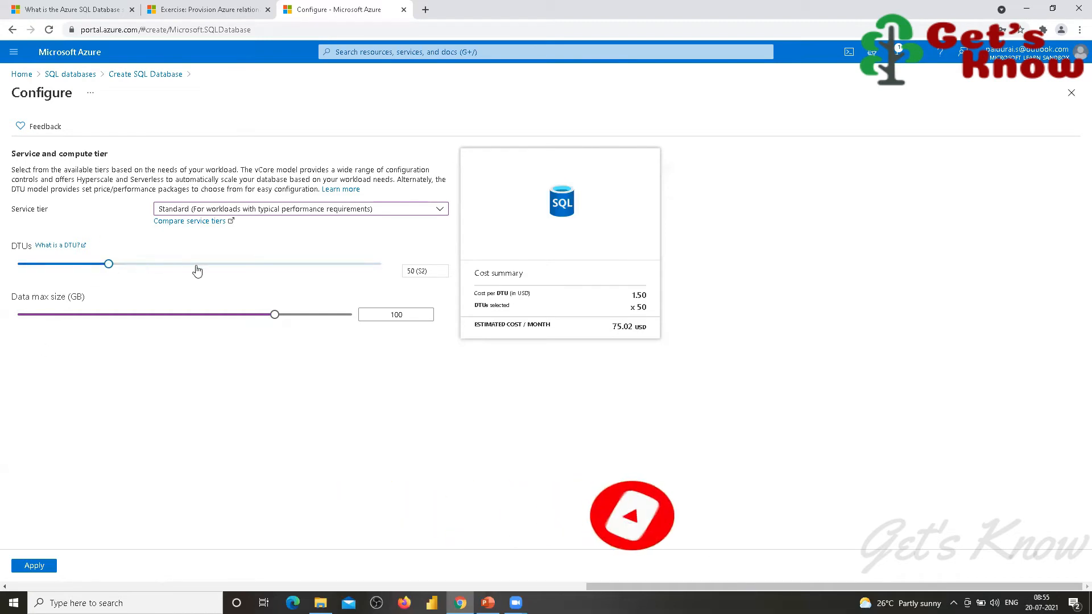
Step: Try 800 (S7) and 1600 (S9) DTUs with a 1024 GB data max size, and return the DTUs to 10 (S0)
{"action": "left_click", "coordinate": [287, 265]}
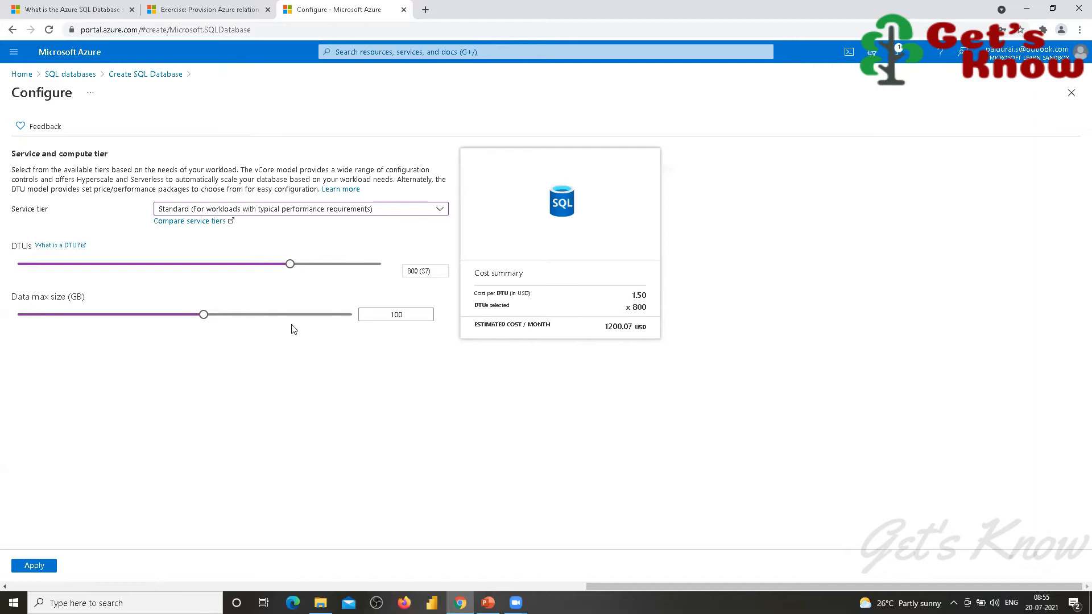
{"action": "left_click", "coordinate": [350, 316]}
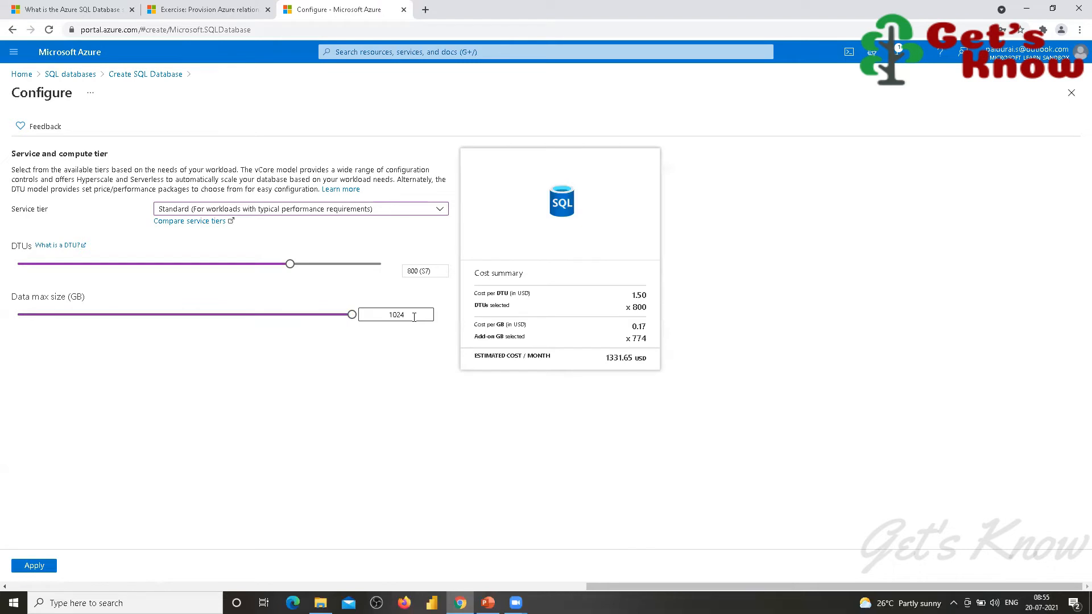
{"action": "left_click", "coordinate": [340, 267]}
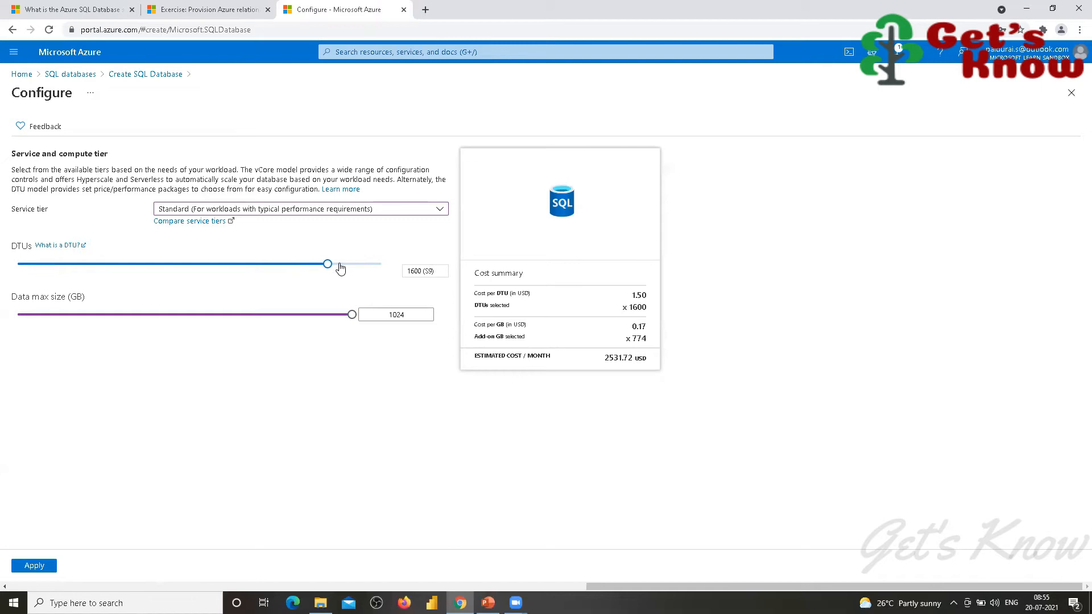
{"action": "left_click", "coordinate": [380, 267]}
{"action": "left_click", "coordinate": [20, 265]}
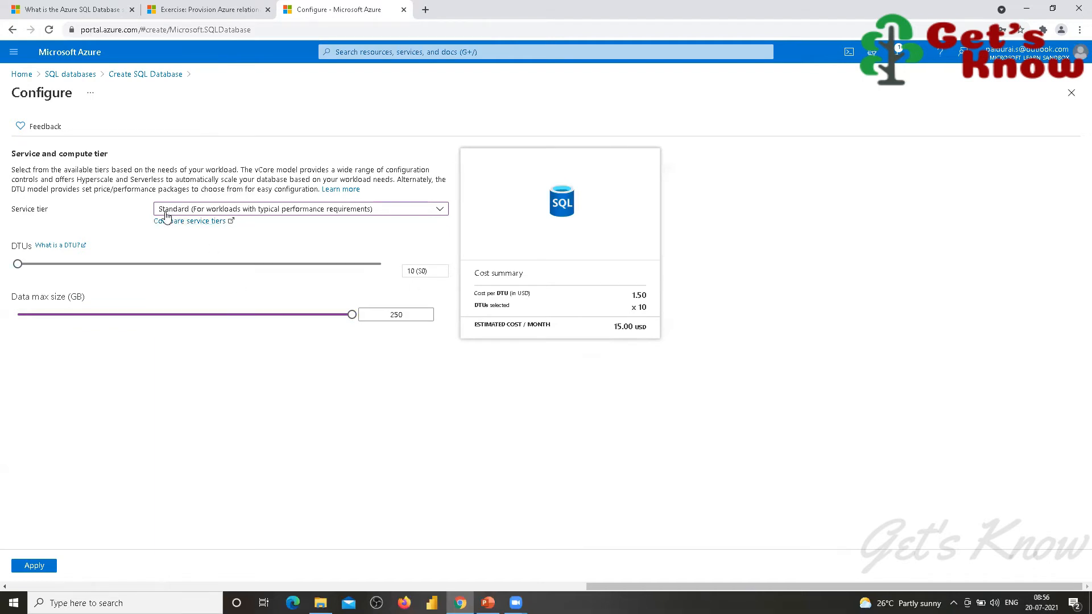
Step: Switch to the Premium service tier, set the data max size to 4096 GB, and try 4000 (P15) and 1750 (P11) DTUs
{"action": "left_click", "coordinate": [438, 212]}
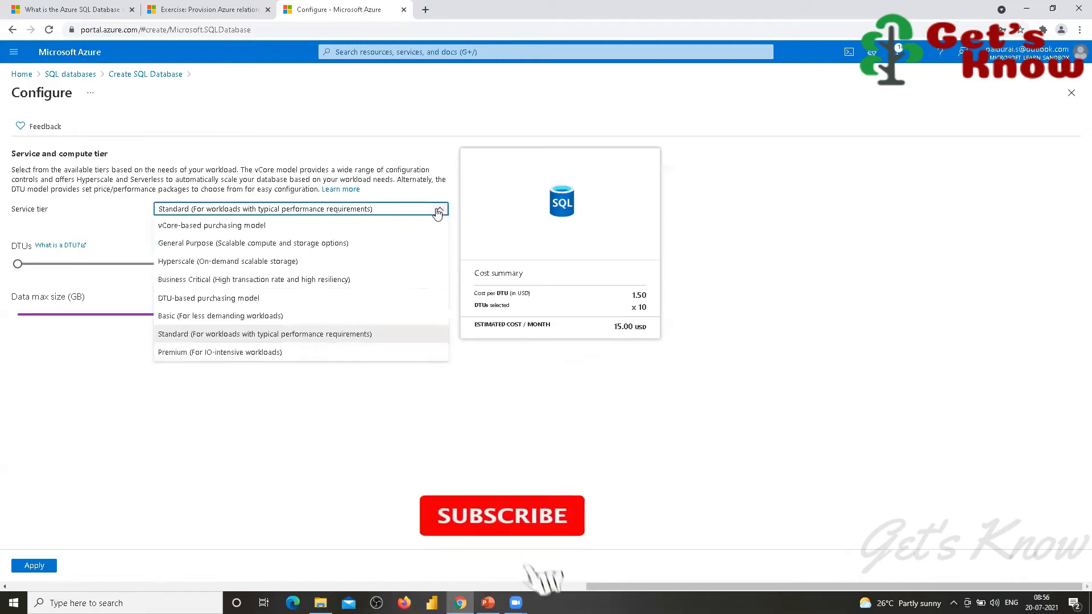
{"action": "left_click", "coordinate": [197, 352]}
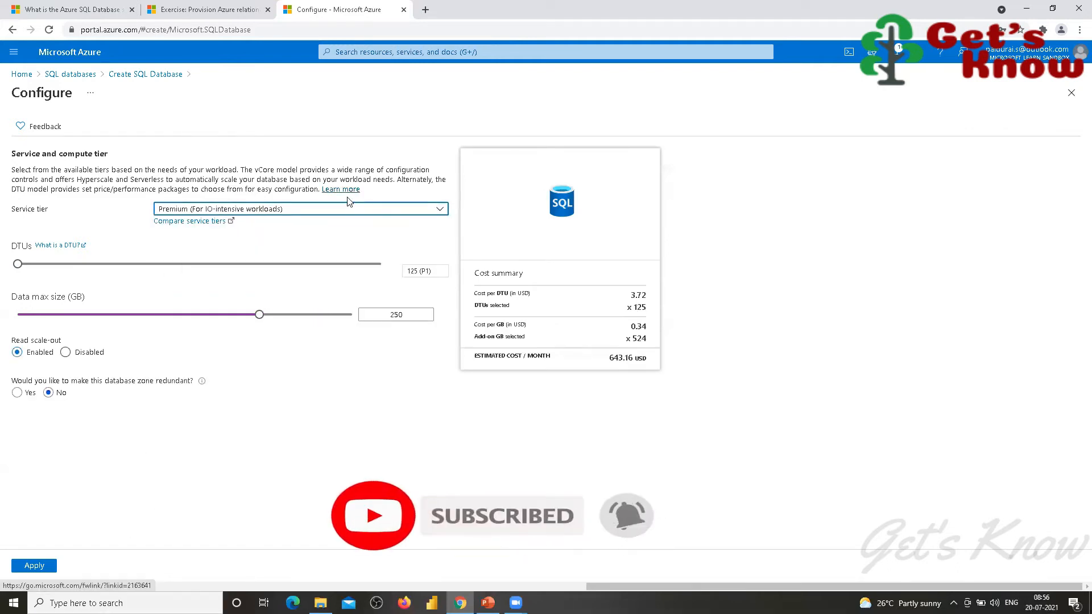
{"action": "left_click", "coordinate": [380, 264]}
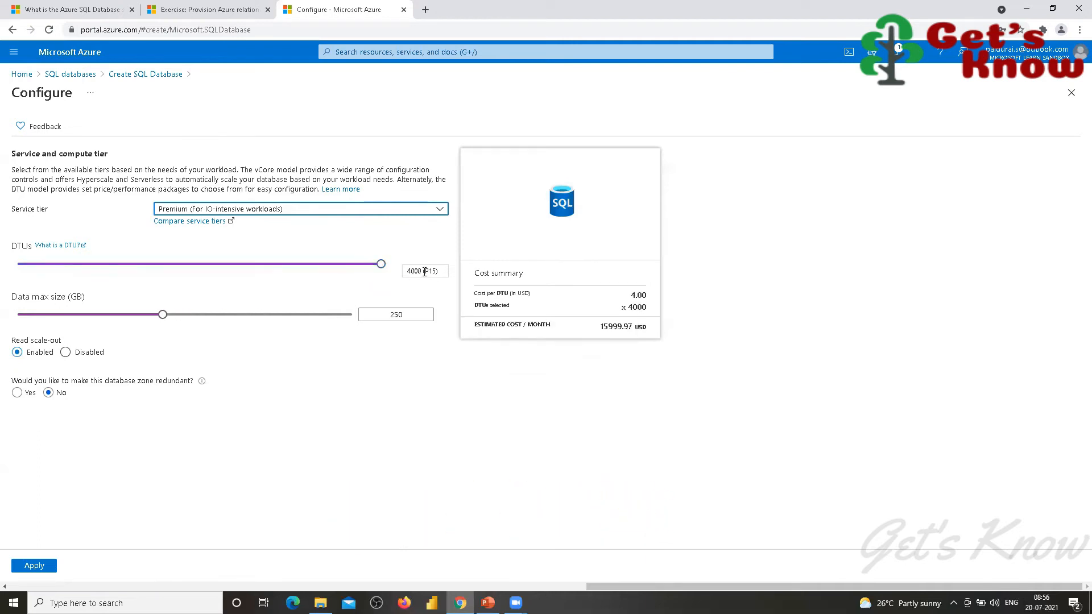
{"action": "left_click", "coordinate": [351, 316]}
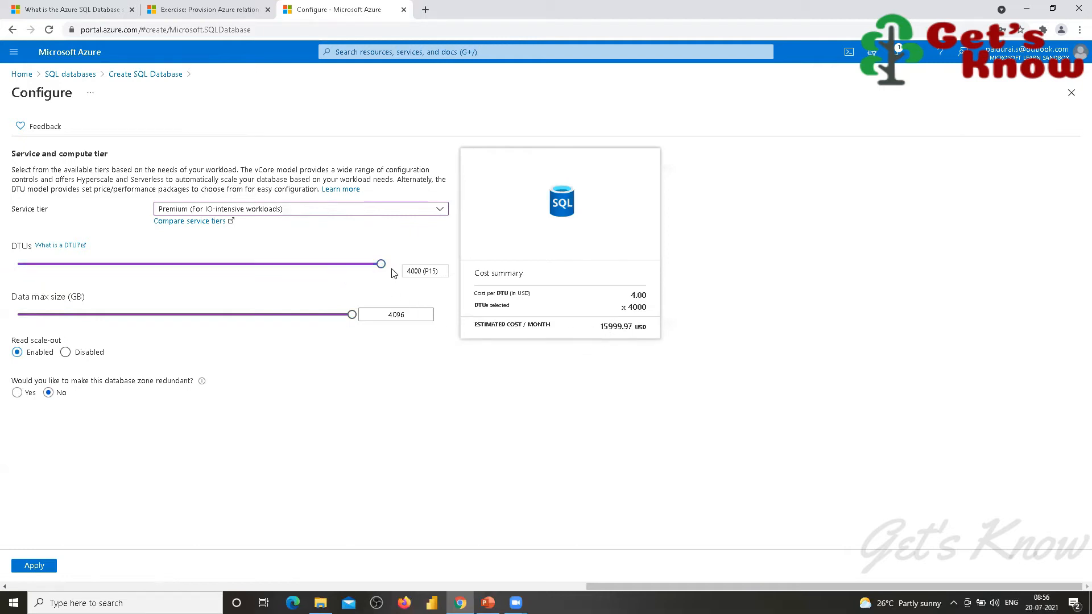
{"action": "left_click", "coordinate": [345, 269]}
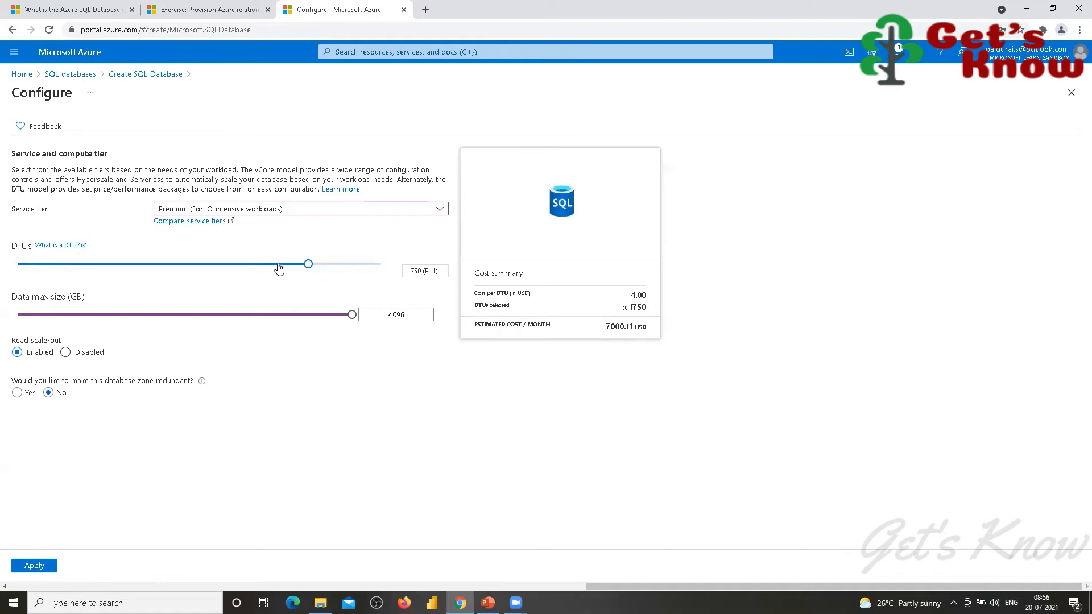
Step: Try 1000 (P6) DTUs on the Premium tier and switch the service tier to General Purpose
{"action": "left_click", "coordinate": [235, 267]}
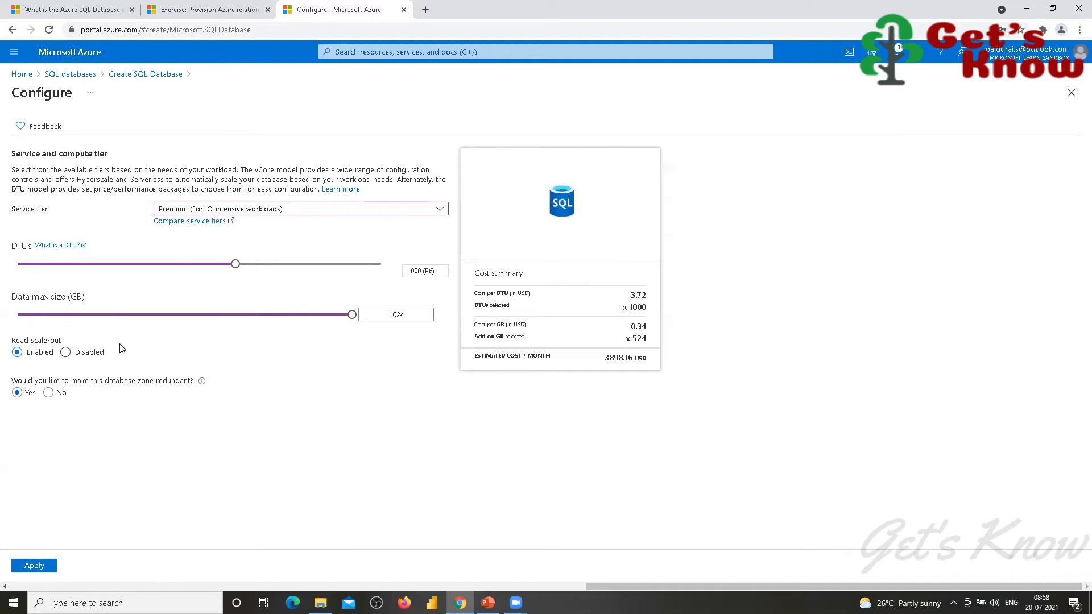
{"action": "left_click", "coordinate": [440, 210]}
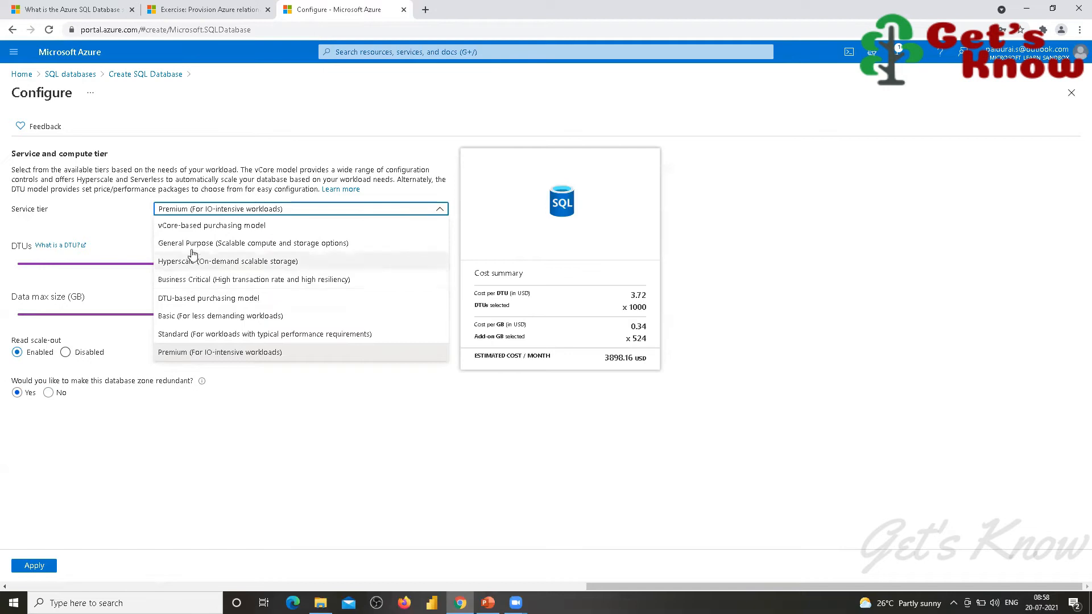
{"action": "key", "text": "Escape"}
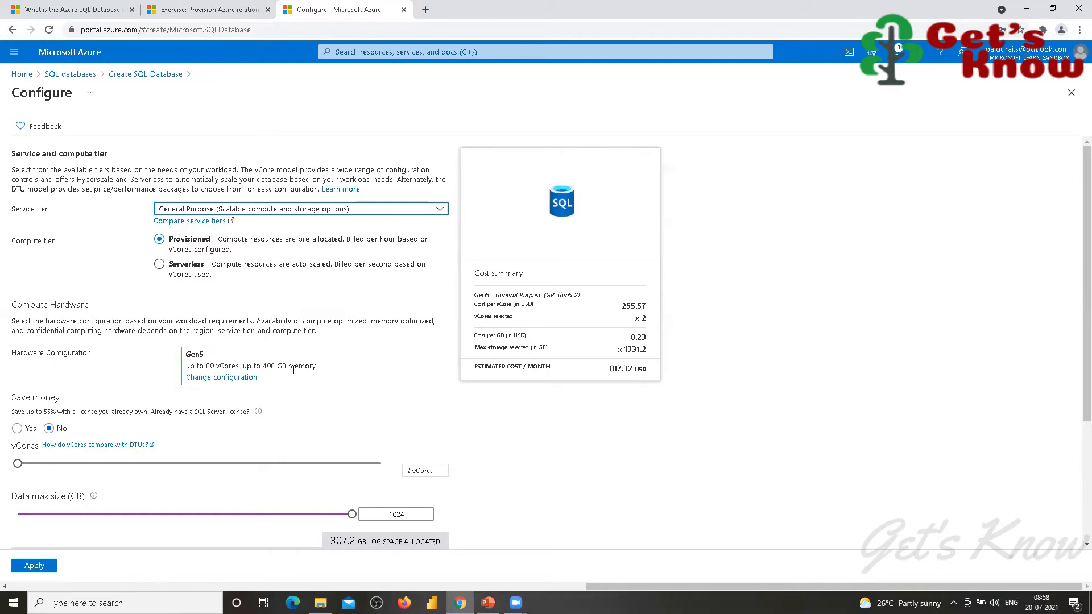
Step: Raise the General Purpose vCores through 4 and 40 to 80, and set zone redundancy to No
{"action": "scroll", "coordinate": [293, 371], "scroll_direction": "down", "scroll_amount": 3}
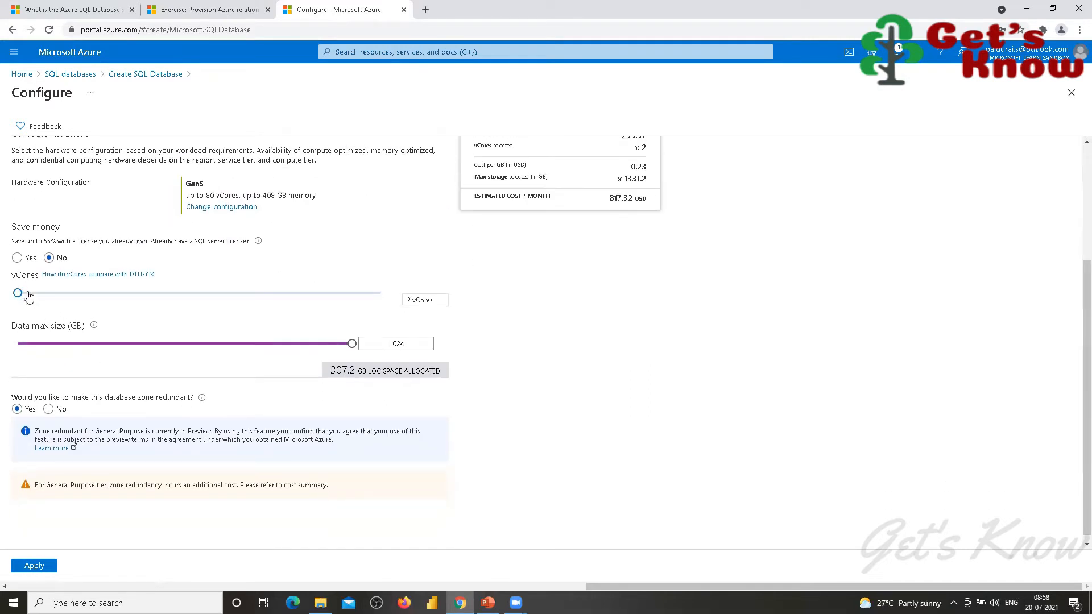
{"action": "left_click_drag", "start_coordinate": [27, 295], "coordinate": [46, 293]}
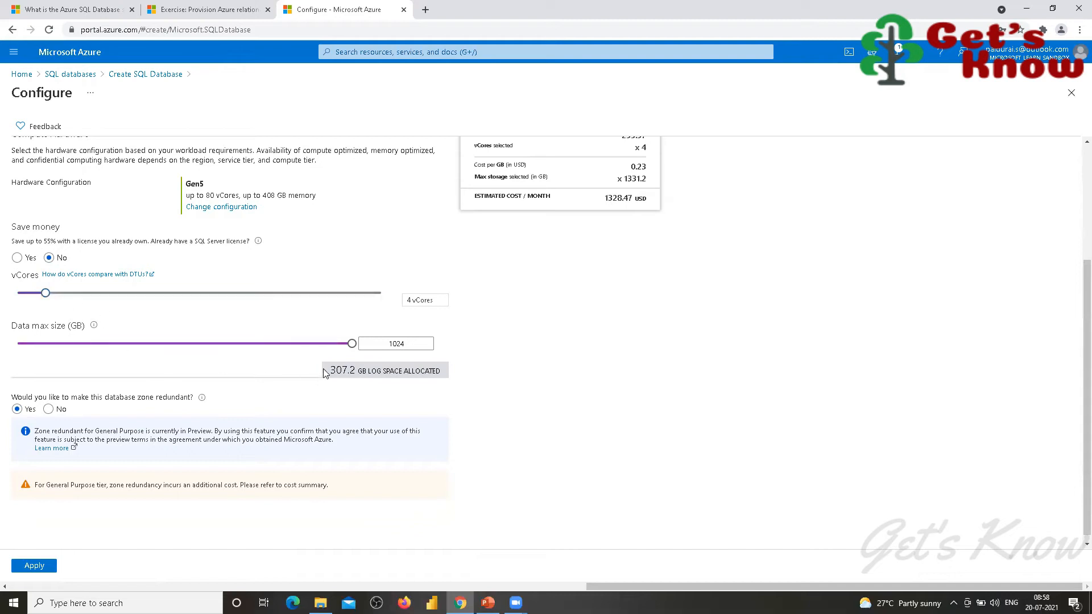
{"action": "left_click", "coordinate": [356, 294]}
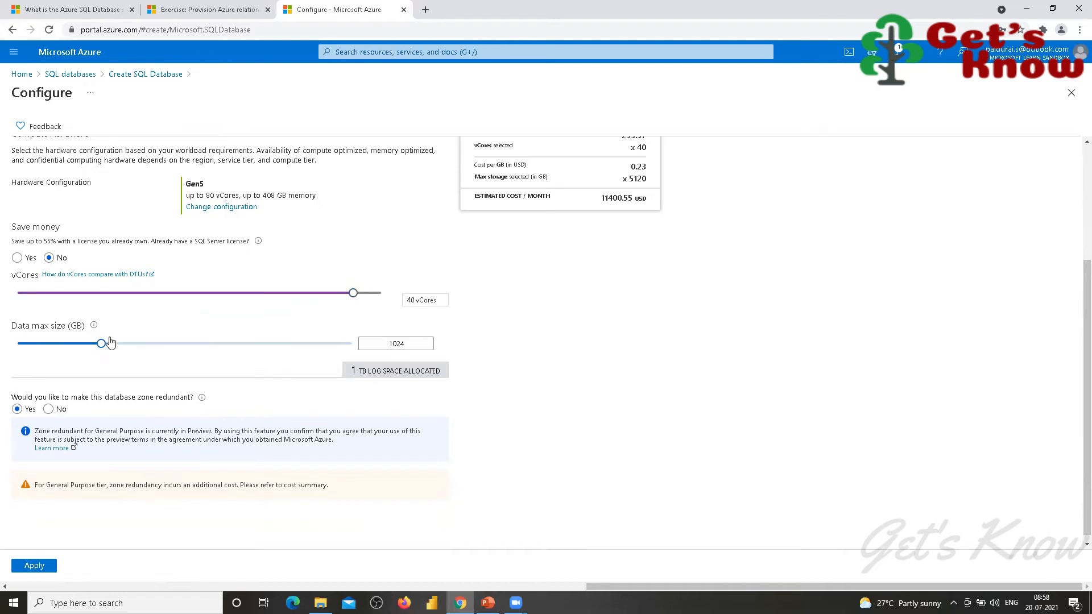
{"action": "left_click", "coordinate": [380, 294]}
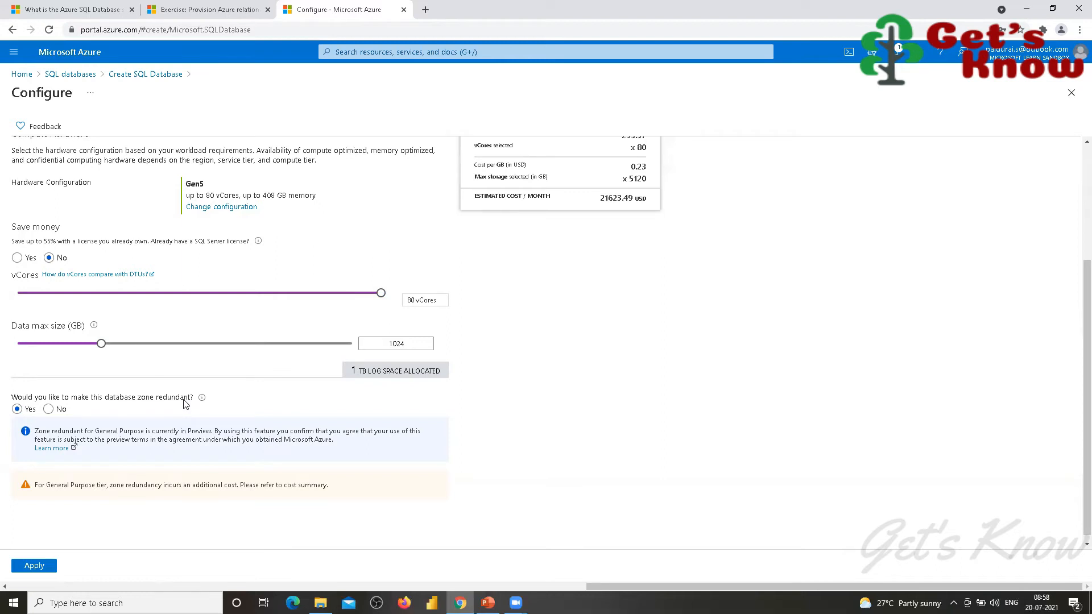
{"action": "left_click", "coordinate": [47, 409]}
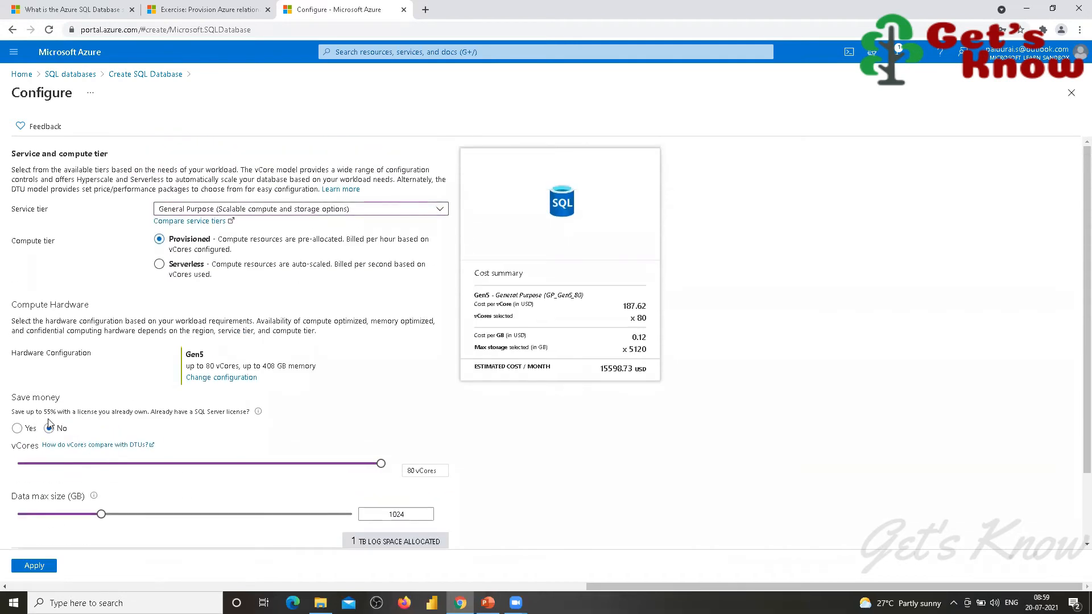
Step: Try the Azure Hybrid Benefit by declaring and confirming an owned SQL Server license, and return the license option to No
{"action": "left_click_drag", "start_coordinate": [12, 394], "coordinate": [108, 397]}
{"action": "left_click", "coordinate": [18, 429]}
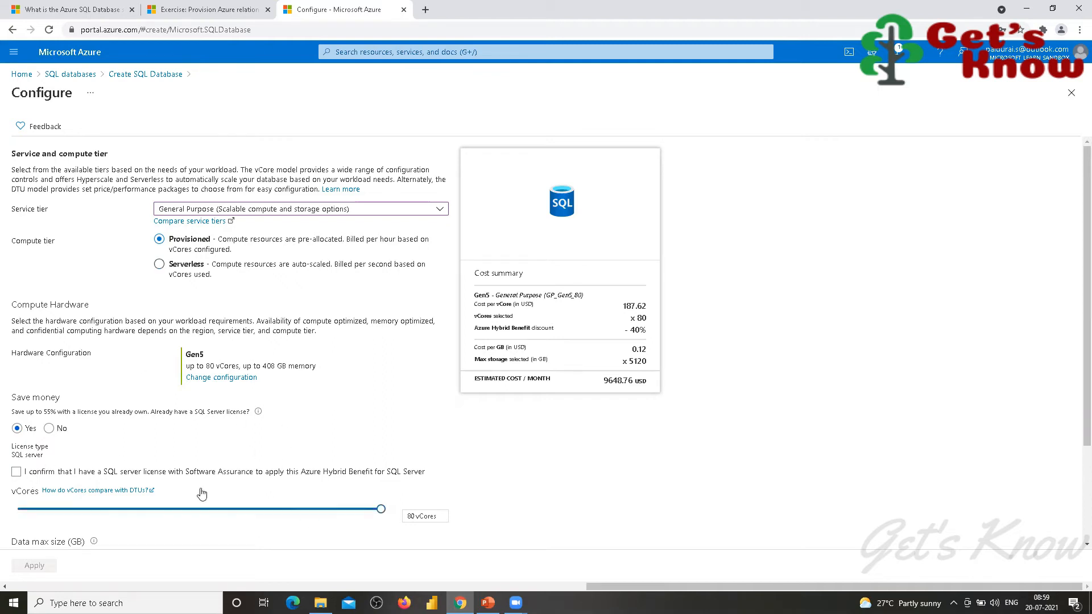
{"action": "left_click", "coordinate": [16, 472]}
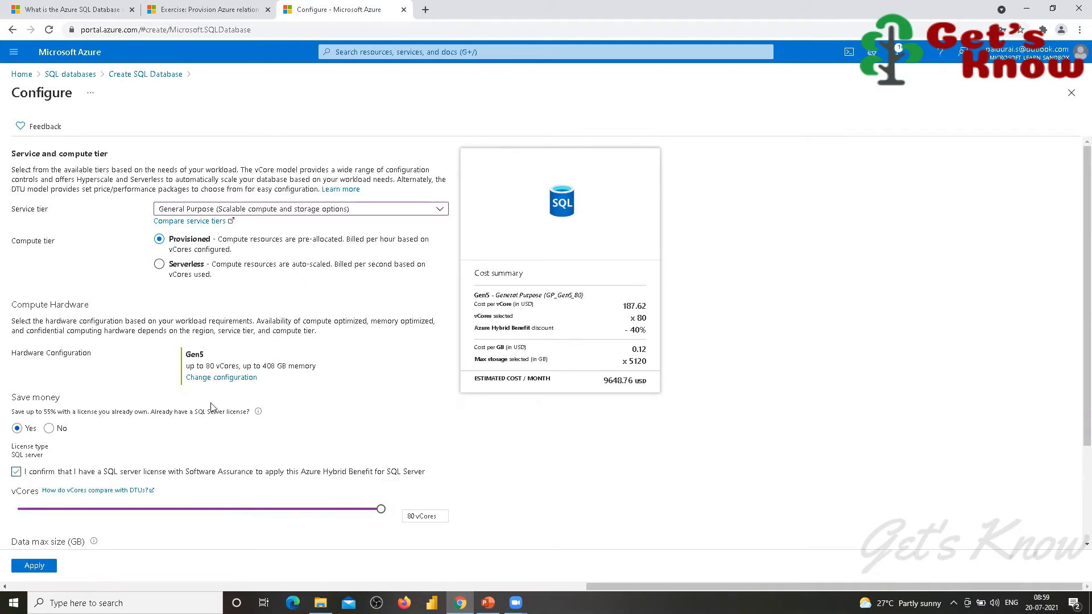
{"action": "left_click", "coordinate": [49, 429]}
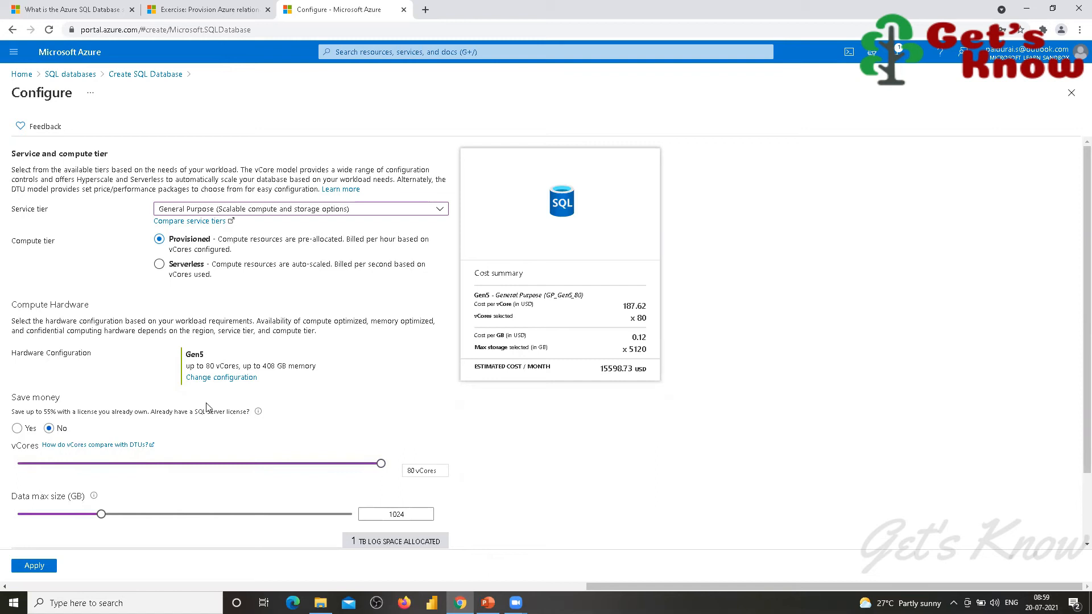
Step: Examine the available hardware configurations, including M-Series and DC-series, and leave without changing the selection
{"action": "left_click", "coordinate": [219, 378]}
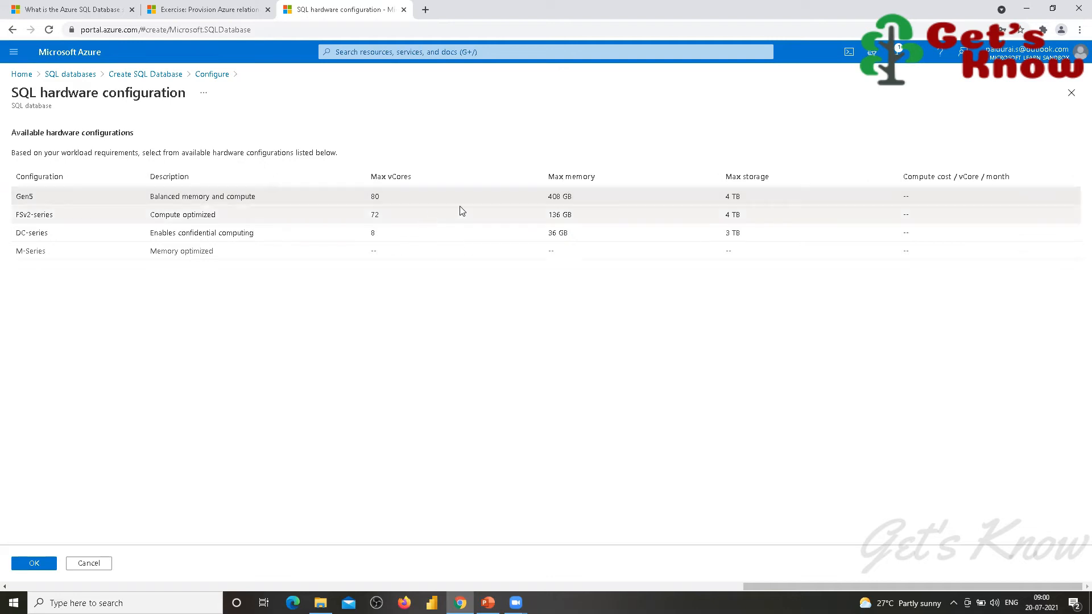
{"action": "left_click", "coordinate": [52, 255]}
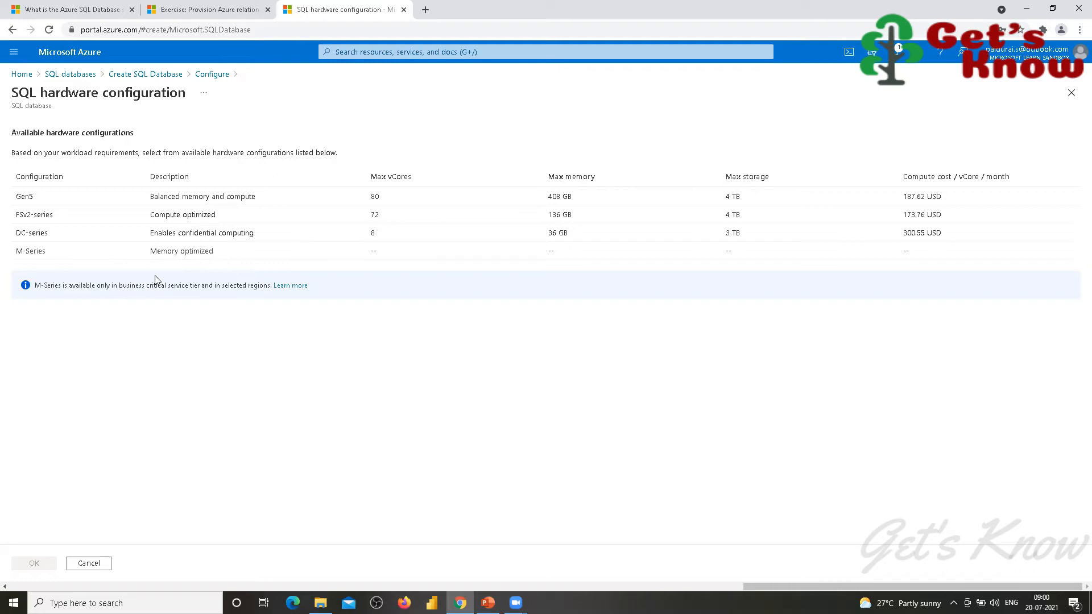
{"action": "left_click", "coordinate": [157, 233]}
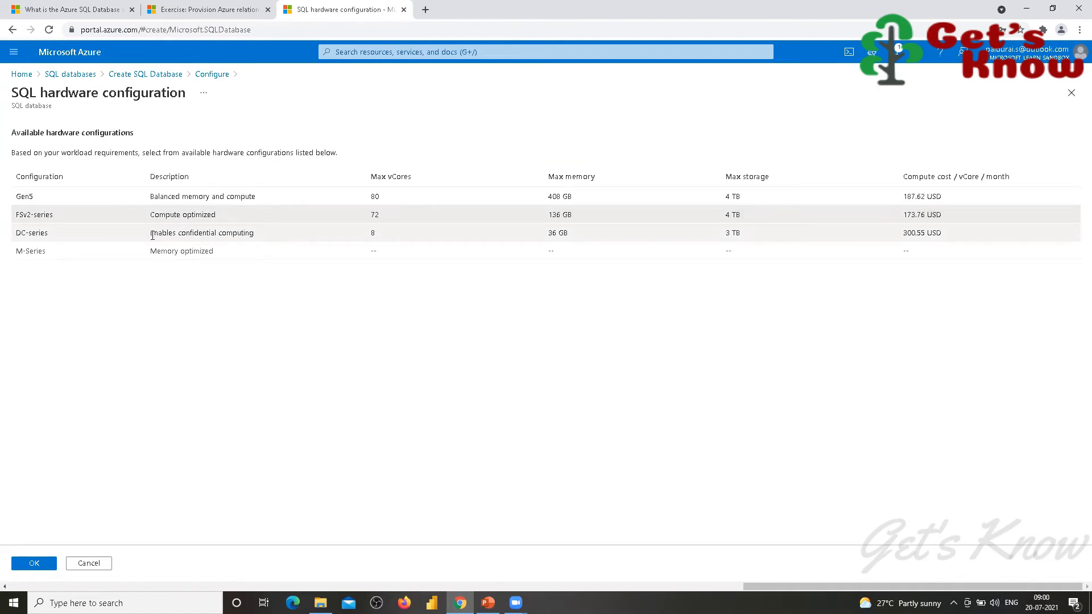
{"action": "left_click", "coordinate": [91, 565]}
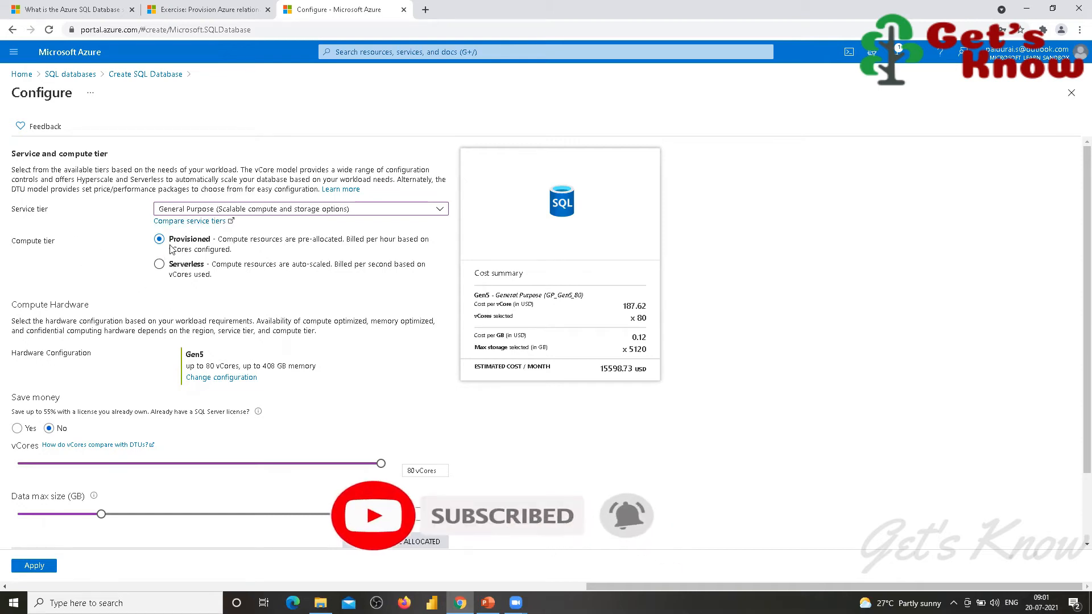
Step: Lower the General Purpose vCores to 2 and alternate between the Provisioned and Serverless compute tiers, ending on Serverless
{"action": "left_click", "coordinate": [194, 267]}
{"action": "left_click", "coordinate": [199, 246]}
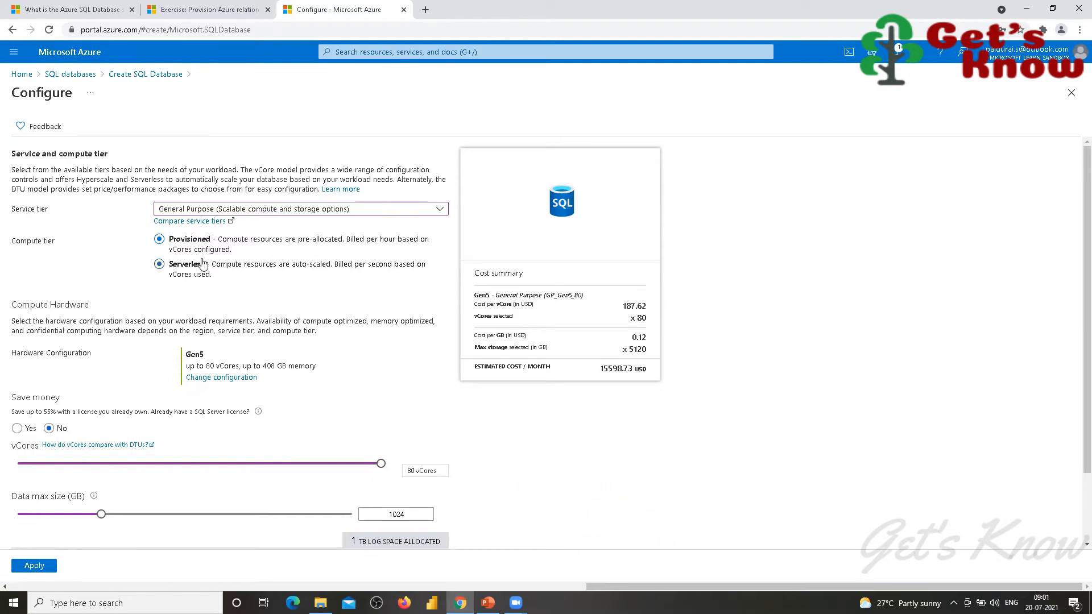
{"action": "left_click", "coordinate": [191, 273]}
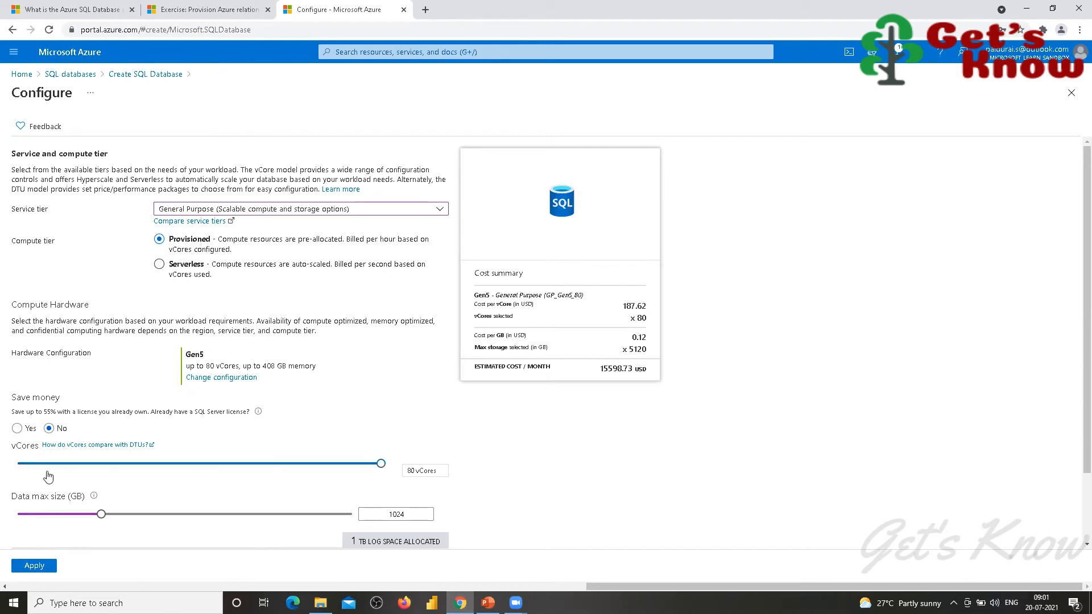
{"action": "left_click", "coordinate": [24, 464]}
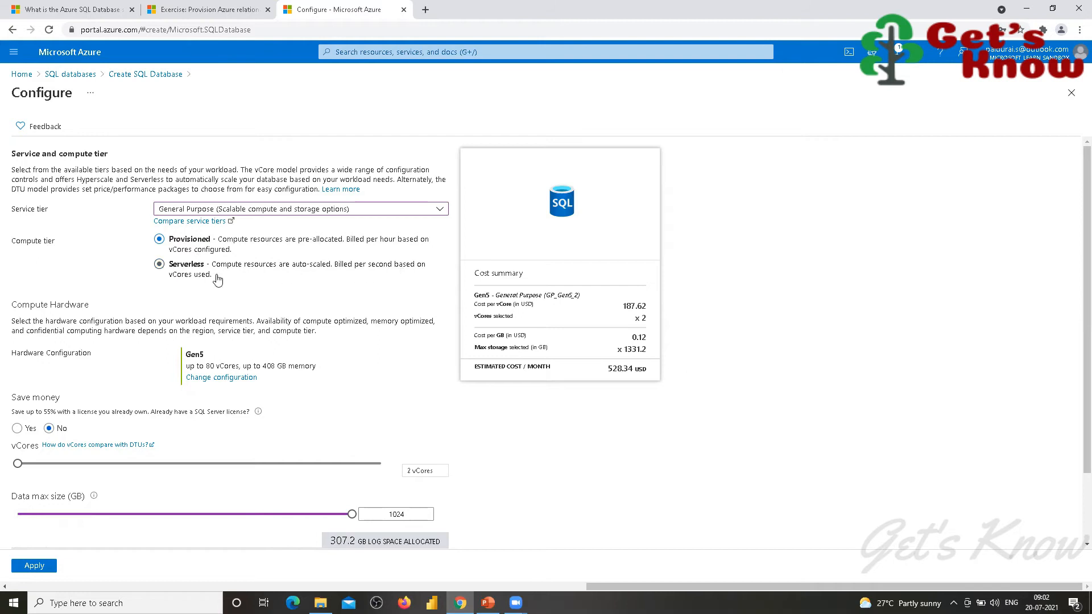
{"action": "left_click", "coordinate": [385, 270]}
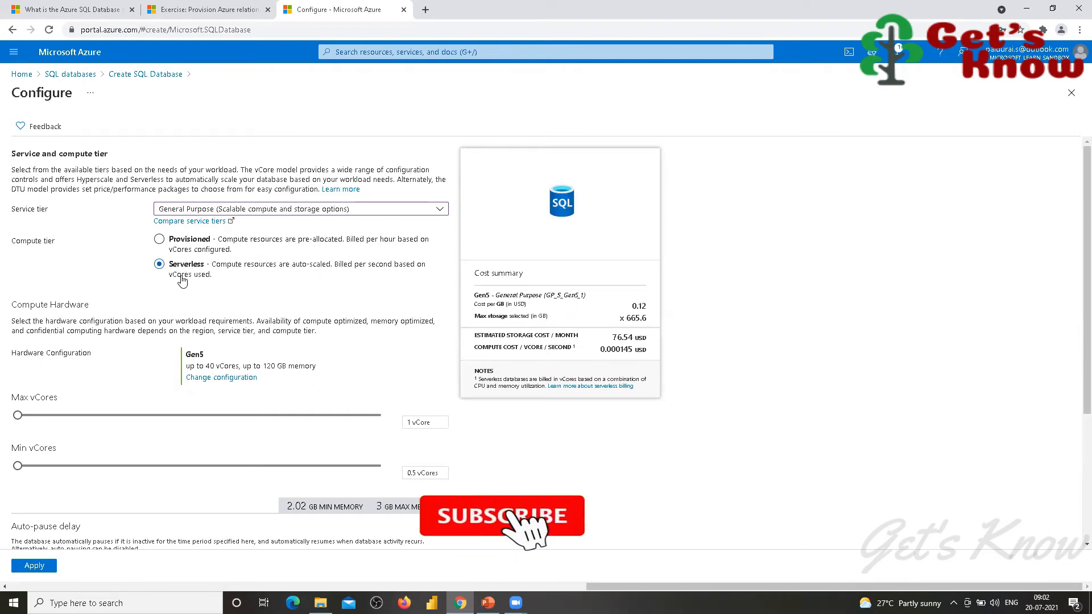
{"action": "left_click", "coordinate": [248, 242]}
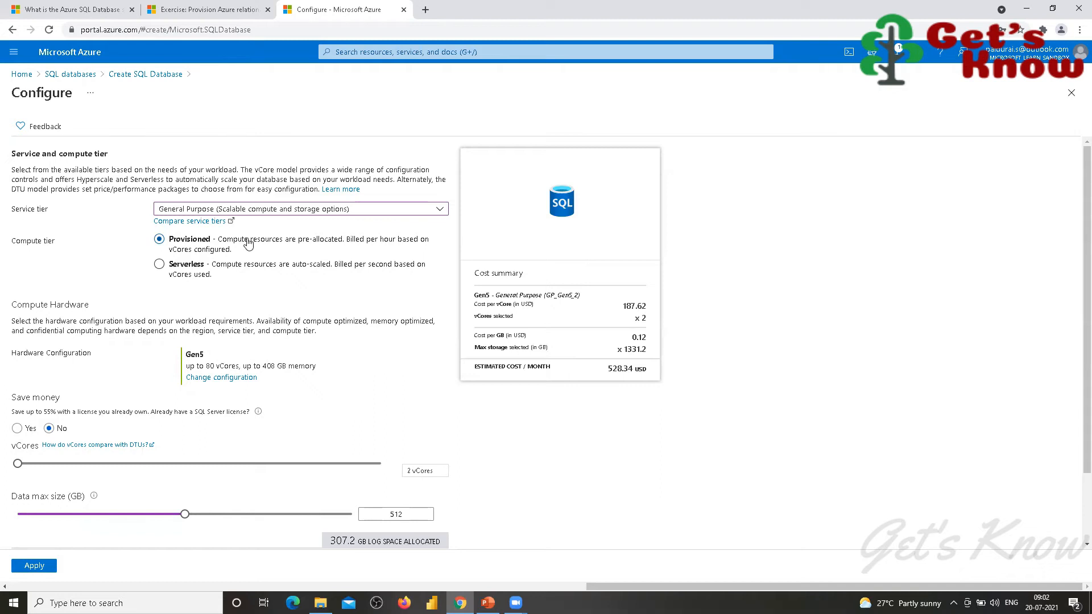
{"action": "left_click", "coordinate": [180, 267]}
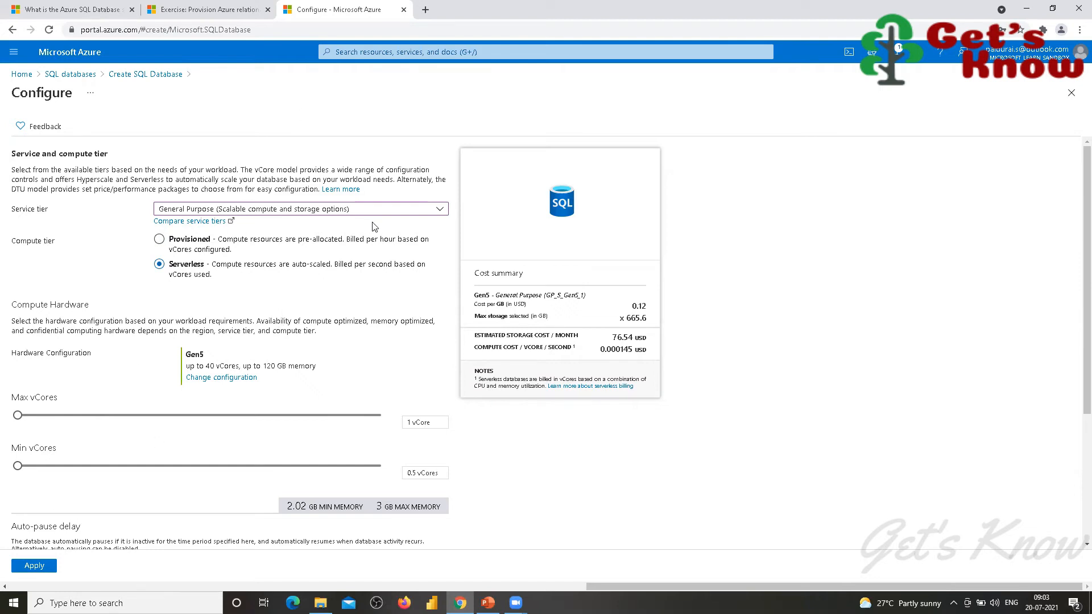
Step: Switch the service tier to Hyperscale and review its vCore, secondary replica and cost settings
{"action": "left_click", "coordinate": [429, 210]}
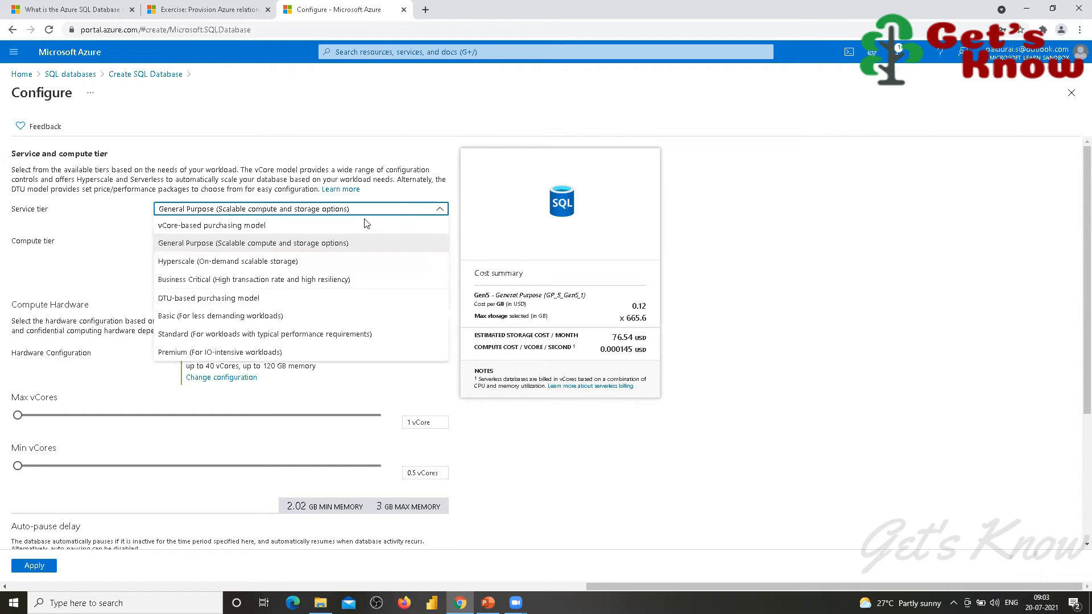
{"action": "left_click", "coordinate": [180, 262]}
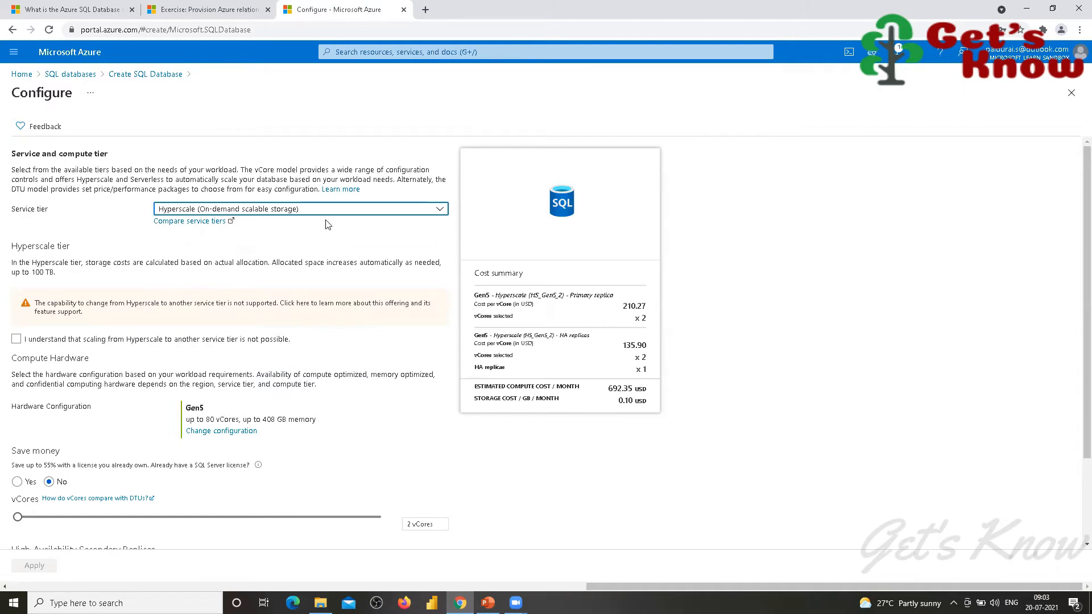
{"action": "scroll", "coordinate": [191, 402], "scroll_direction": "down", "scroll_amount": 2}
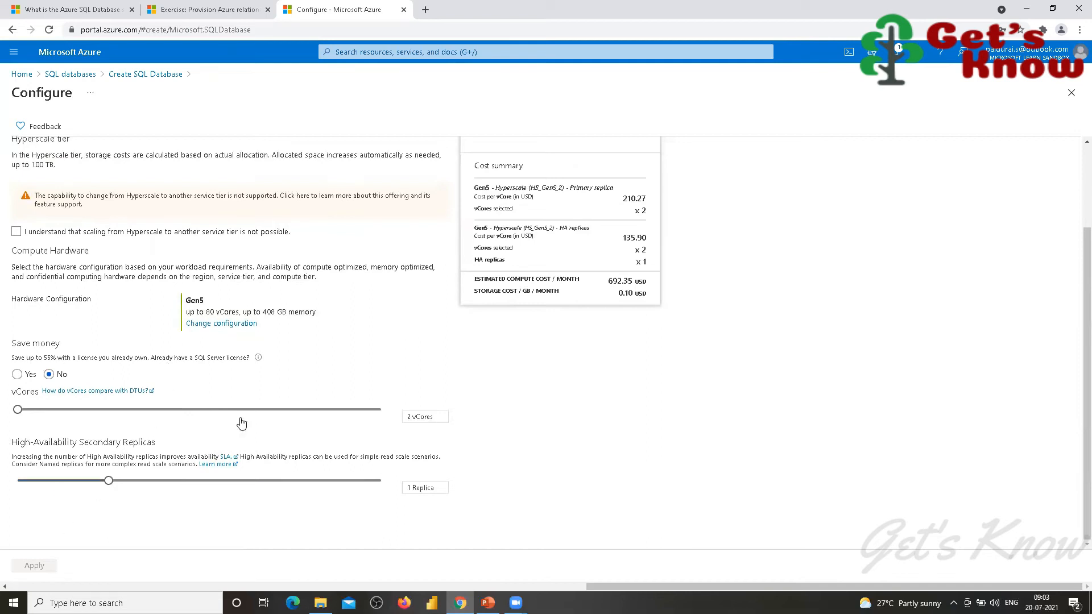
{"action": "scroll", "coordinate": [114, 432], "scroll_direction": "up", "scroll_amount": 2}
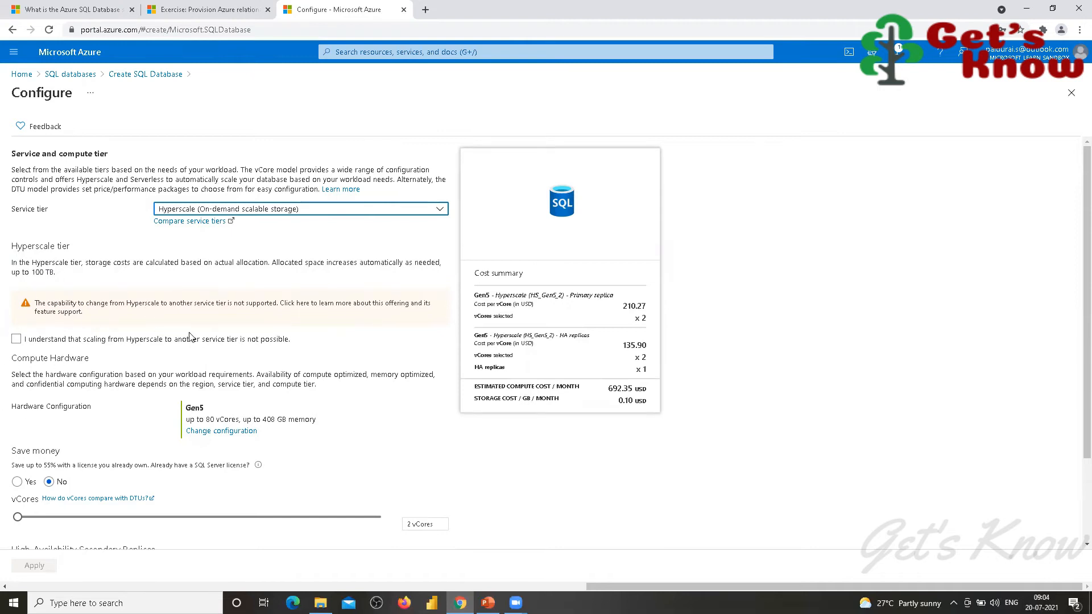
Step: Switch the service tier to Business Critical and try 80 vCores with a data max size of 4077 GB
{"action": "left_click", "coordinate": [436, 211]}
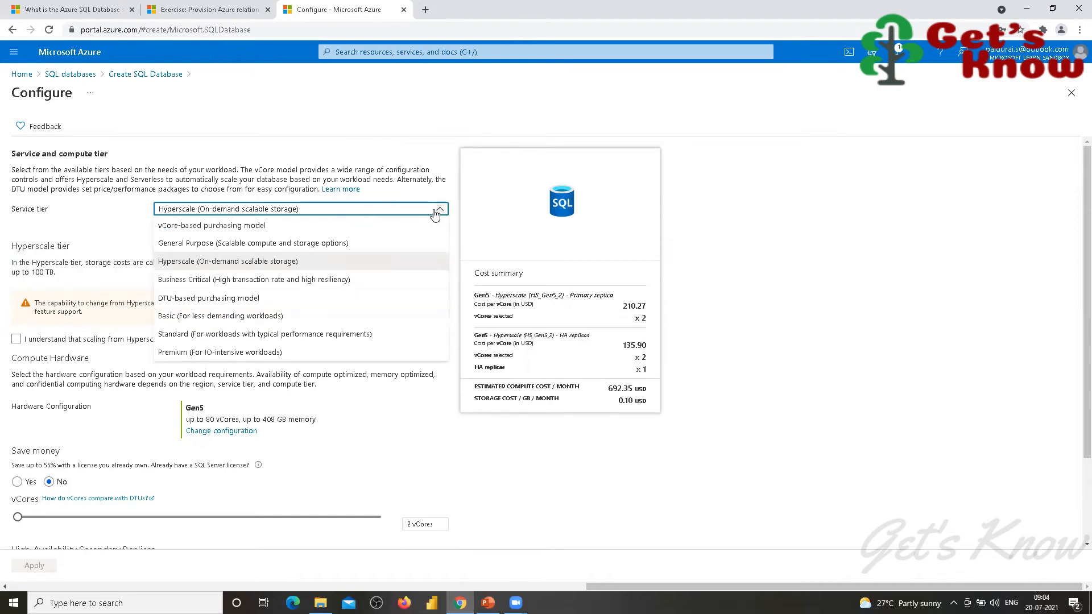
{"action": "left_click", "coordinate": [174, 282]}
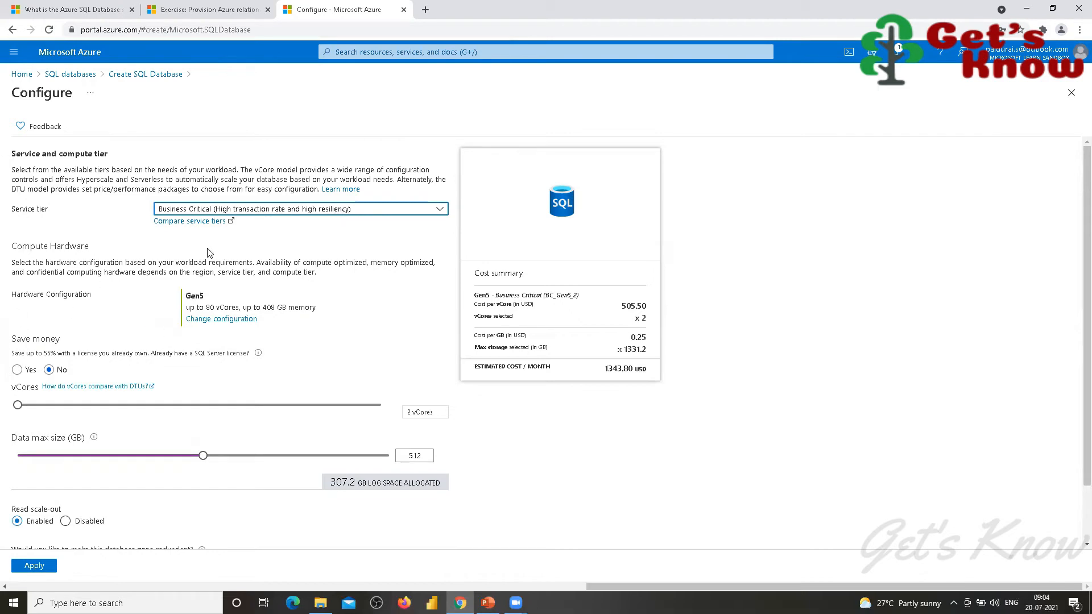
{"action": "scroll", "coordinate": [183, 298], "scroll_direction": "down", "scroll_amount": 1}
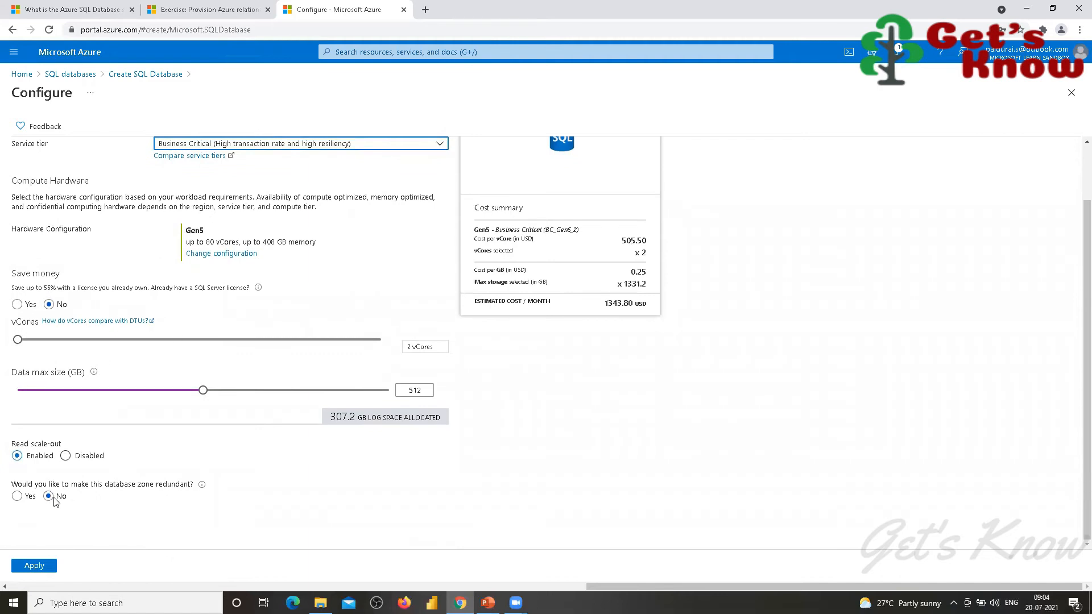
{"action": "scroll", "coordinate": [262, 401], "scroll_direction": "up", "scroll_amount": 1}
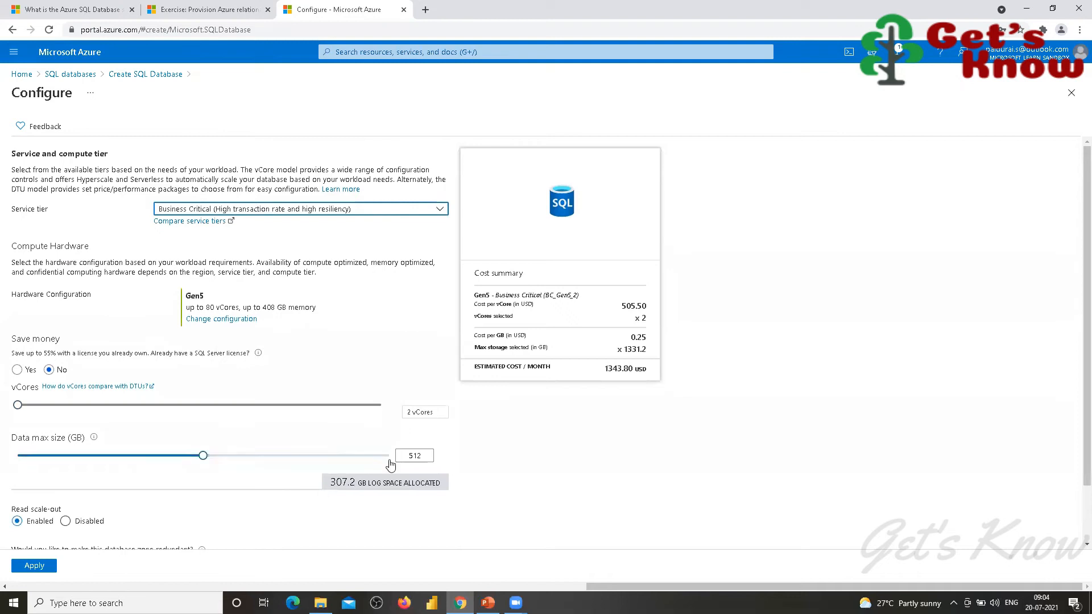
{"action": "left_click", "coordinate": [378, 406]}
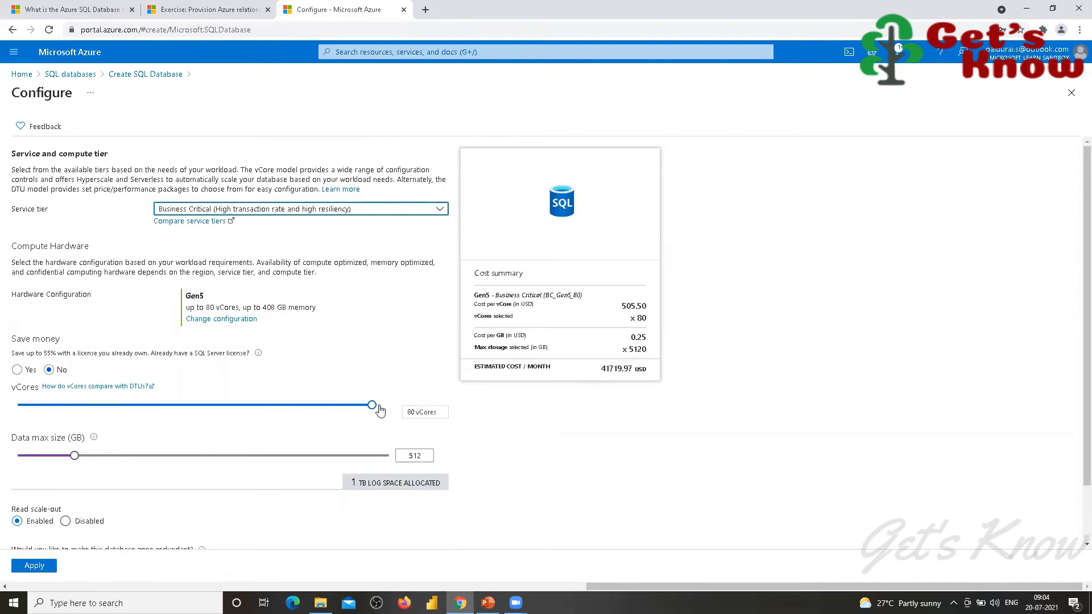
{"action": "left_click", "coordinate": [388, 458]}
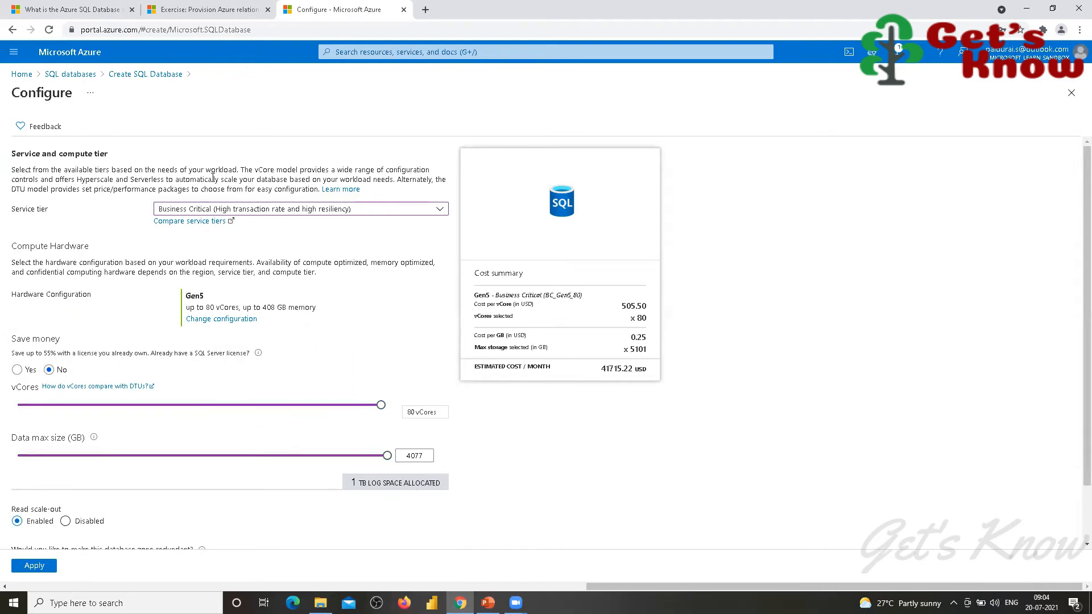
Step: Change the service tier to Basic with a 2 GB data max size and apply it to the new database
{"action": "left_click", "coordinate": [439, 210]}
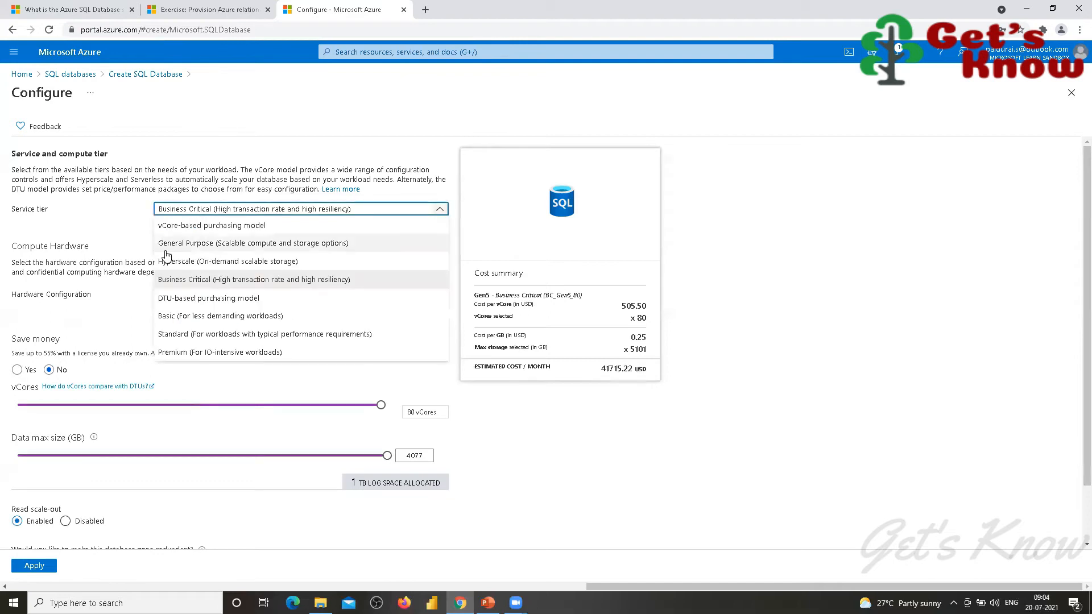
{"action": "left_click", "coordinate": [173, 316]}
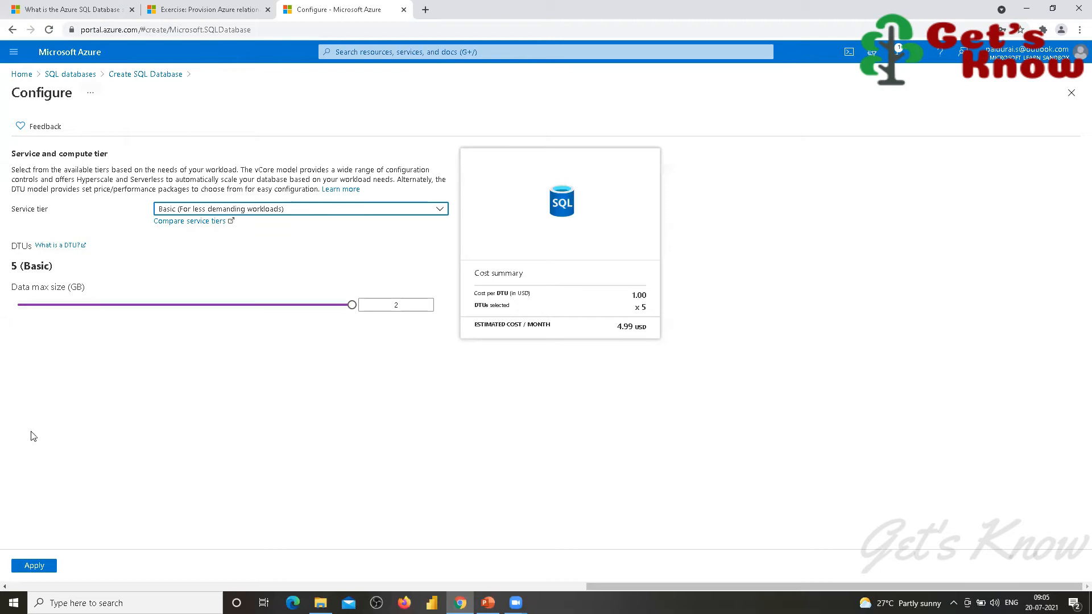
{"action": "left_click", "coordinate": [33, 567]}
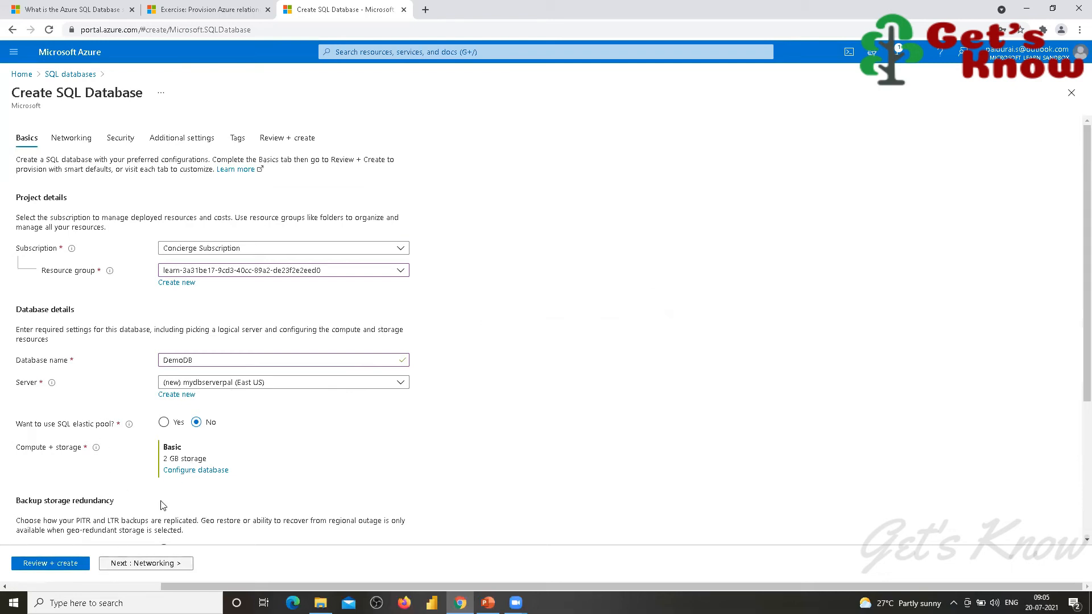
{"action": "scroll", "coordinate": [209, 479], "scroll_direction": "down", "scroll_amount": 3}
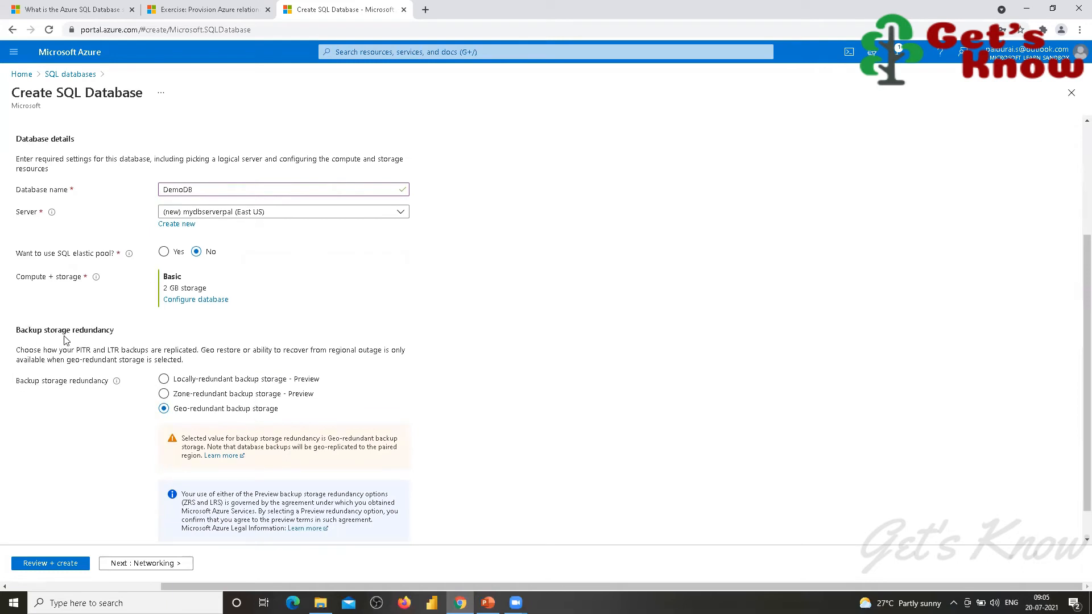
Step: Review the new database's backup storage redundancy options along with its project and database details
{"action": "scroll", "coordinate": [65, 340], "scroll_direction": "down", "scroll_amount": 1}
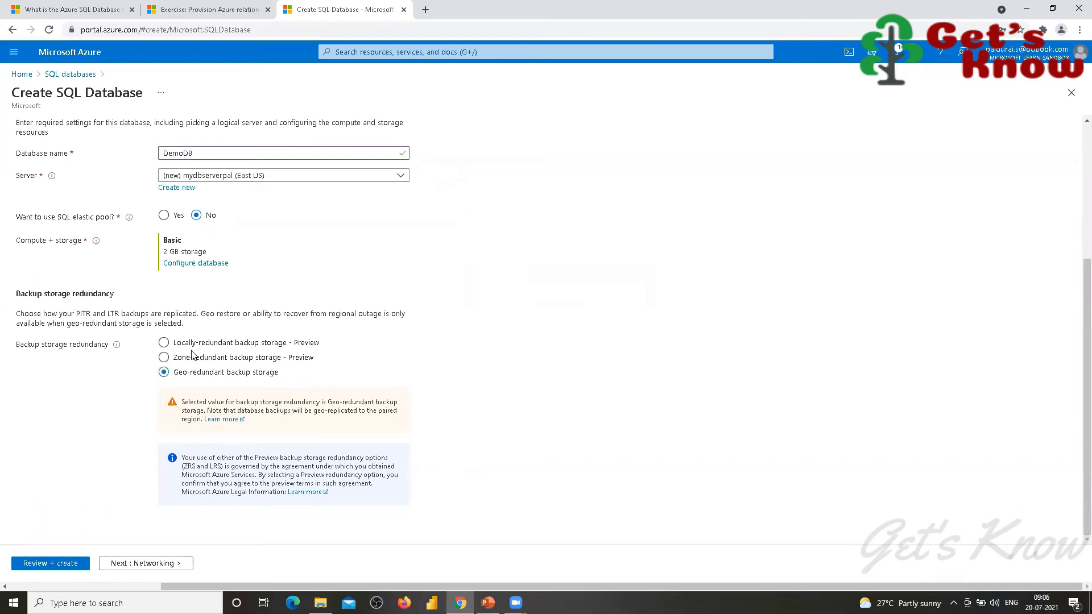
{"action": "mouse_move", "coordinate": [116, 347]}
{"action": "scroll", "coordinate": [263, 239], "scroll_direction": "up", "scroll_amount": 1}
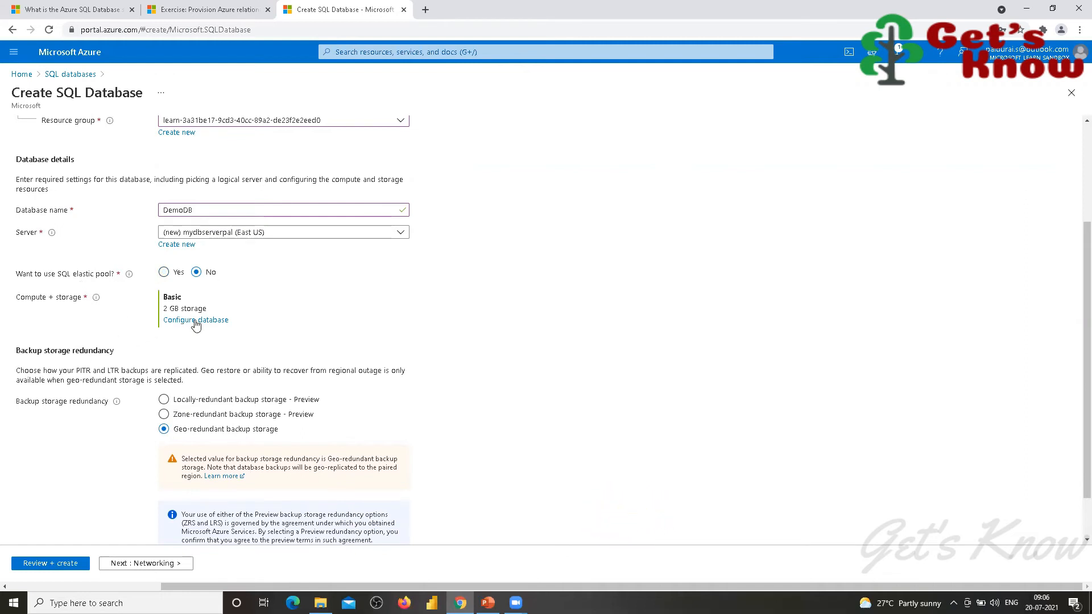
{"action": "scroll", "coordinate": [185, 295], "scroll_direction": "up", "scroll_amount": 3}
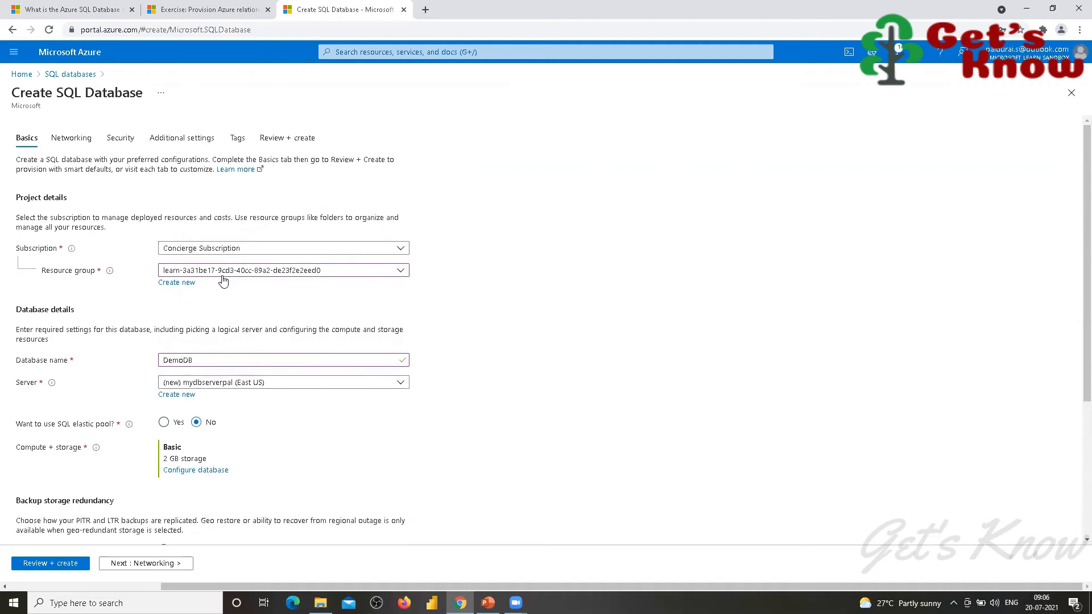
{"action": "scroll", "coordinate": [287, 378], "scroll_direction": "down", "scroll_amount": 3}
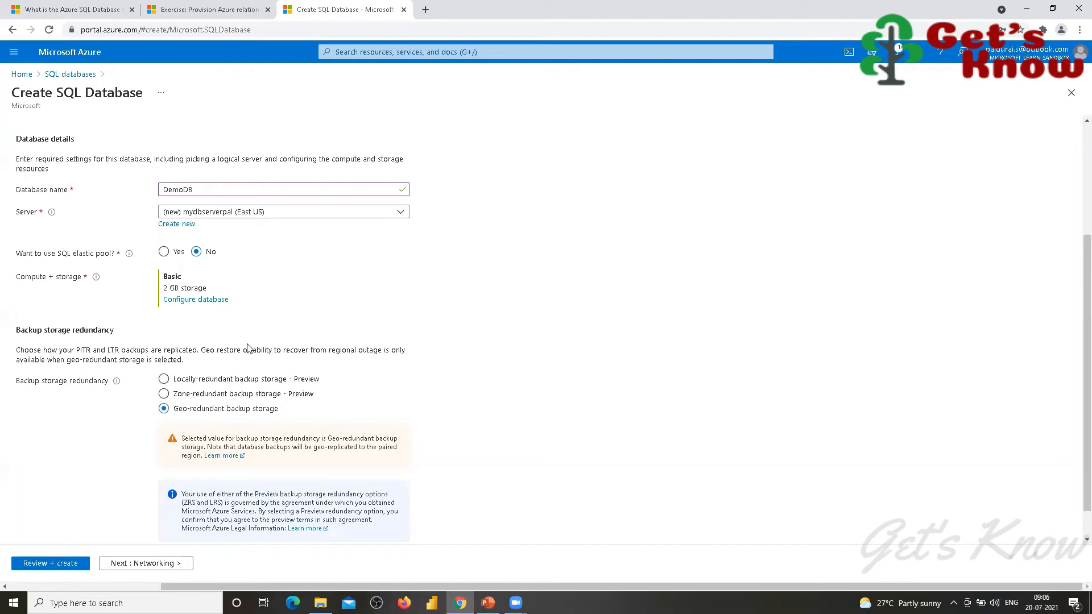
Step: Reopen the database's compute and storage configuration, check the Basic tier's cost summary and reapply the 2 GB setup
{"action": "left_click", "coordinate": [209, 300]}
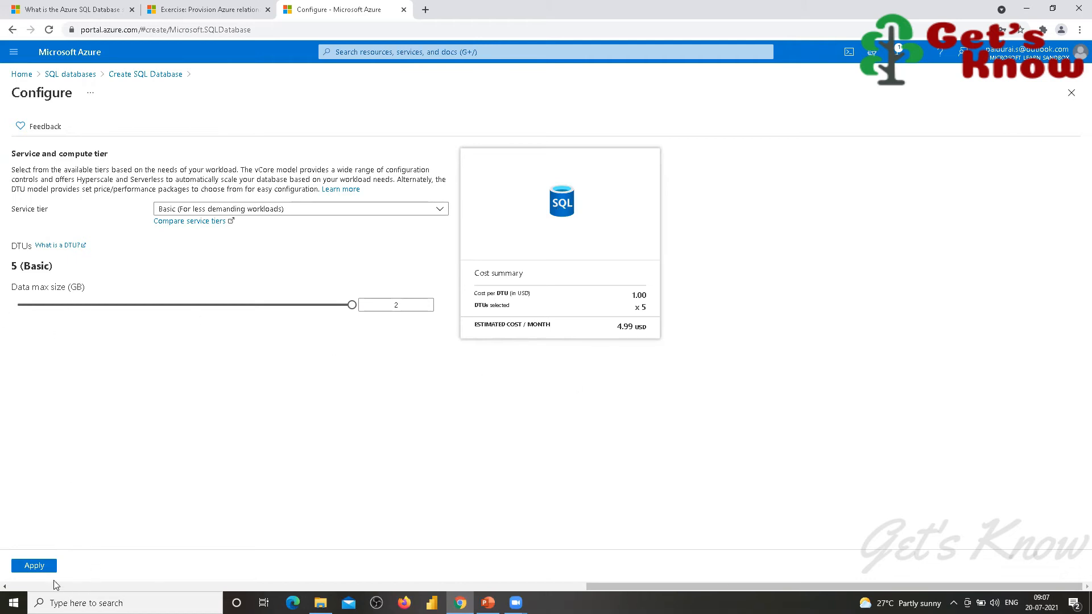
{"action": "left_click", "coordinate": [34, 567]}
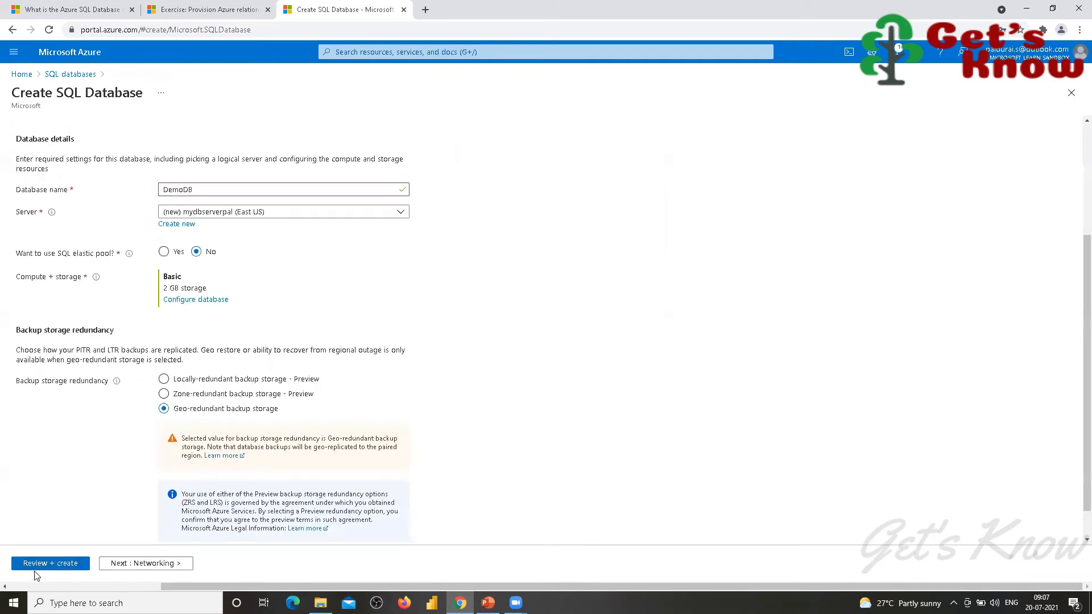
{"action": "scroll", "coordinate": [281, 364], "scroll_direction": "down", "scroll_amount": 1}
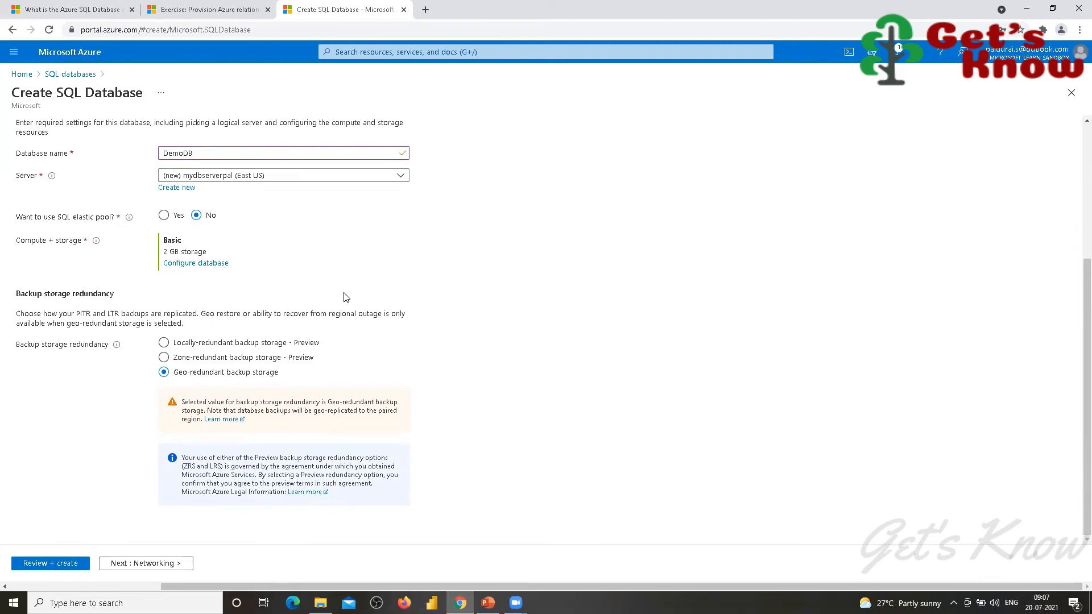
Step: Open the Azure home page in a separate tab, view the Concierge Subscription overview, and return to the database creation form
{"action": "right_click", "coordinate": [22, 81]}
{"action": "left_click", "coordinate": [39, 85]}
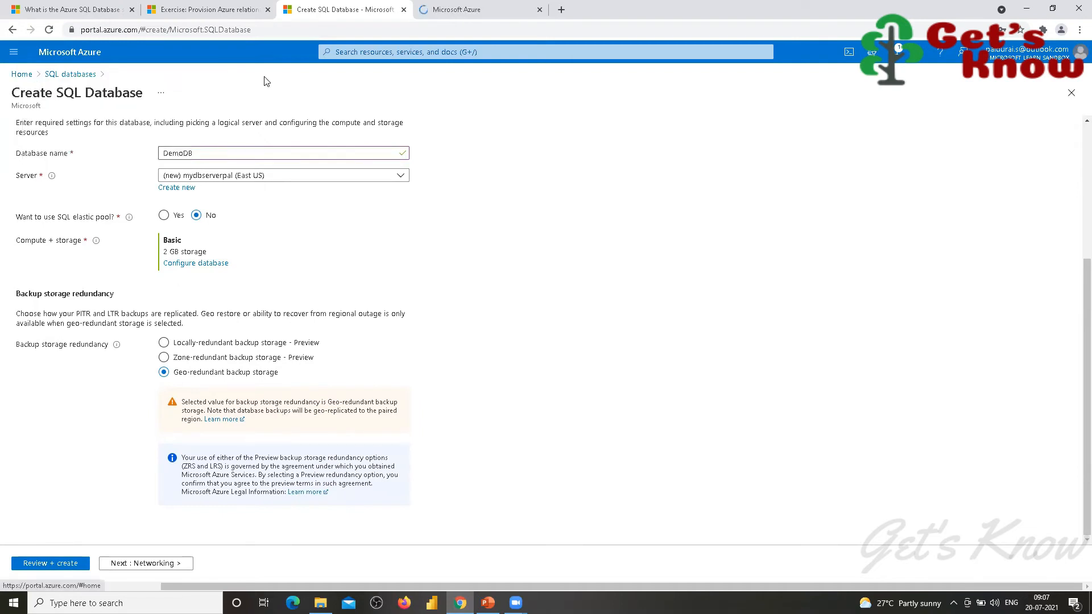
{"action": "key", "text": "ctrl+Tab"}
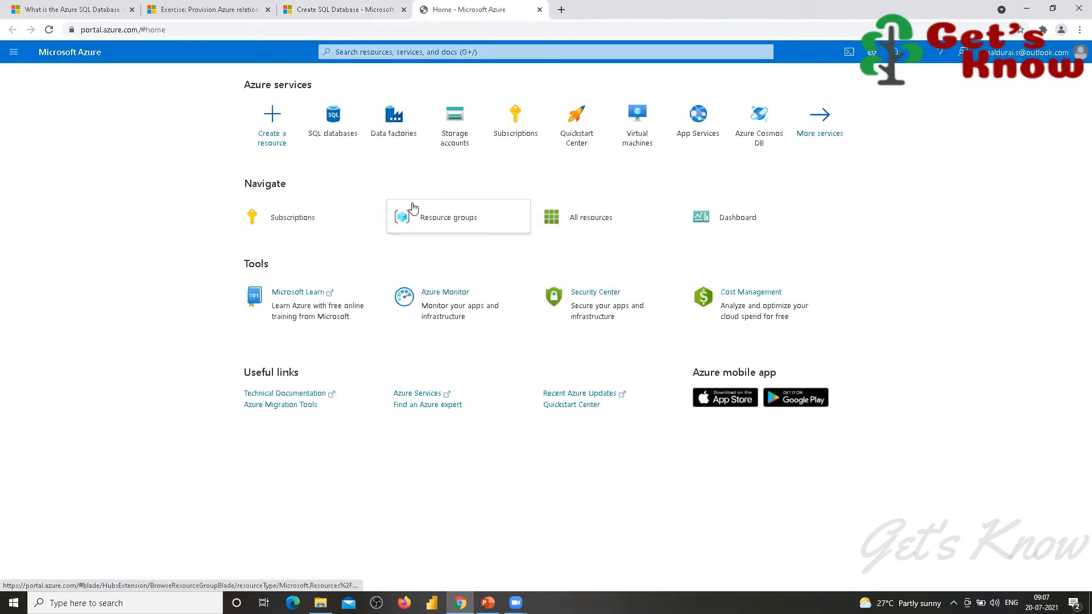
{"action": "mouse_move", "coordinate": [517, 139]}
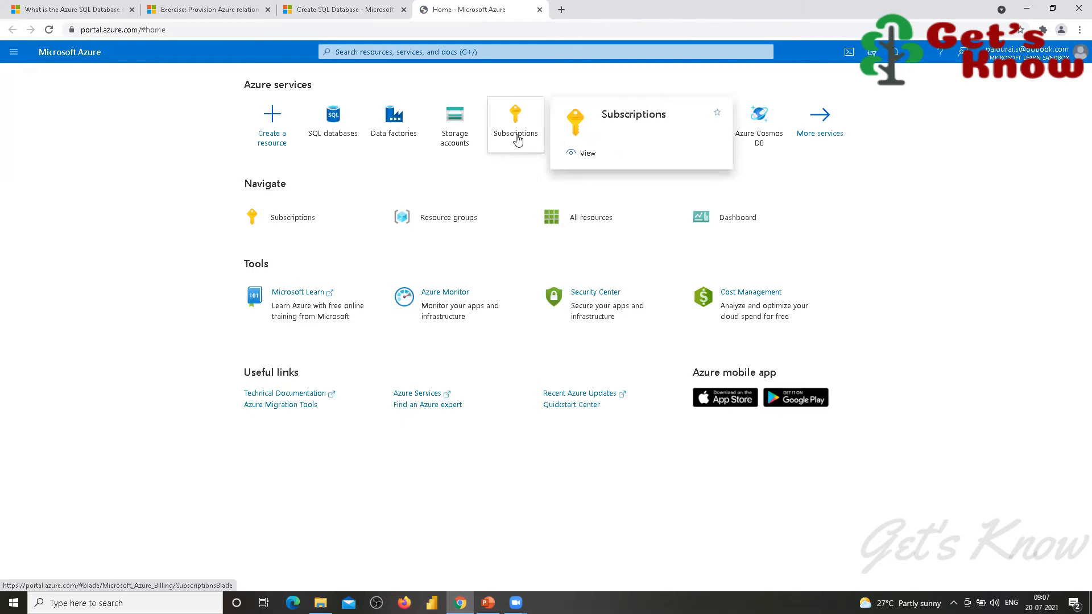
{"action": "left_click", "coordinate": [517, 139]}
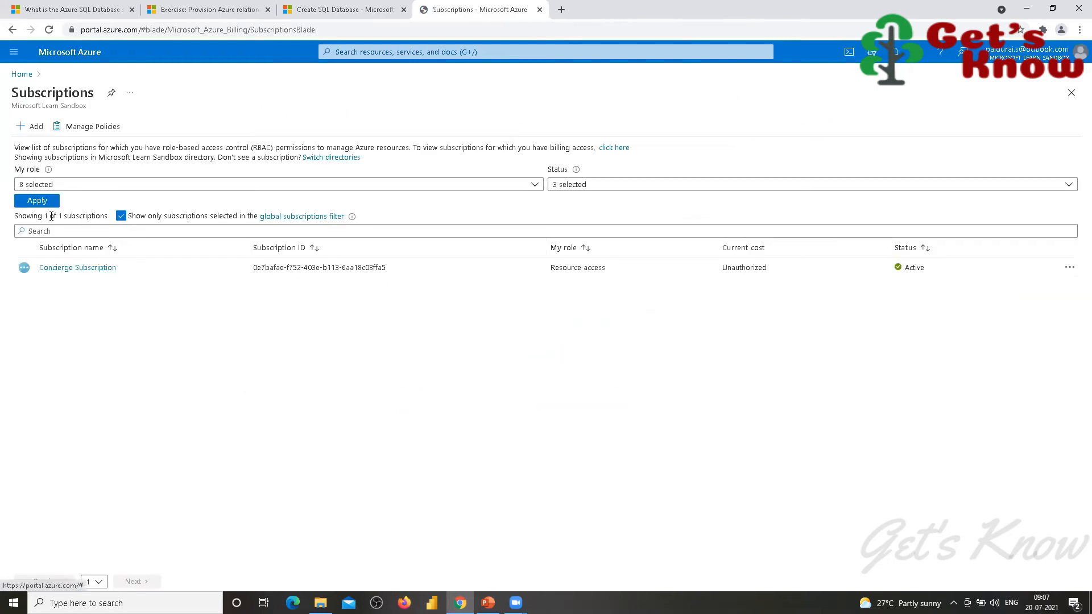
{"action": "left_click", "coordinate": [83, 270]}
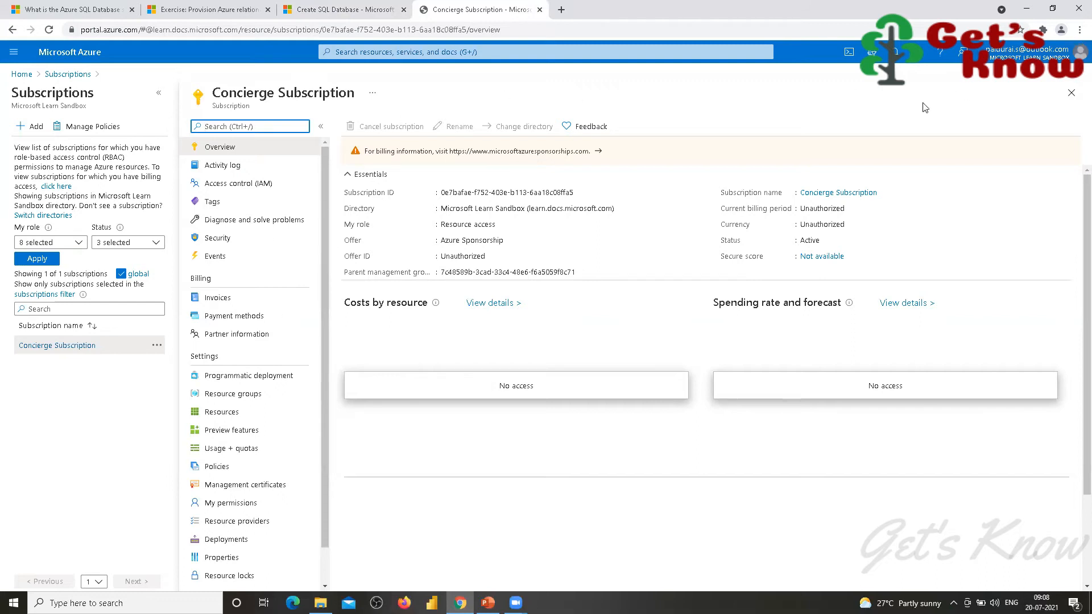
{"action": "left_click", "coordinate": [324, 12]}
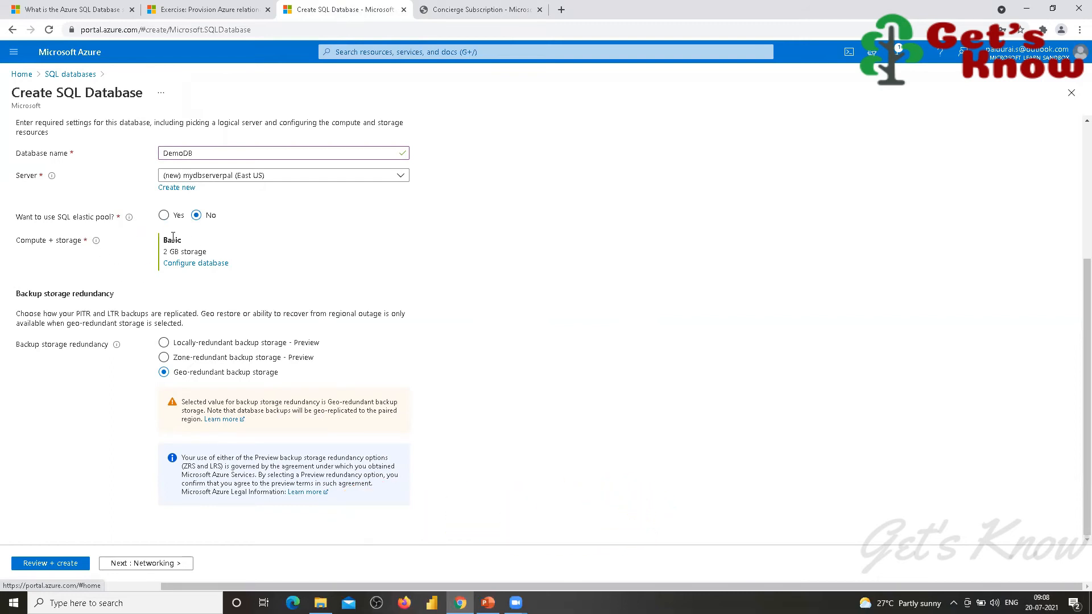
Step: Switch to the PowerPoint presentation and browse from the DTU/vCore slide through the Azure SQL Database slides to Elastic Pools
{"action": "left_click", "coordinate": [488, 603]}
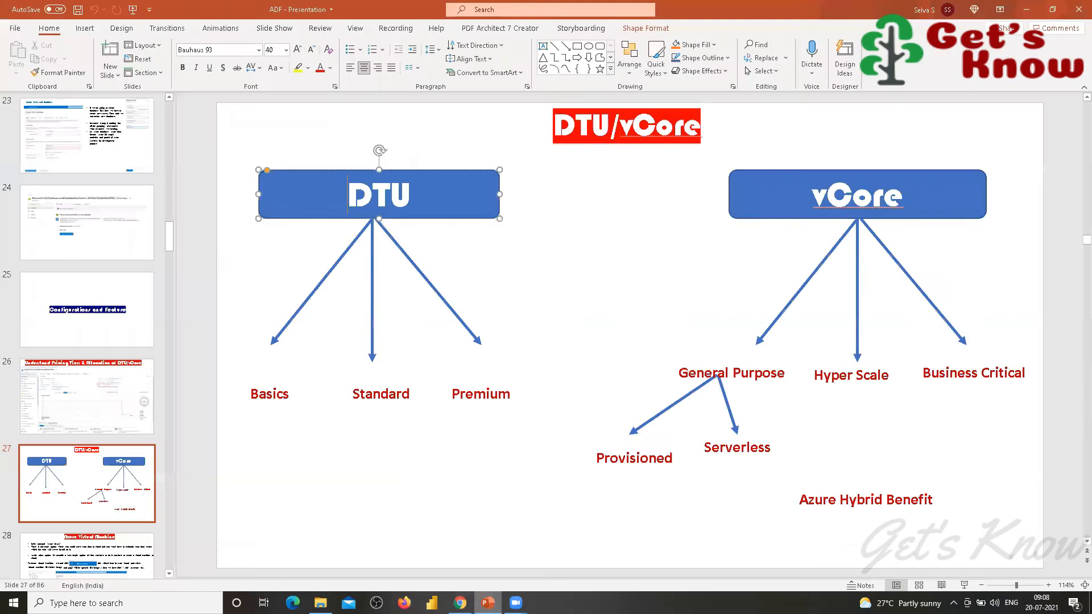
{"action": "left_click", "coordinate": [125, 423]}
{"action": "key", "text": "Down"}
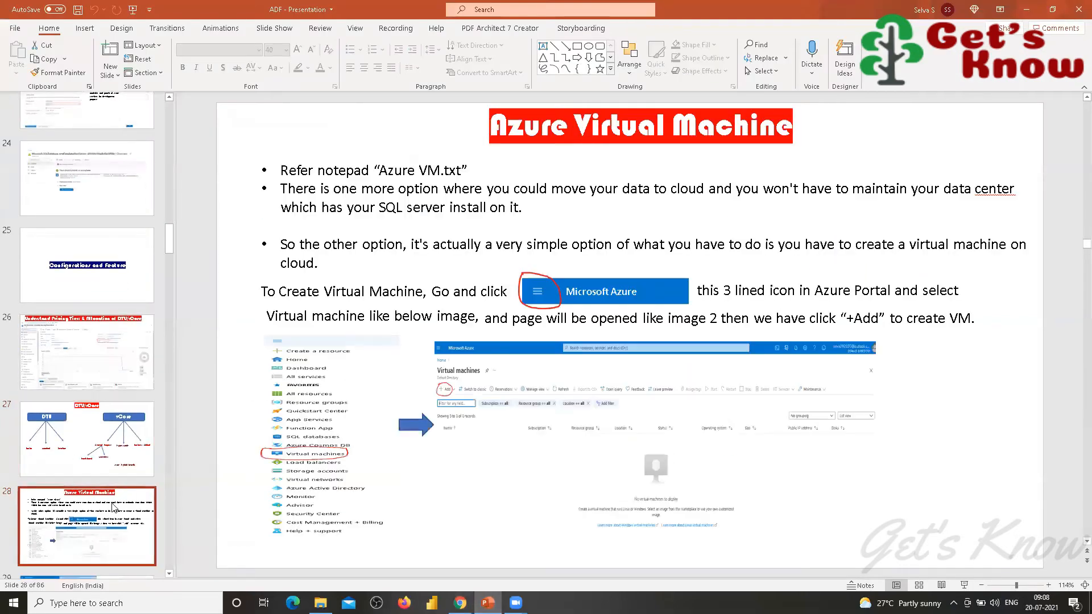
{"action": "scroll", "coordinate": [146, 419], "scroll_direction": "down", "scroll_amount": 3}
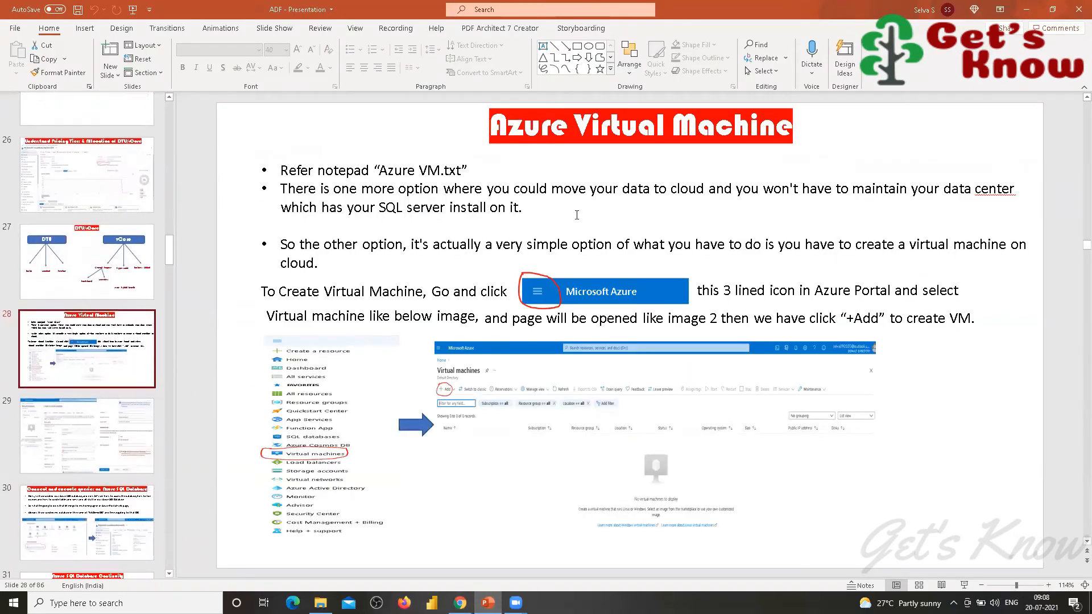
{"action": "left_click", "coordinate": [98, 528]}
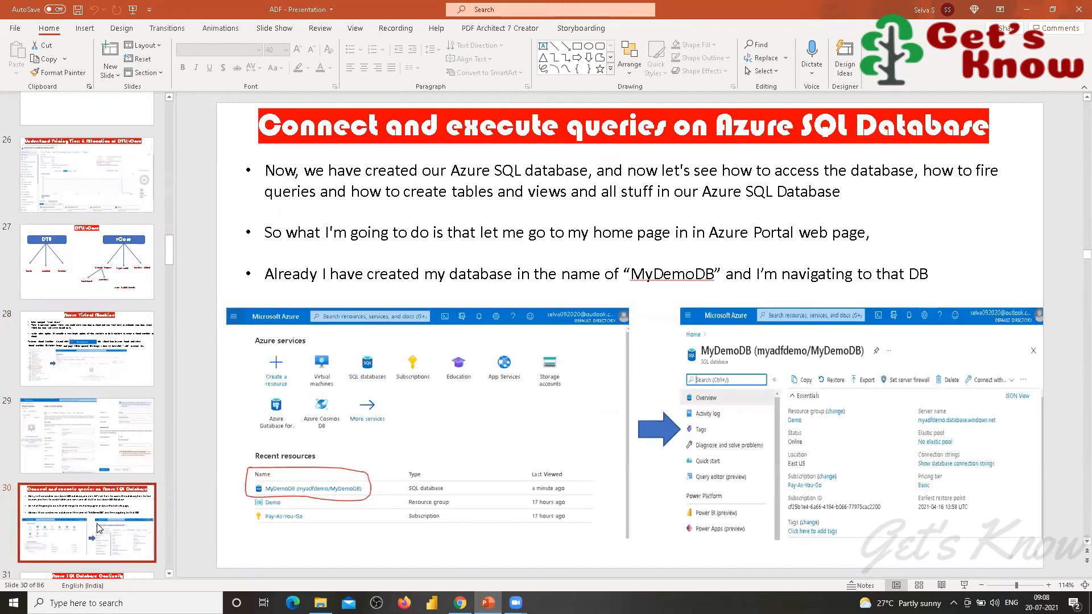
{"action": "scroll", "coordinate": [99, 528], "scroll_direction": "down", "scroll_amount": 3}
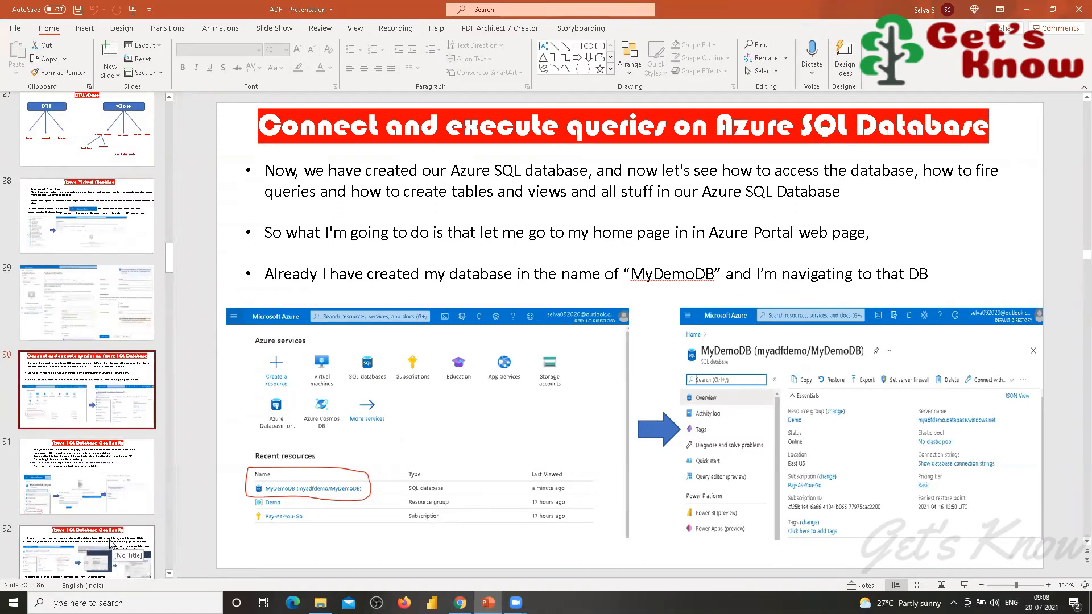
{"action": "left_click", "coordinate": [121, 466]}
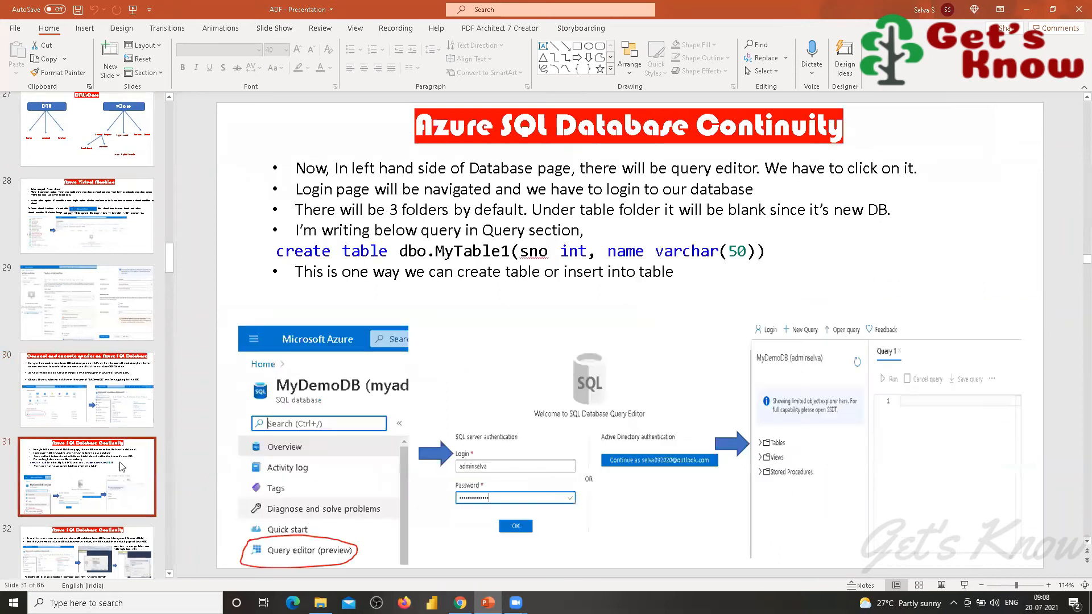
{"action": "scroll", "coordinate": [106, 482], "scroll_direction": "down", "scroll_amount": 5}
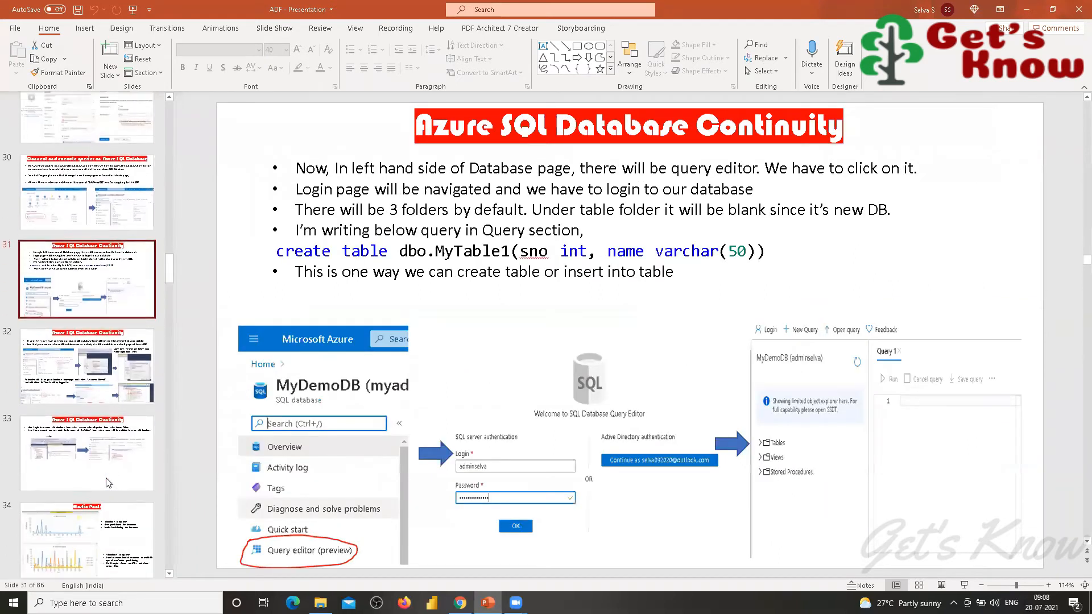
{"action": "left_click", "coordinate": [104, 514]}
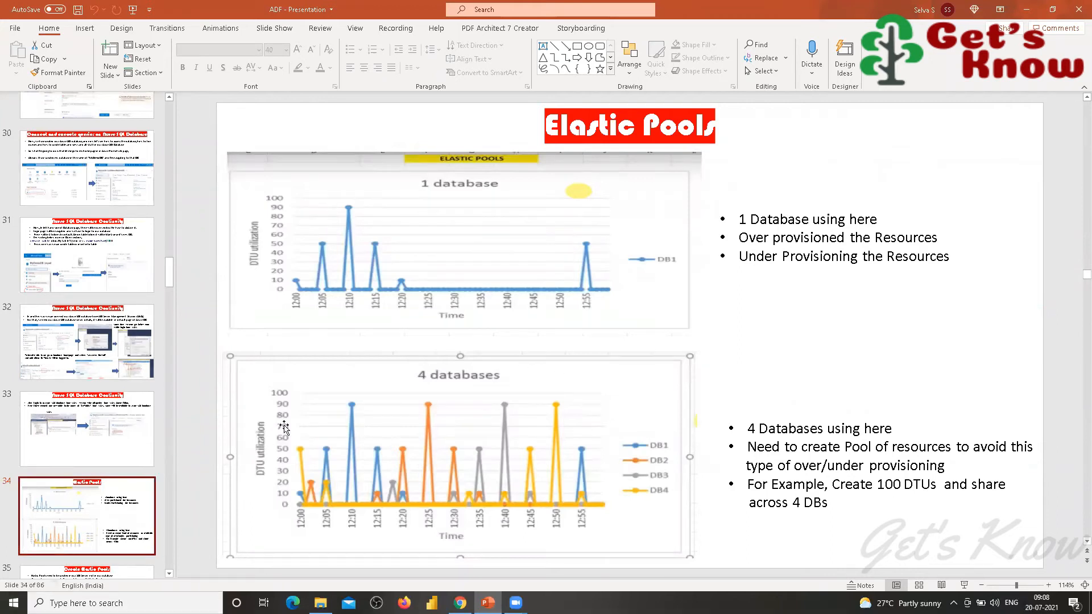
{"action": "left_click", "coordinate": [88, 427]}
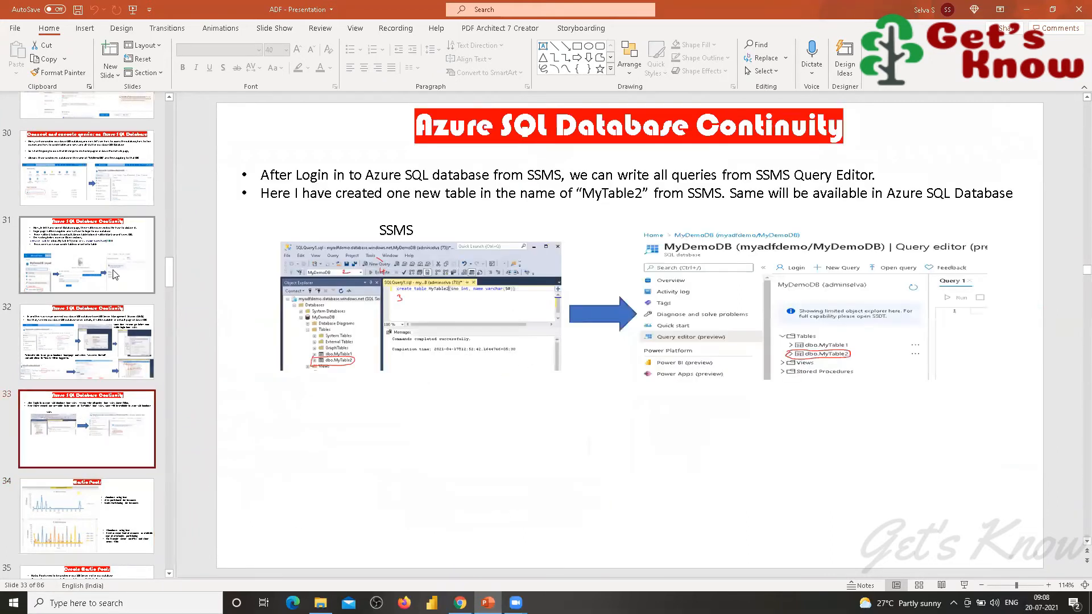
{"action": "left_click", "coordinate": [116, 554]}
{"action": "left_click", "coordinate": [513, 396]}
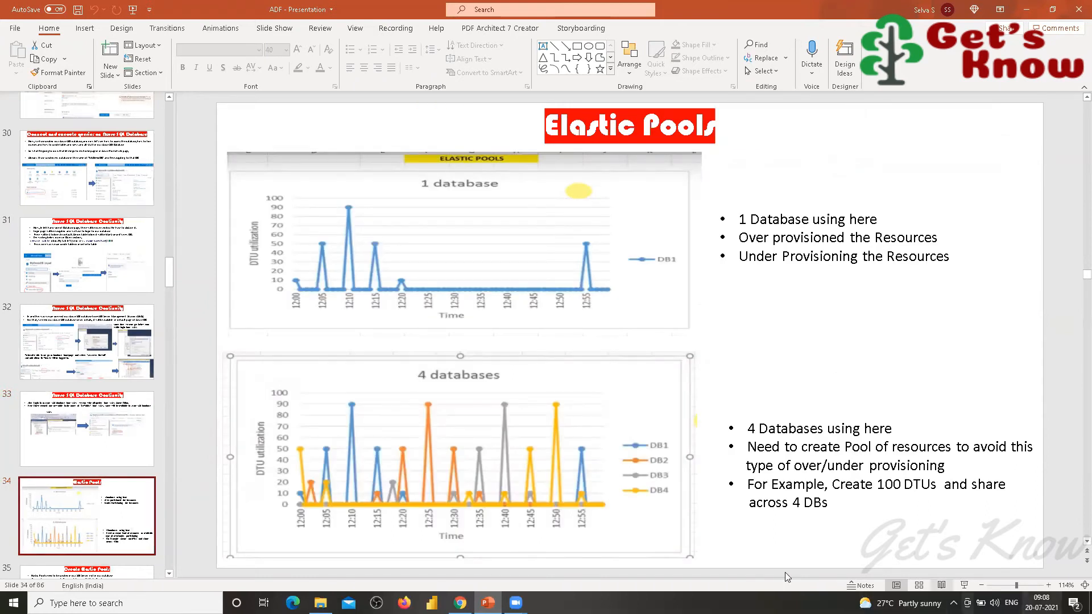
Step: Check the database creation form in the browser, then return to PowerPoint and examine the single-database notes and chart on the Elastic Pools slide
{"action": "left_click", "coordinate": [460, 603]}
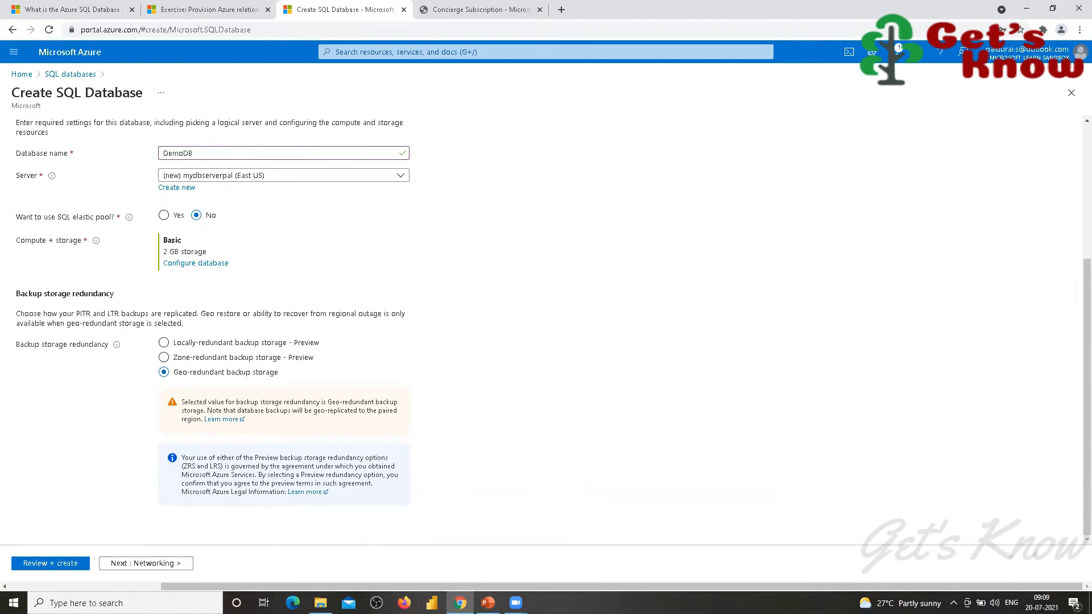
{"action": "left_click", "coordinate": [487, 603]}
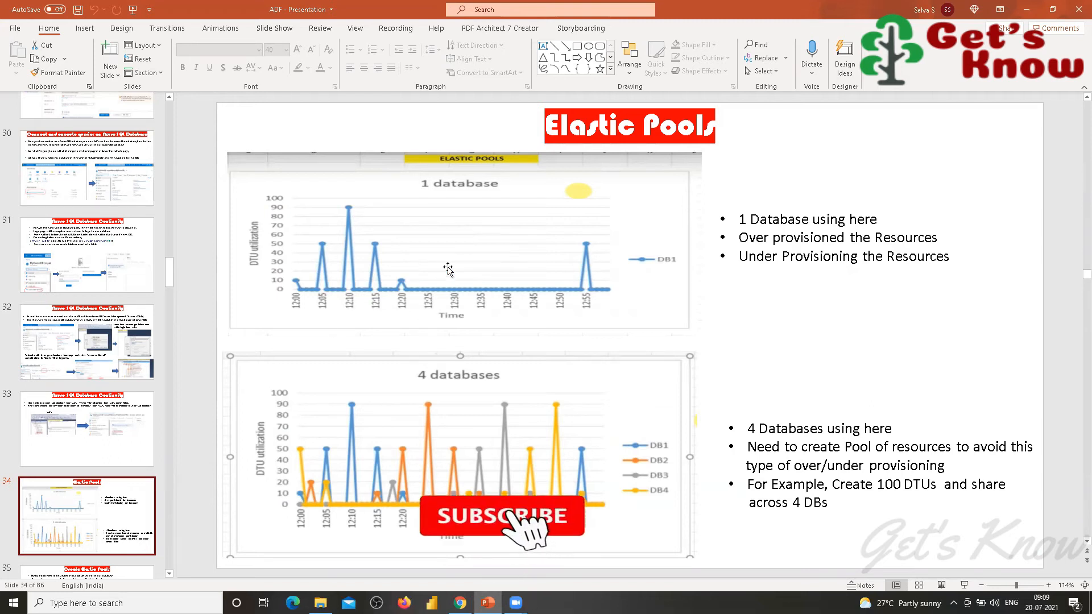
{"action": "left_click", "coordinate": [772, 221]}
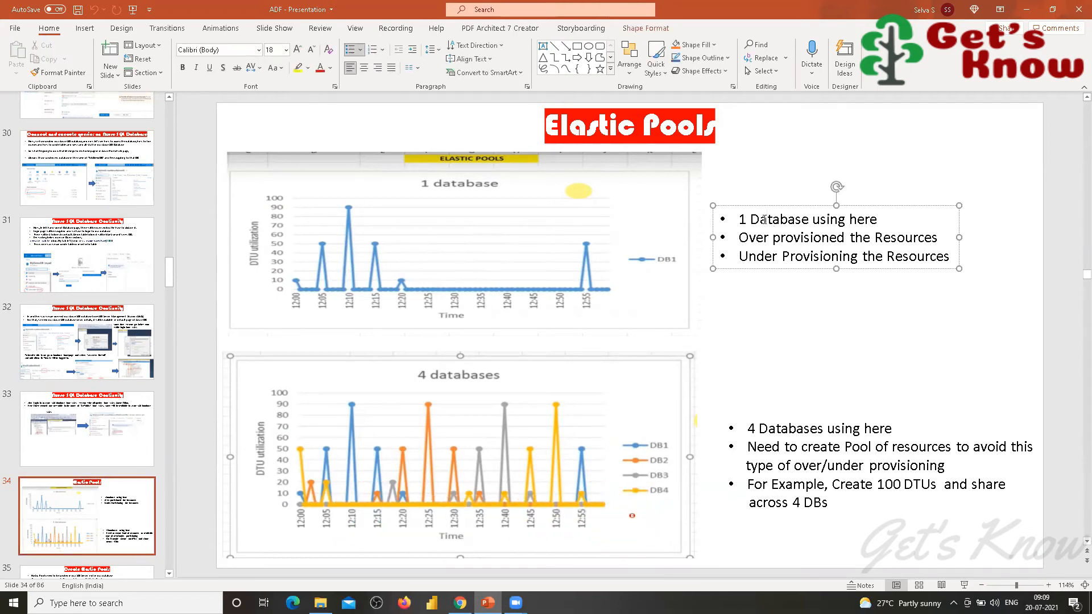
{"action": "left_click", "coordinate": [461, 248]}
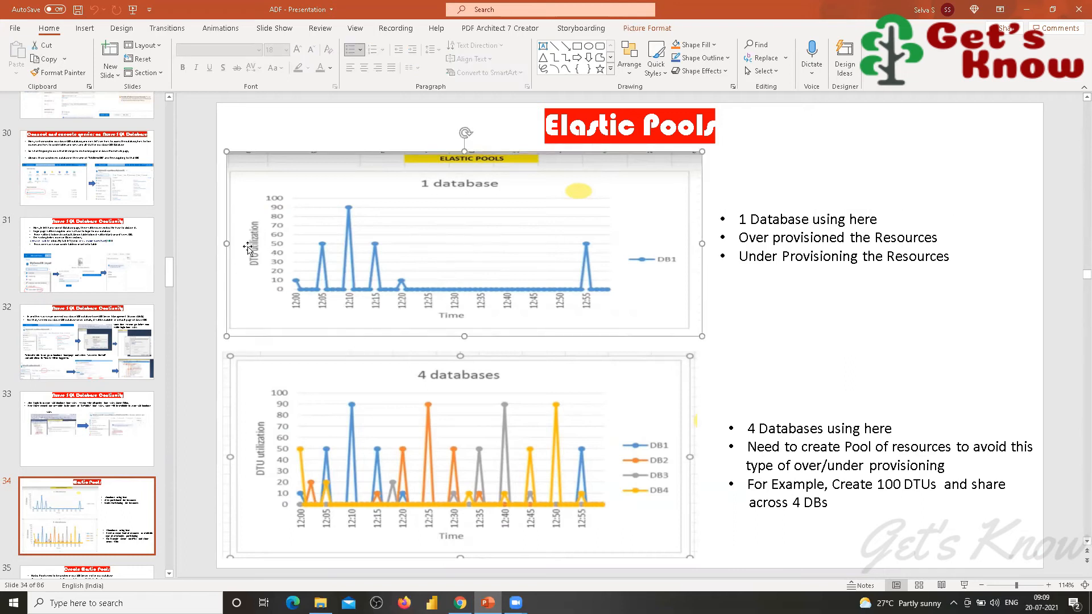
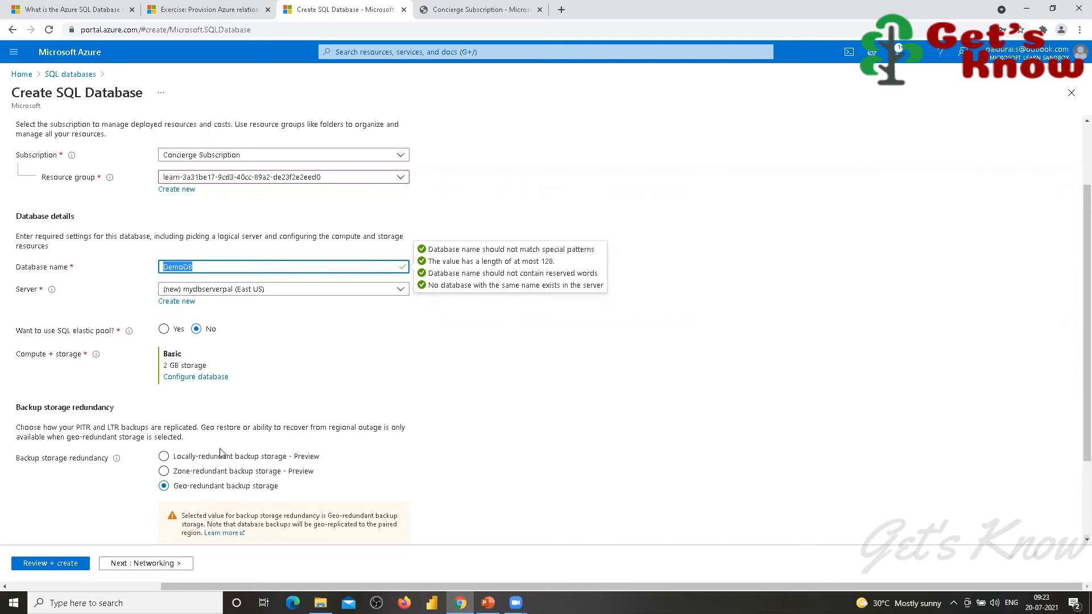
Step: Proceed to the final review of DemoDB and check its basics, networking, security and additional settings
{"action": "scroll", "coordinate": [264, 346], "scroll_direction": "down", "scroll_amount": 2}
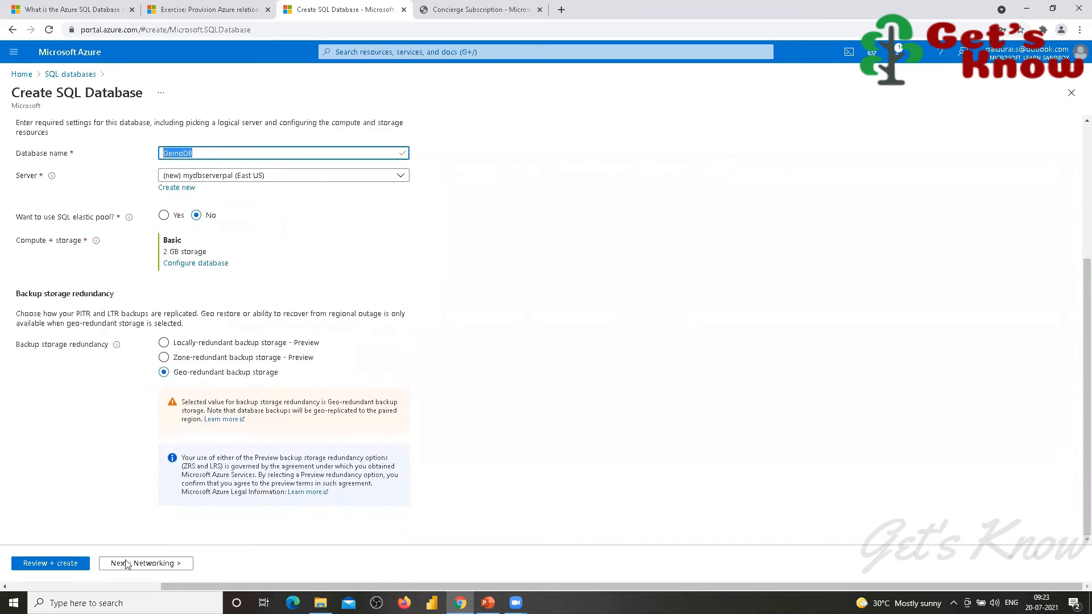
{"action": "left_click", "coordinate": [52, 563]}
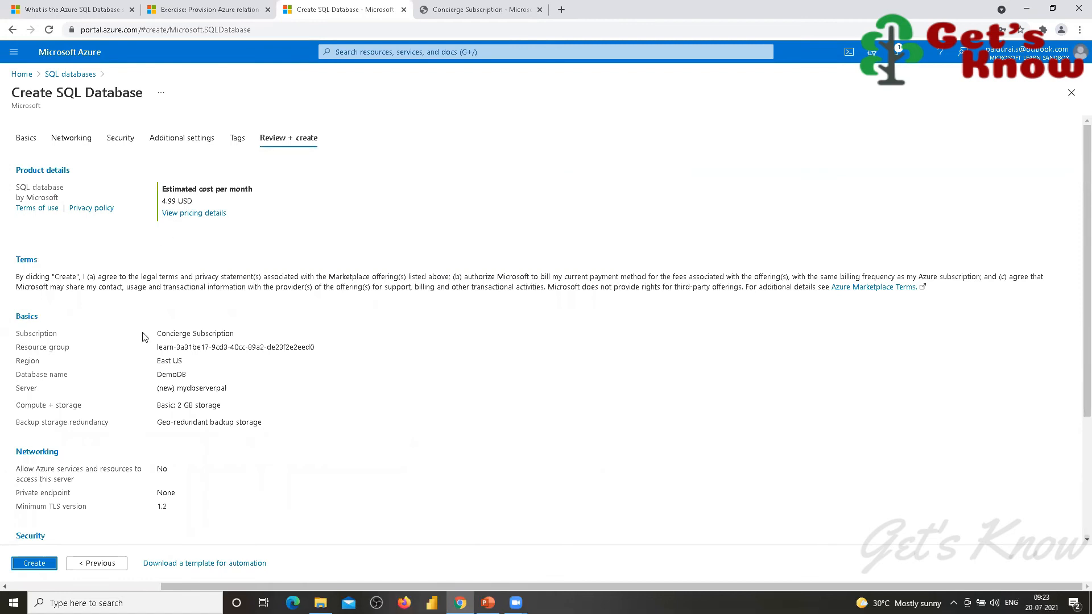
{"action": "scroll", "coordinate": [48, 373], "scroll_direction": "down", "scroll_amount": 3}
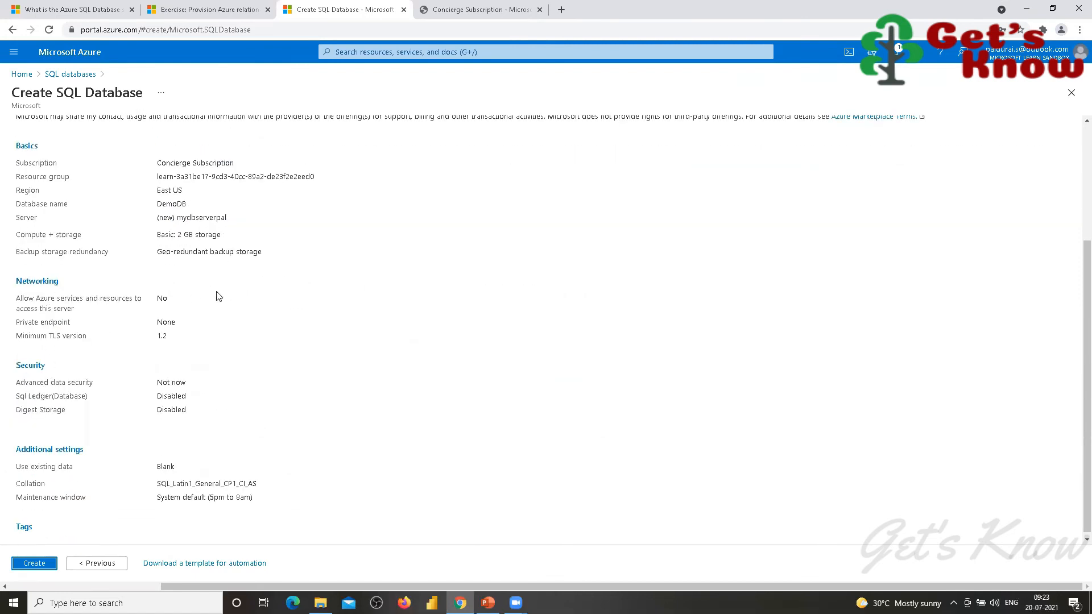
{"action": "scroll", "coordinate": [223, 391], "scroll_direction": "down", "scroll_amount": 1}
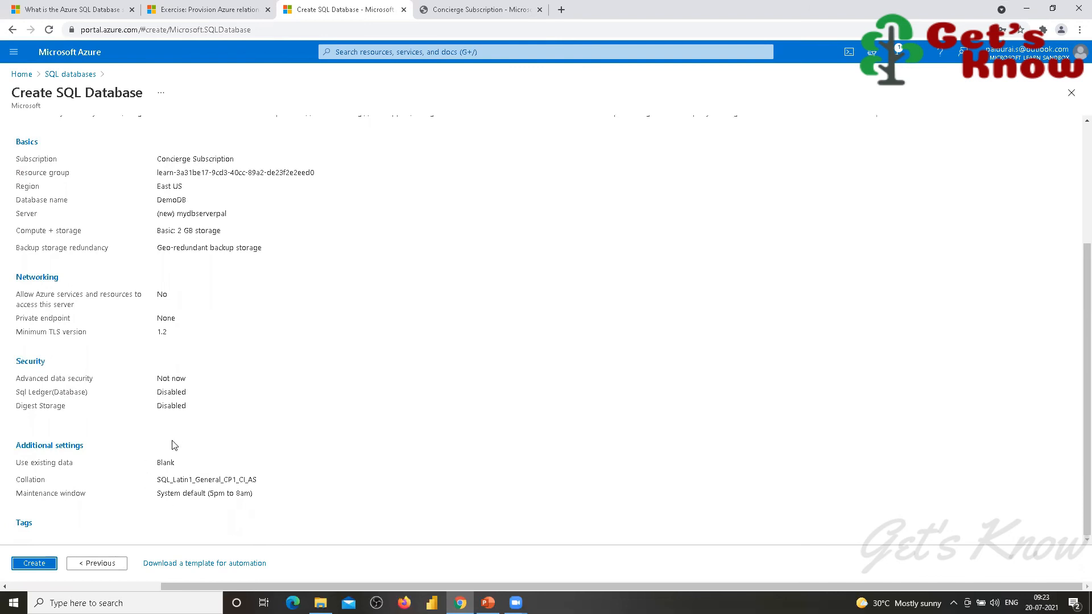
{"action": "scroll", "coordinate": [173, 446], "scroll_direction": "up", "scroll_amount": 3}
{"action": "scroll", "coordinate": [218, 239], "scroll_direction": "down", "scroll_amount": 3}
Step: Create the DemoDB database and refresh the deployment overview to follow its progress
{"action": "left_click", "coordinate": [33, 563]}
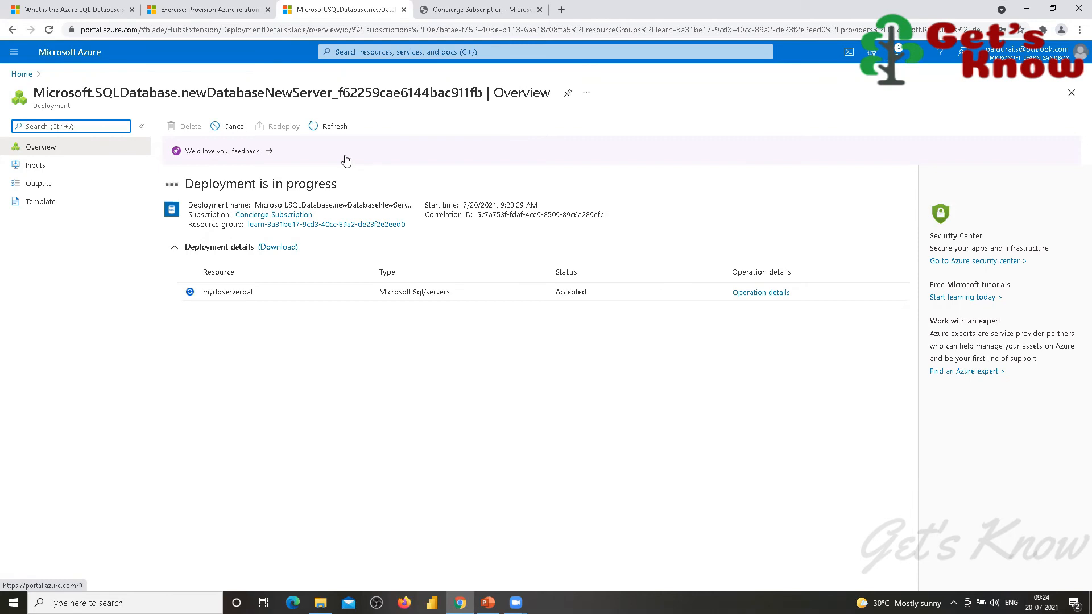
{"action": "left_click", "coordinate": [332, 129]}
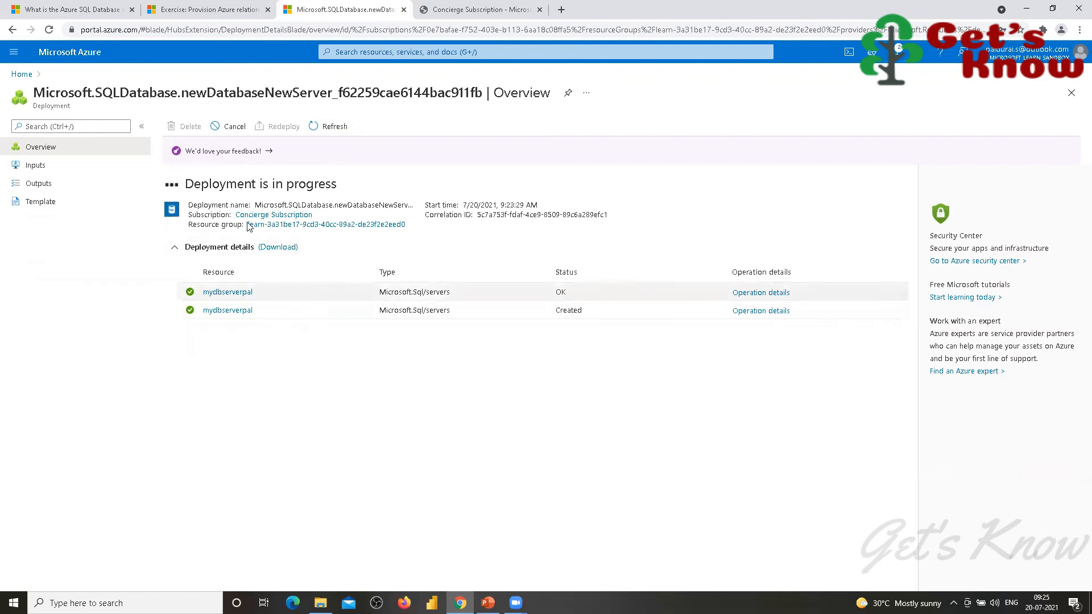
{"action": "left_click", "coordinate": [326, 128]}
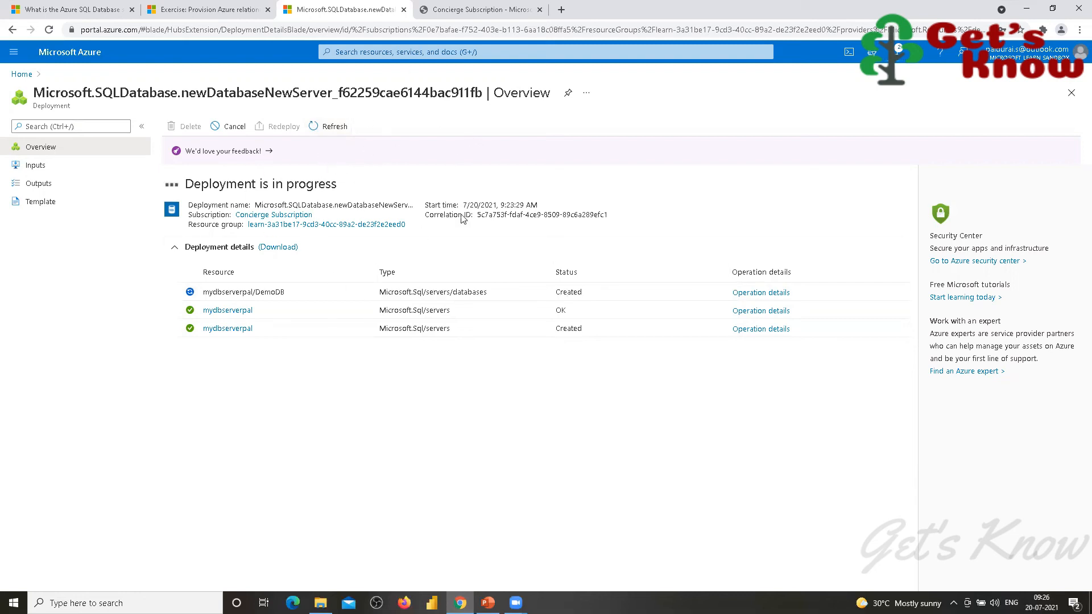
Step: Check the deployment notification and open the overview of the deployed DemoDB database
{"action": "left_click", "coordinate": [897, 51]}
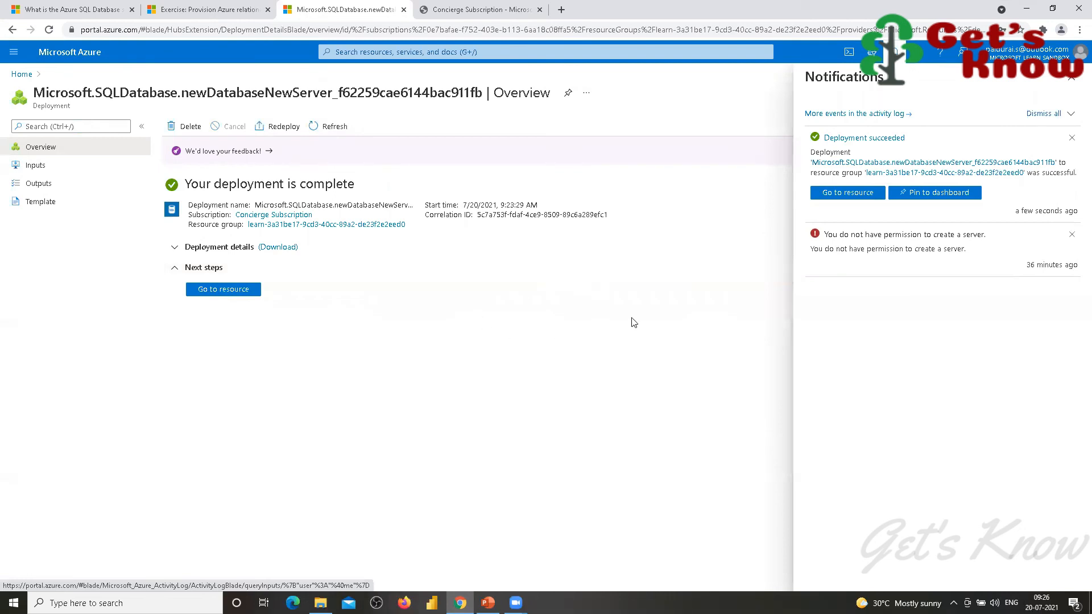
{"action": "left_click", "coordinate": [224, 294]}
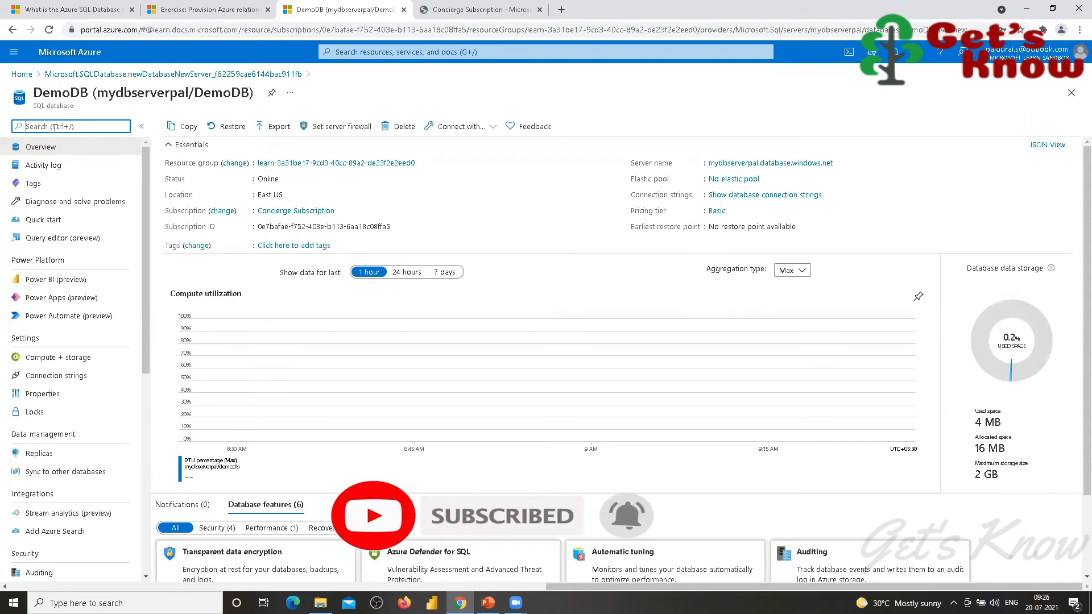
{"action": "left_click_drag", "start_coordinate": [36, 93], "coordinate": [86, 91]}
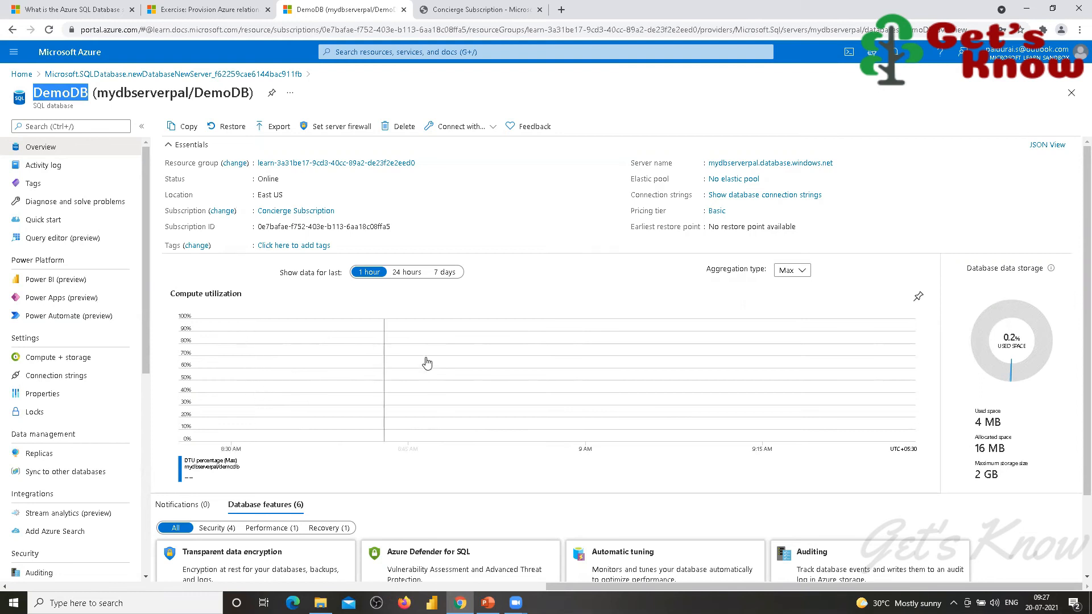
Step: Examine DemoDB's compute and storage settings and the available service tiers, then reopen the database overview from the deployment page
{"action": "left_click", "coordinate": [717, 212]}
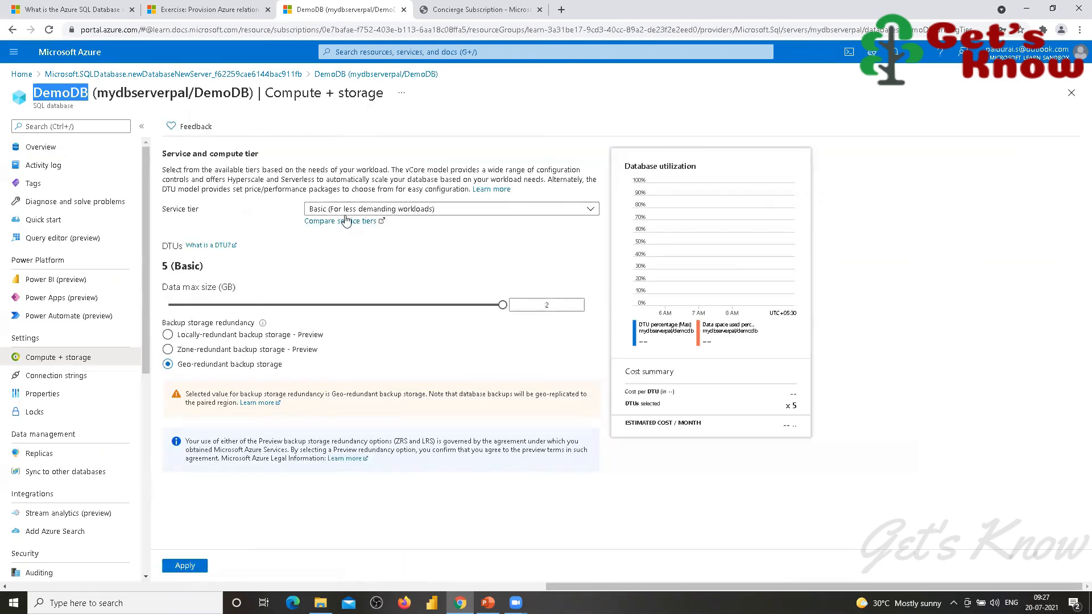
{"action": "left_click", "coordinate": [590, 210]}
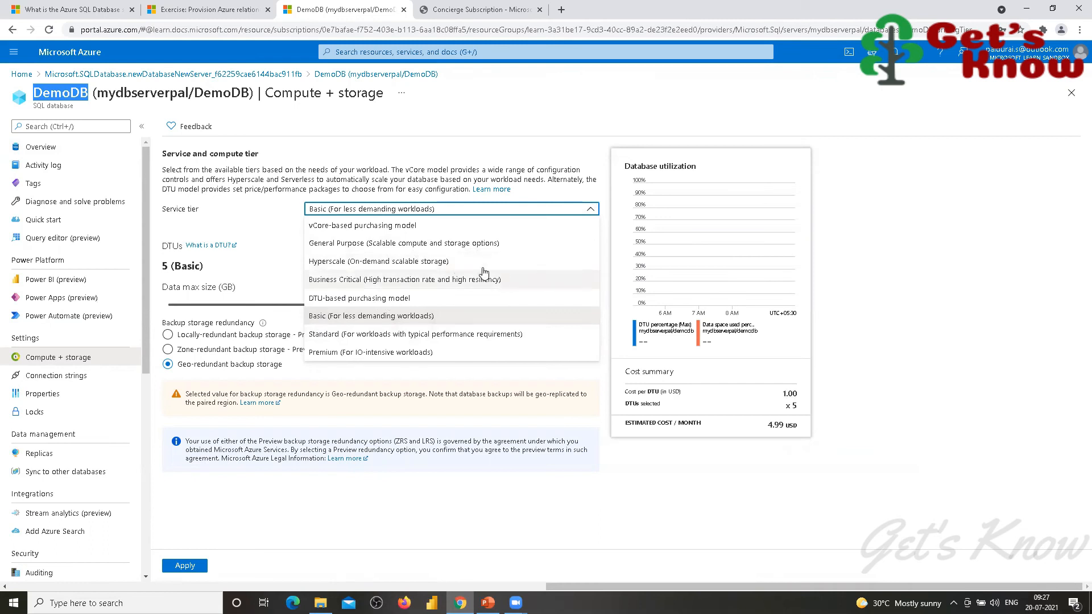
{"action": "left_click", "coordinate": [230, 211]}
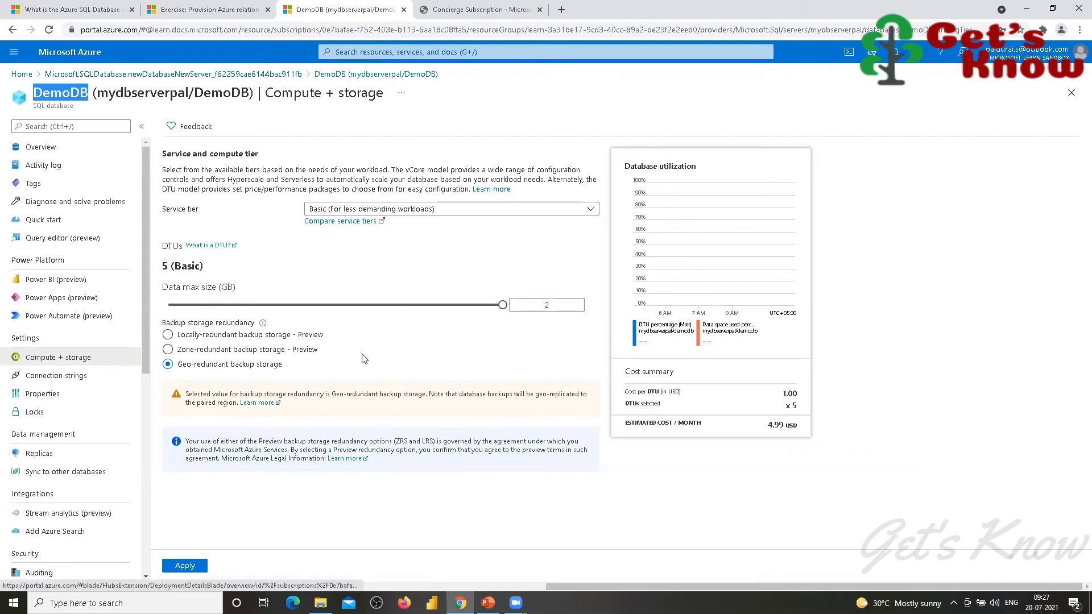
{"action": "left_click", "coordinate": [239, 77]}
{"action": "left_click", "coordinate": [600, 93]}
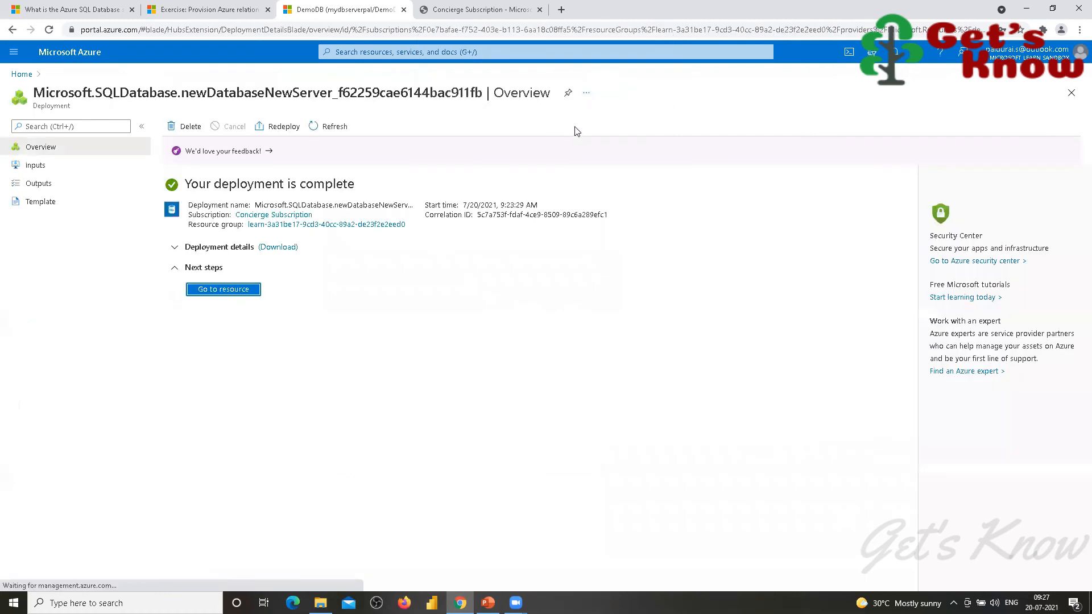
{"action": "left_click", "coordinate": [228, 290]}
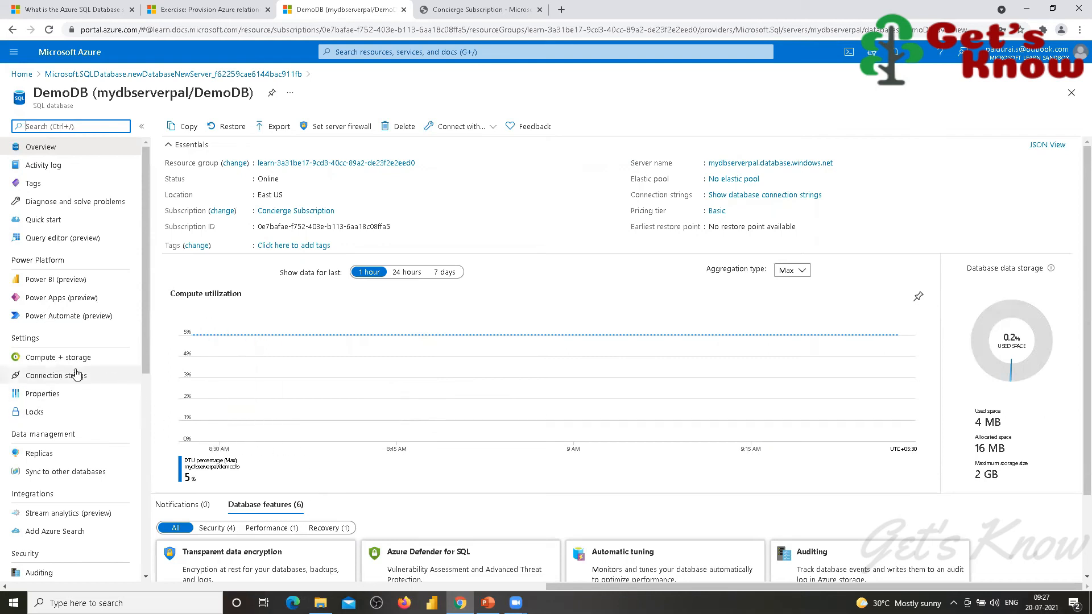
Step: Look through DemoDB's settings, the portal menu and database features, and search the database's resource menu for "elastic"
{"action": "scroll", "coordinate": [47, 271], "scroll_direction": "down", "scroll_amount": 5}
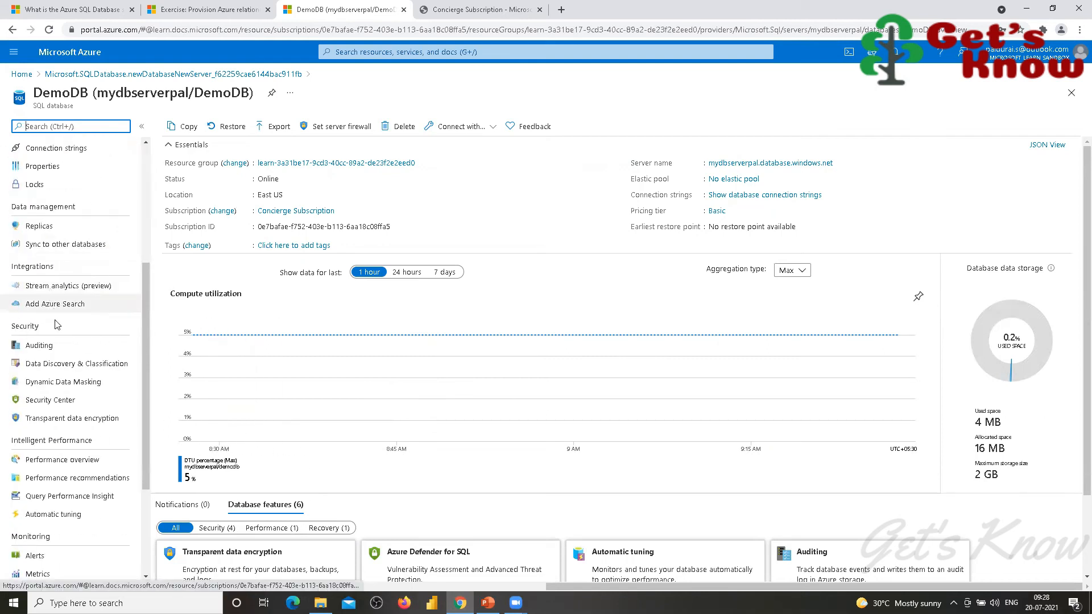
{"action": "scroll", "coordinate": [57, 387], "scroll_direction": "up", "scroll_amount": 5}
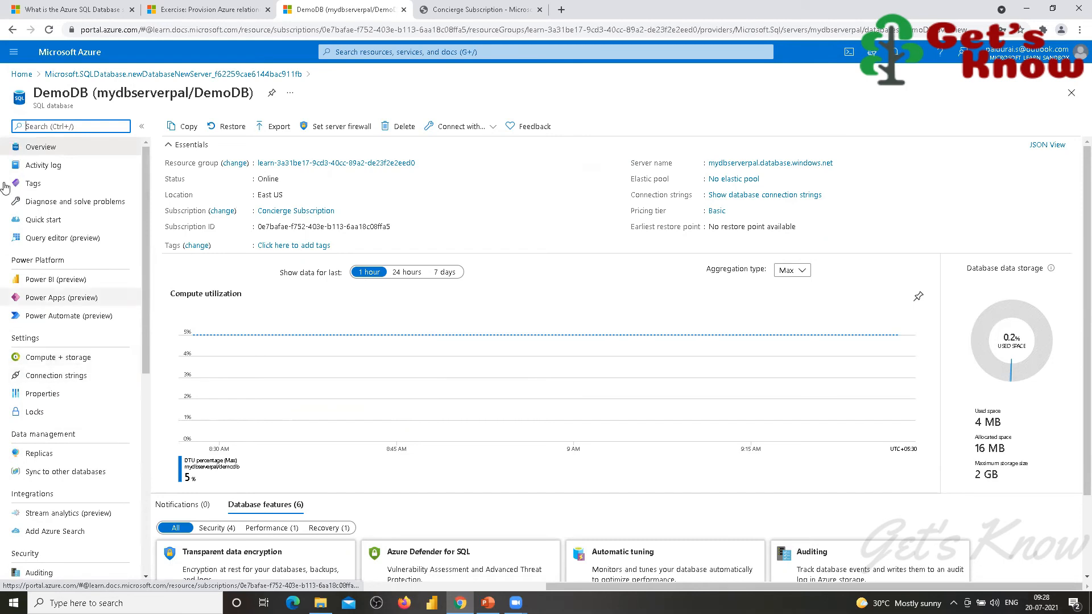
{"action": "left_click", "coordinate": [13, 53]}
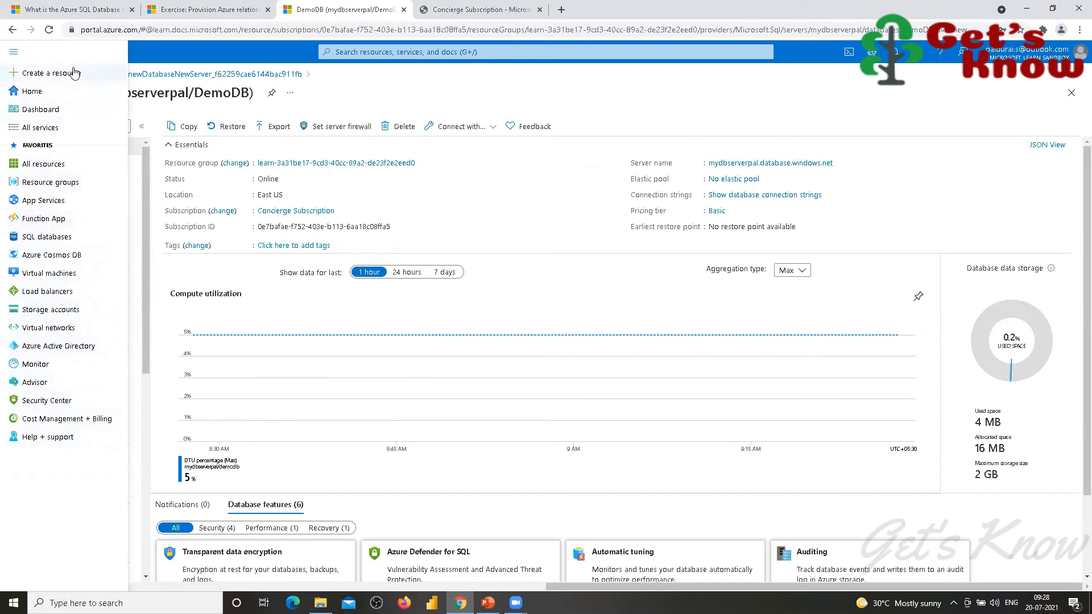
{"action": "left_click", "coordinate": [418, 78]}
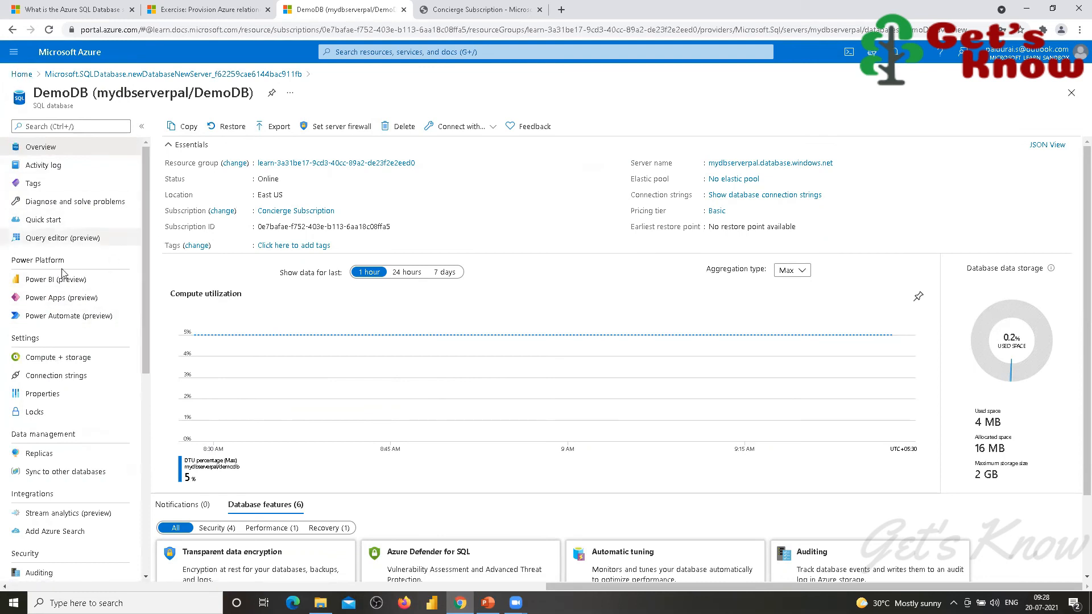
{"action": "scroll", "coordinate": [305, 376], "scroll_direction": "down", "scroll_amount": 2}
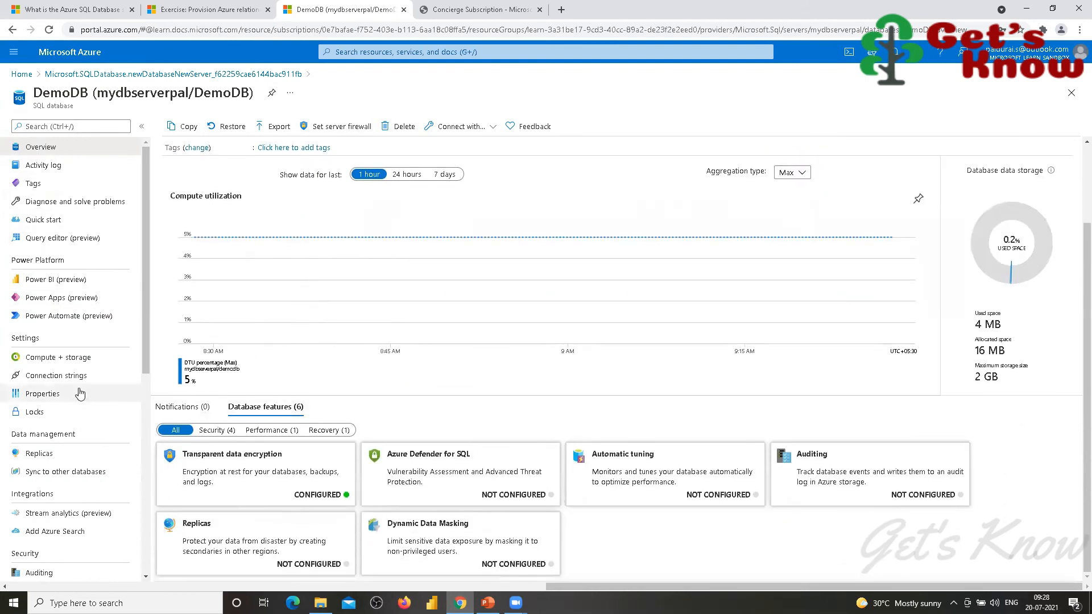
{"action": "scroll", "coordinate": [81, 391], "scroll_direction": "down", "scroll_amount": 2}
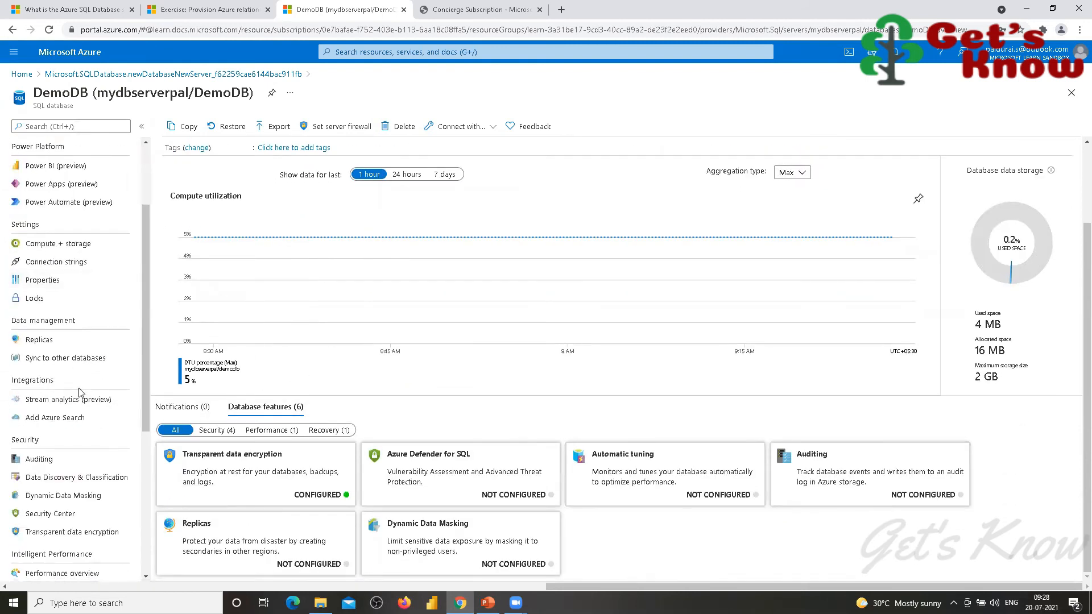
{"action": "scroll", "coordinate": [80, 392], "scroll_direction": "up", "scroll_amount": 2}
{"action": "left_click", "coordinate": [80, 126]}
{"action": "type", "text": "elastic"}
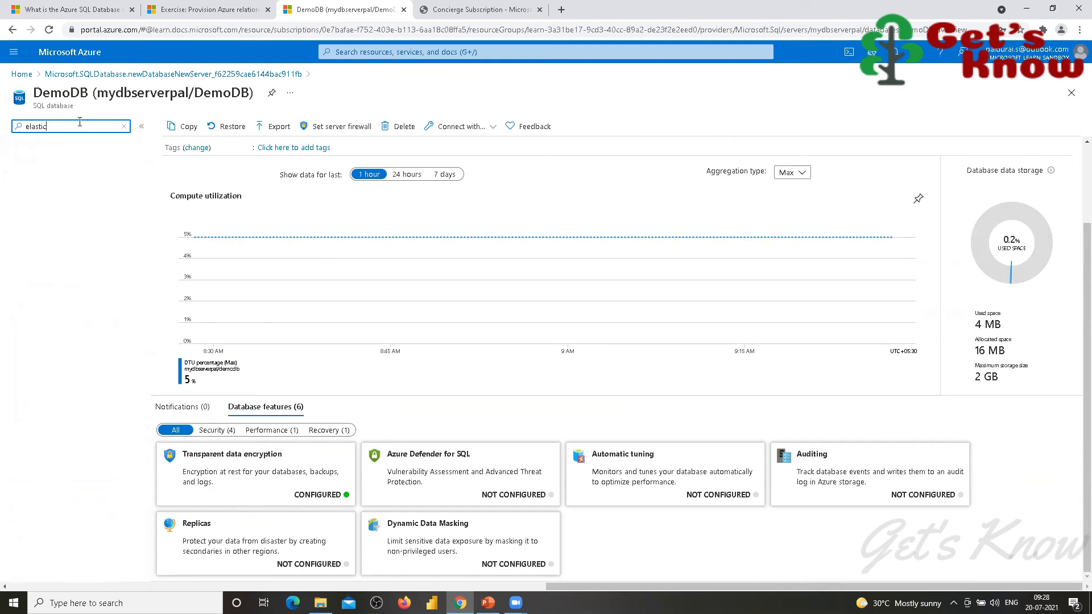
{"action": "left_click", "coordinate": [124, 126]}
Step: From the portal home page, start creating a resource and search the marketplace for "elastic pool"
{"action": "left_click", "coordinate": [22, 74]}
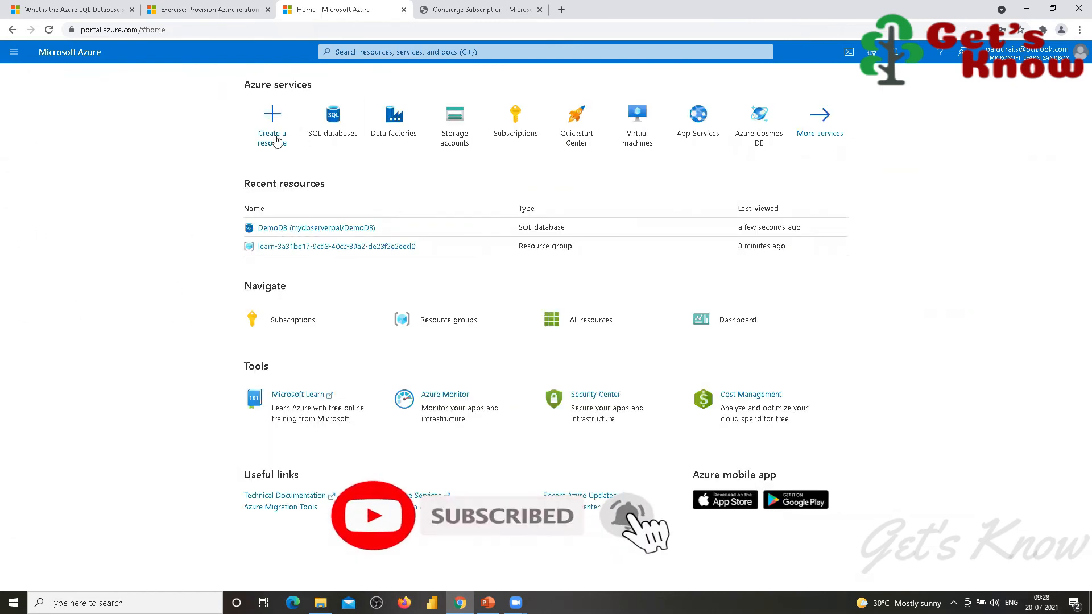
{"action": "left_click", "coordinate": [269, 118]}
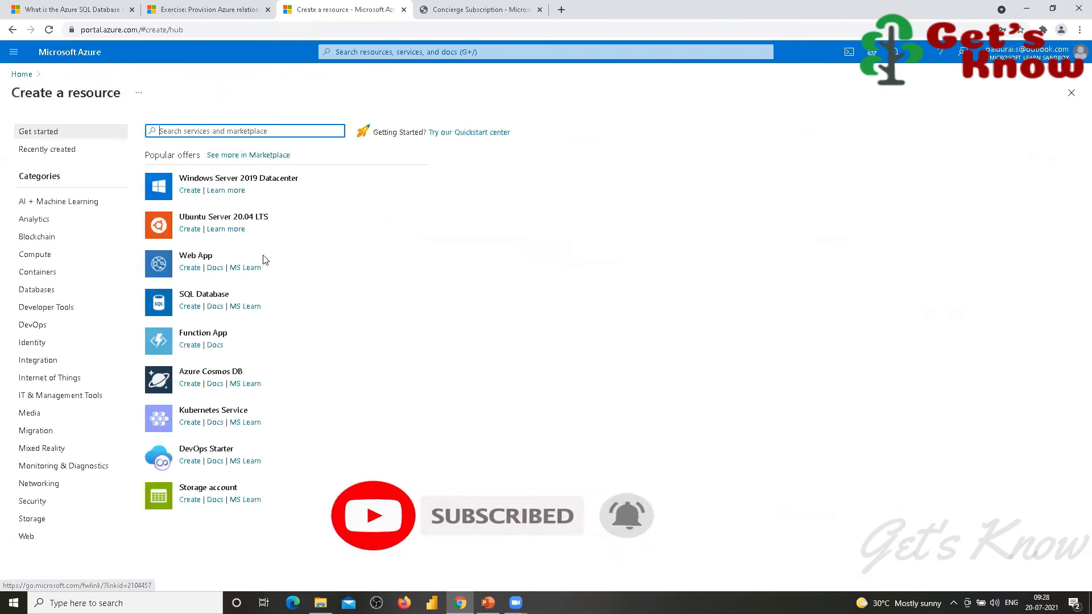
{"action": "left_click", "coordinate": [193, 126]}
{"action": "type", "text": "elastic pool"}
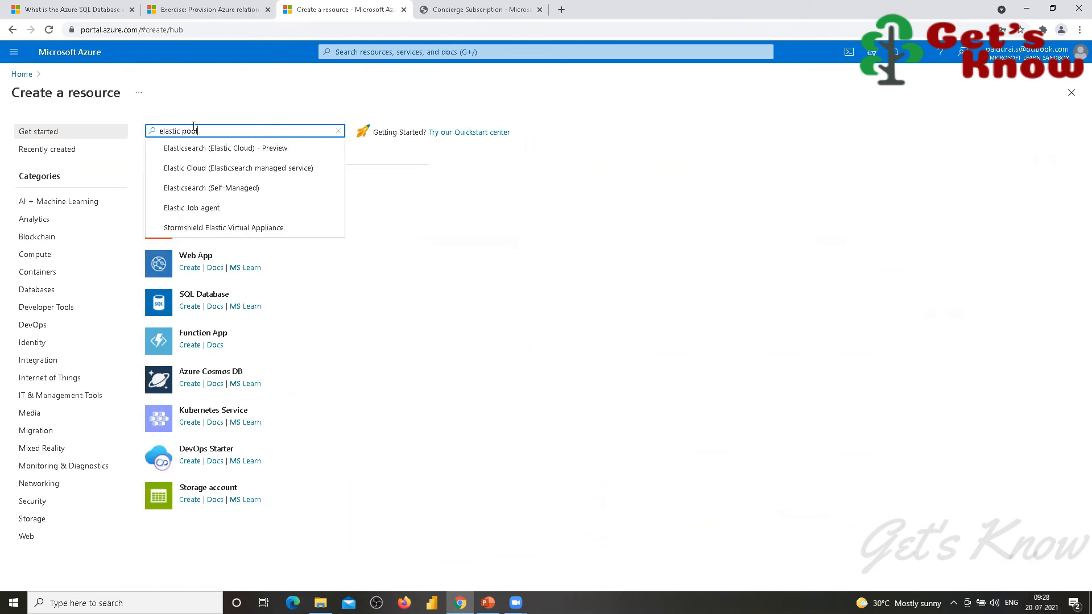
{"action": "key", "text": "Return"}
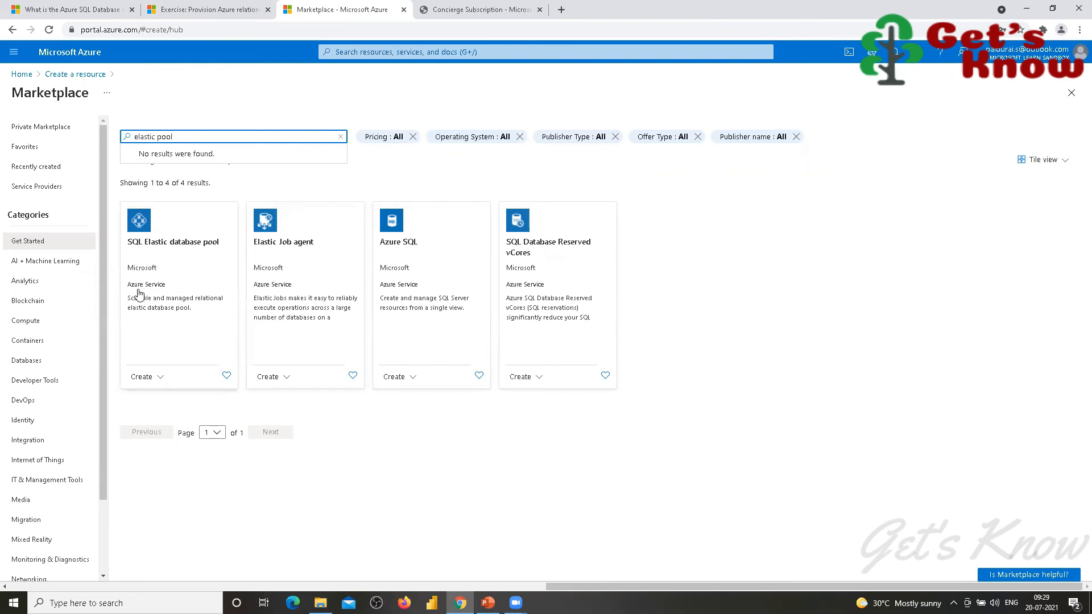
Step: Return to the DemoDB database from the recent resources and look through its full list of settings
{"action": "left_click", "coordinate": [22, 75]}
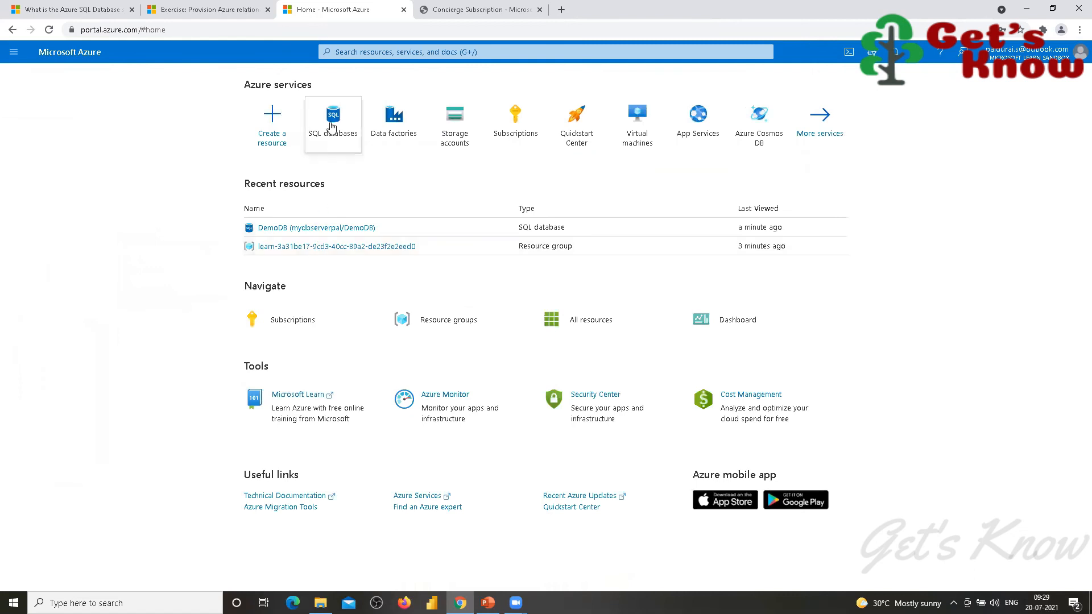
{"action": "left_click", "coordinate": [279, 230]}
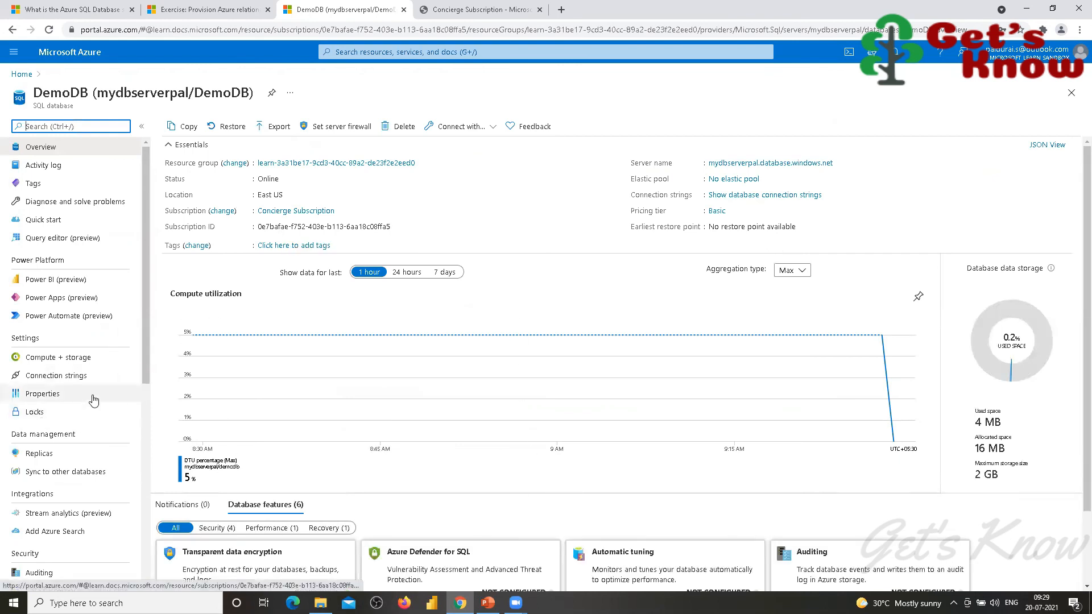
{"action": "scroll", "coordinate": [93, 401], "scroll_direction": "down", "scroll_amount": 3}
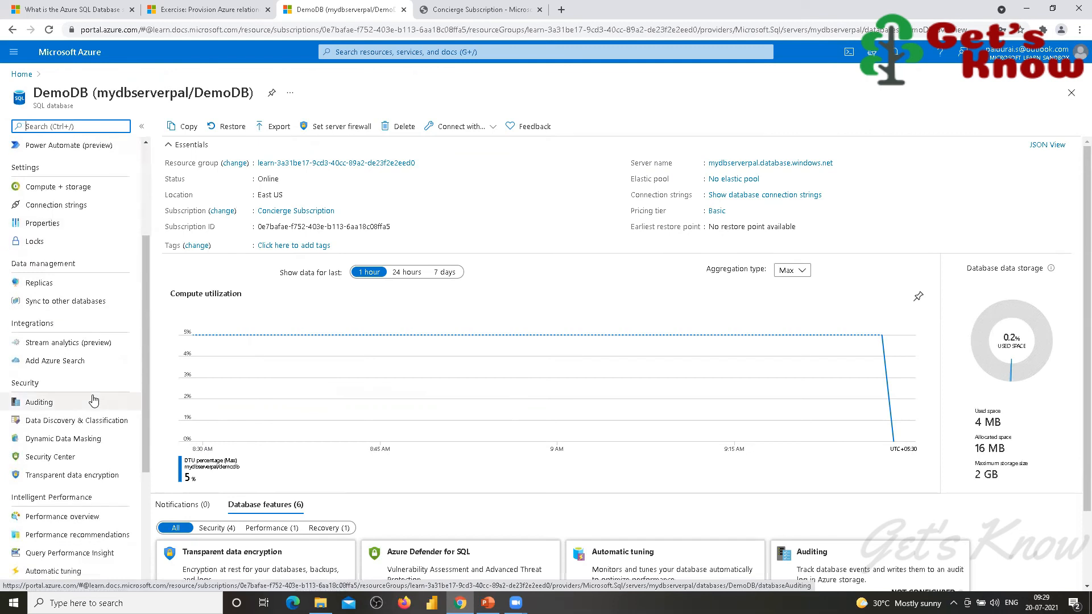
{"action": "scroll", "coordinate": [94, 401], "scroll_direction": "down", "scroll_amount": 4}
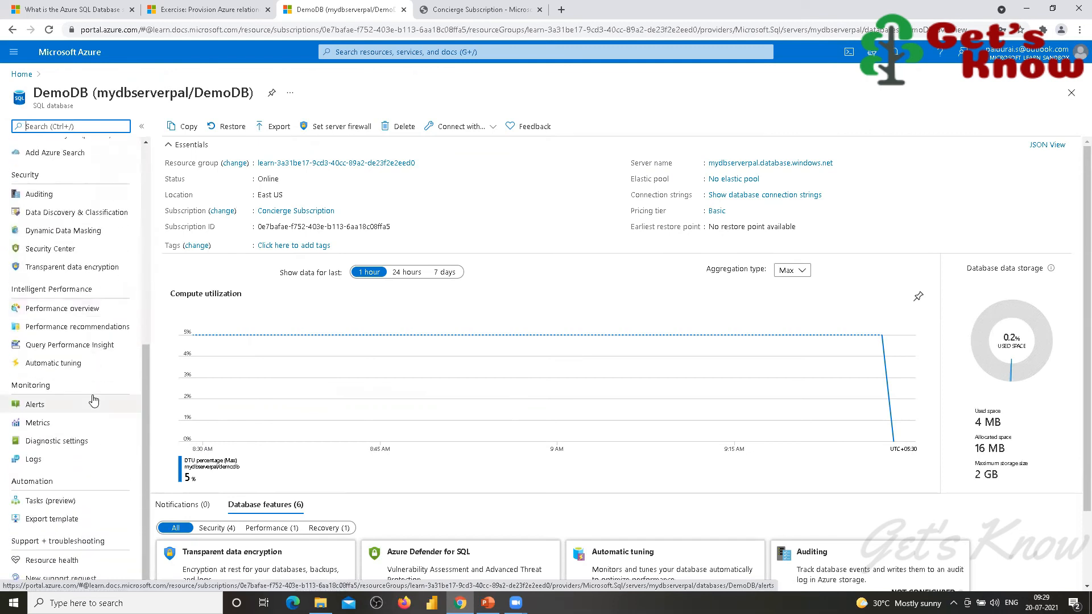
{"action": "scroll", "coordinate": [94, 401], "scroll_direction": "up", "scroll_amount": 4}
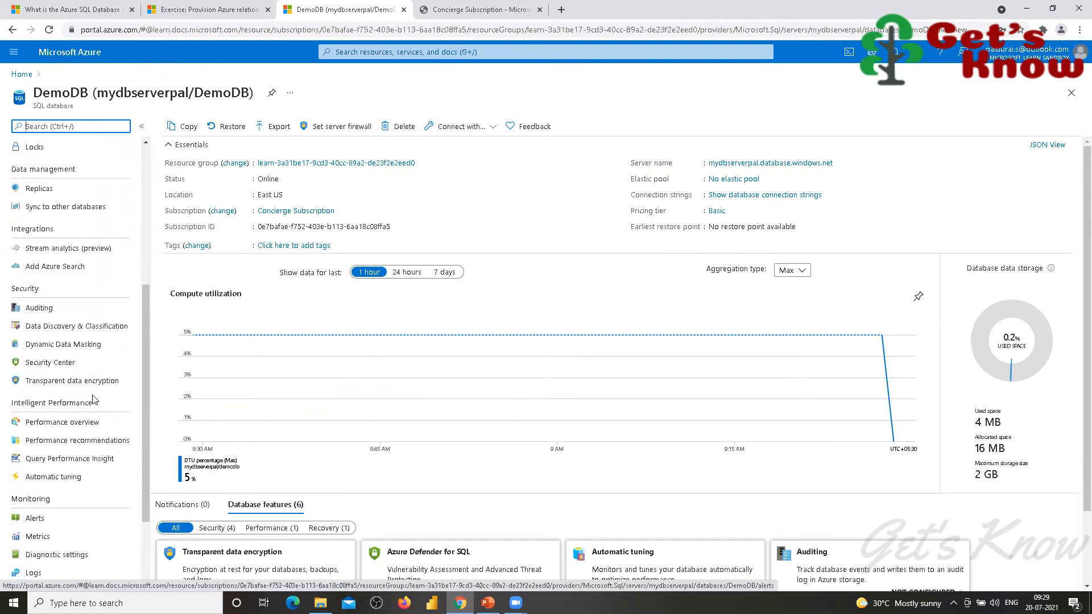
{"action": "scroll", "coordinate": [93, 400], "scroll_direction": "up", "scroll_amount": 3}
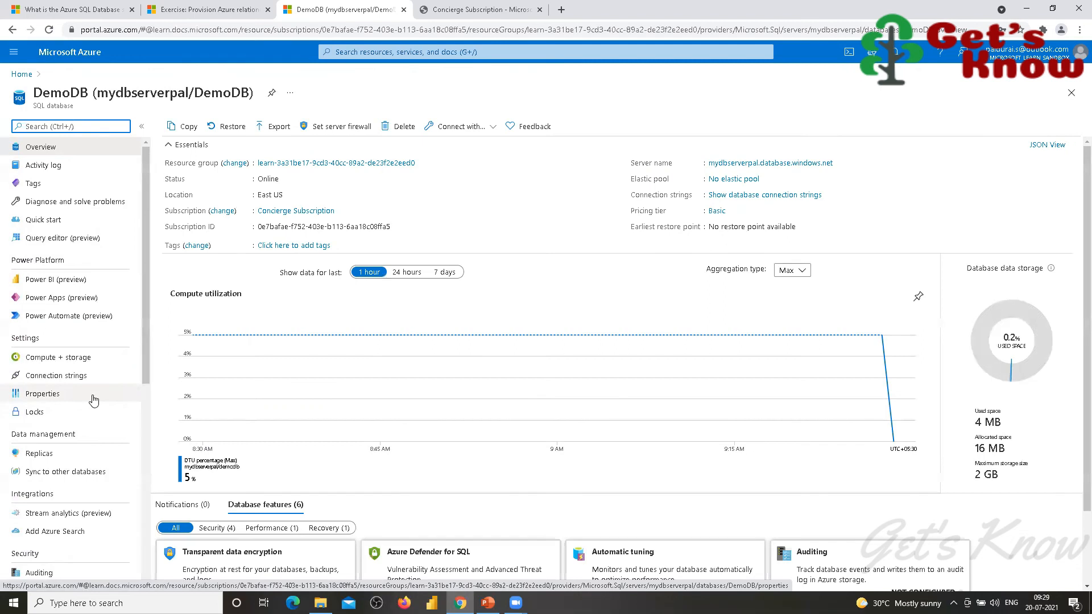
Step: Open the mydbserverpal server from DemoDB and examine its SQL elastic pools page for a way to add a pool
{"action": "left_click", "coordinate": [745, 164]}
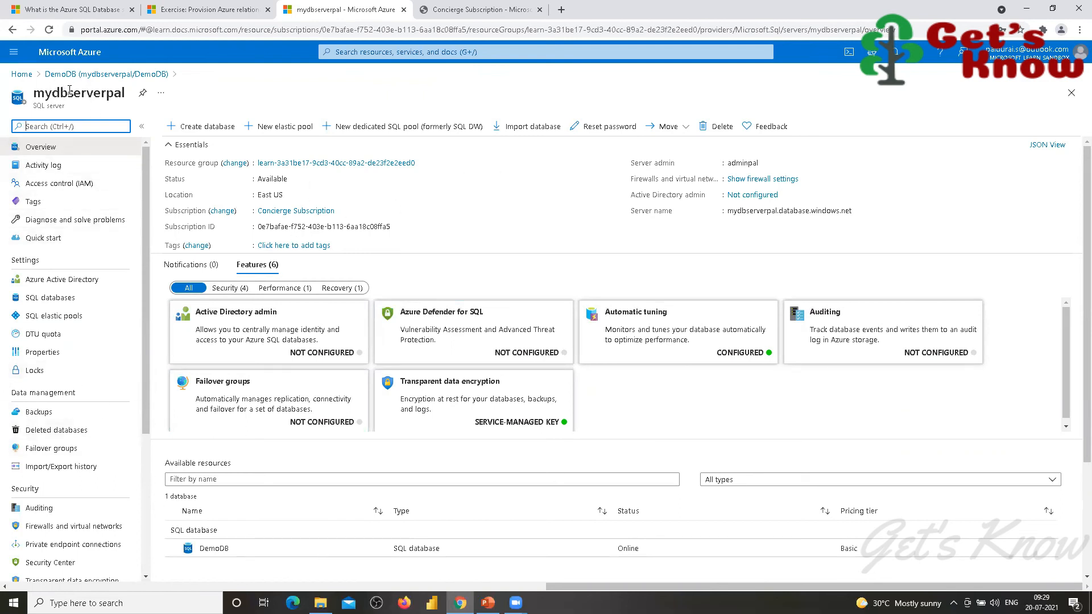
{"action": "left_click", "coordinate": [52, 322]}
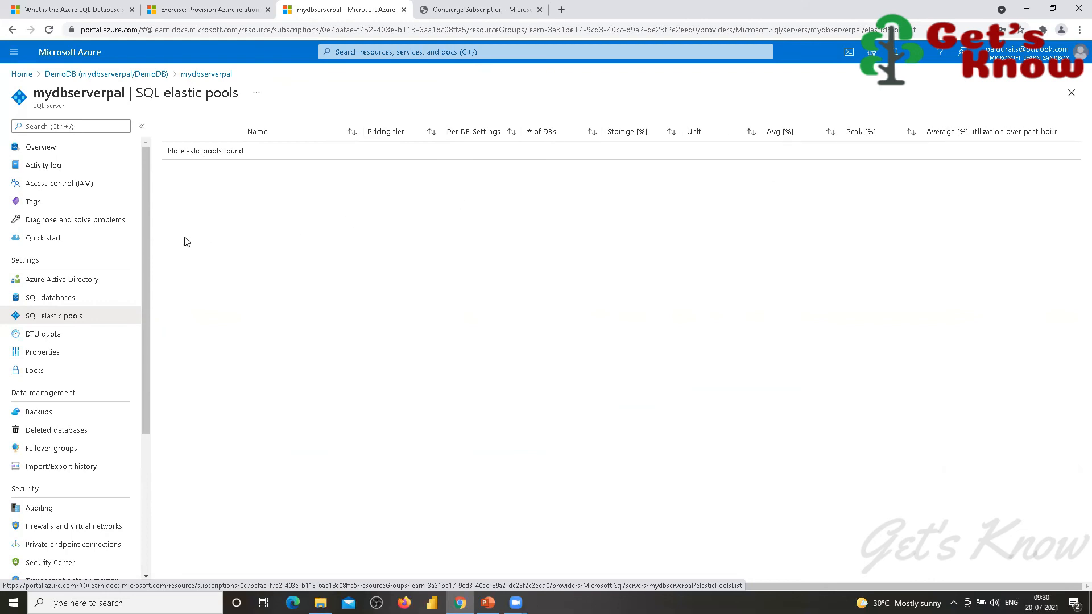
{"action": "left_click", "coordinate": [67, 299]}
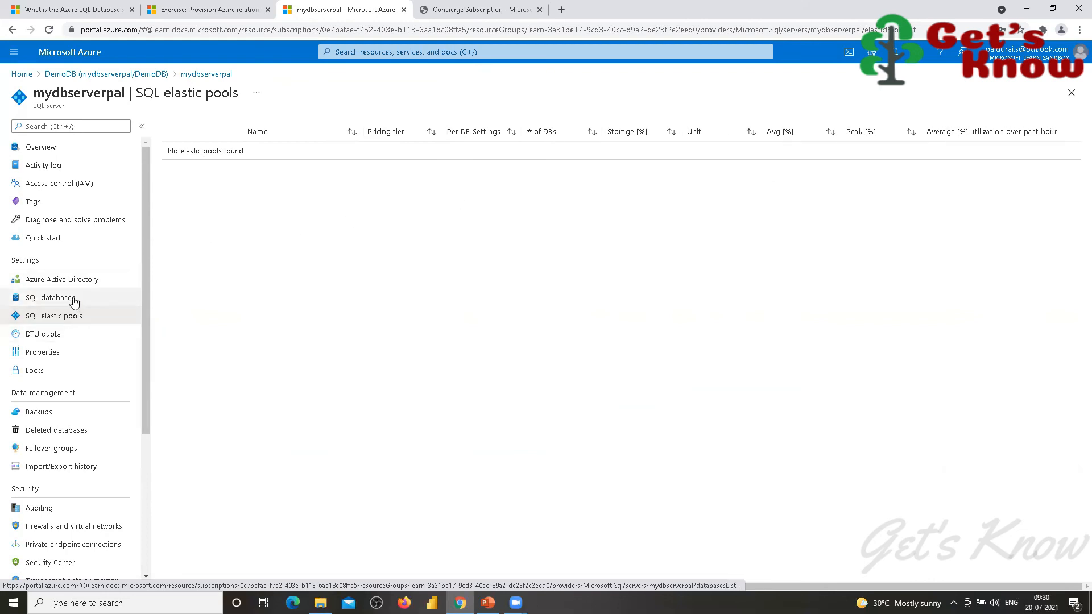
{"action": "left_click", "coordinate": [50, 318]}
{"action": "right_click", "coordinate": [51, 319]}
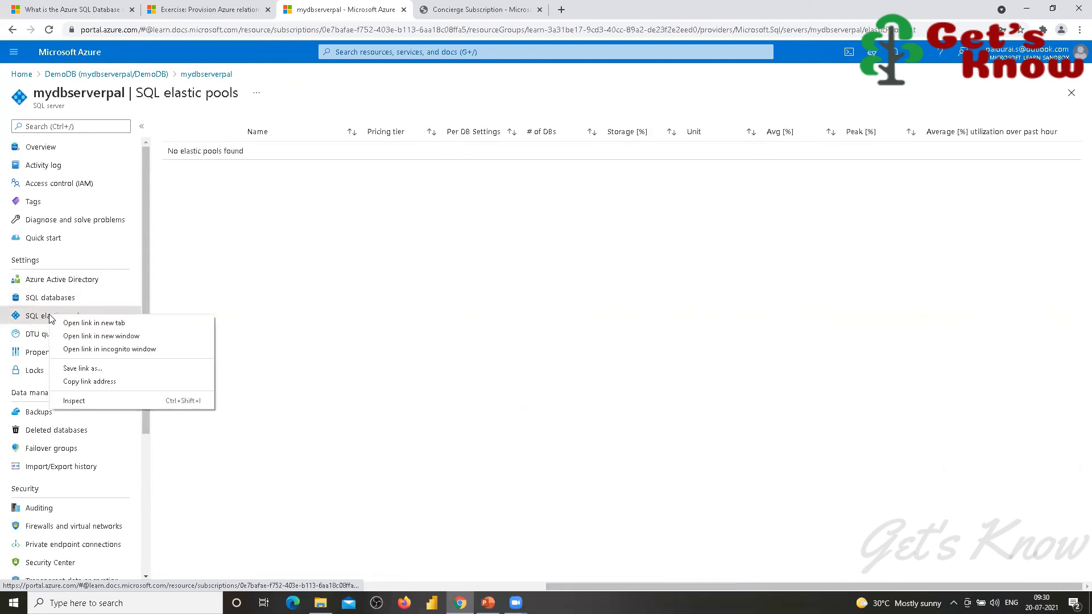
{"action": "left_click", "coordinate": [43, 316]}
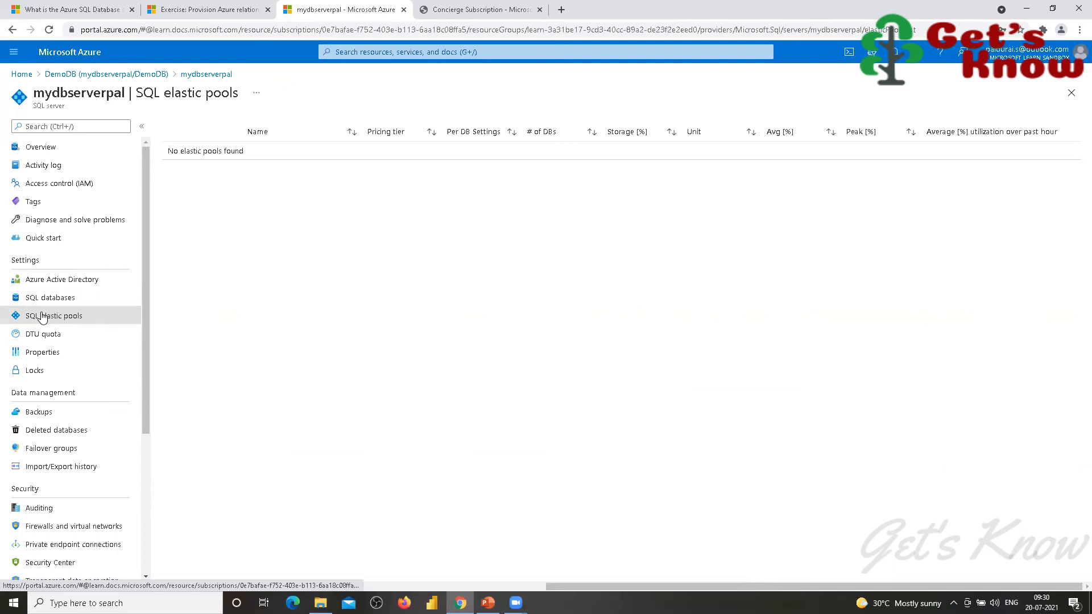
{"action": "left_click", "coordinate": [255, 96]}
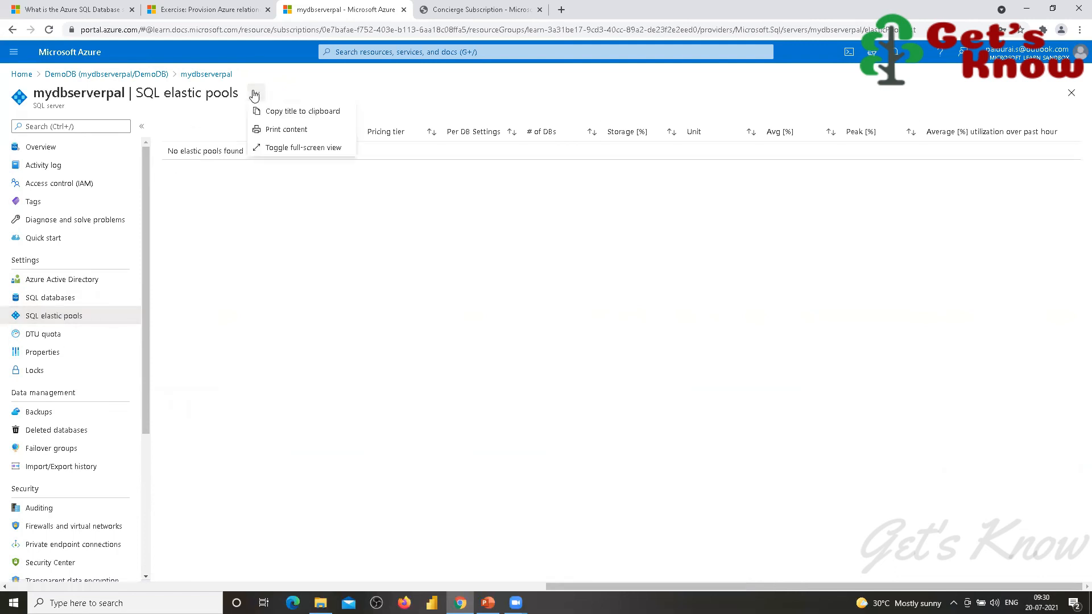
{"action": "left_click", "coordinate": [50, 318]}
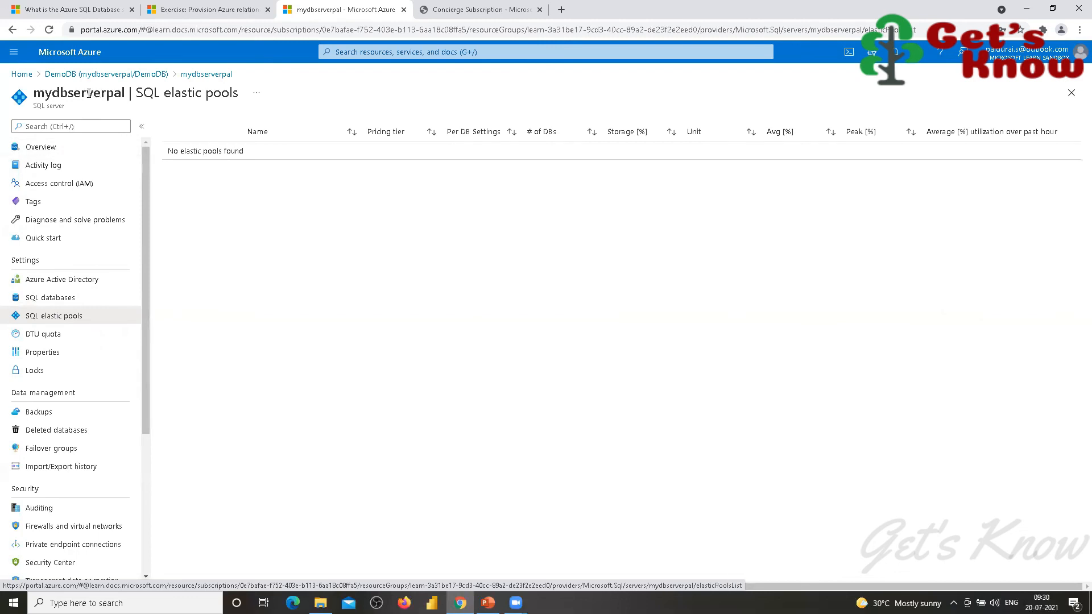
Step: Return to DemoDB, follow its elastic pool link to the mydbserverpal server, and open the creation form for a new elastic pool
{"action": "left_click", "coordinate": [121, 75]}
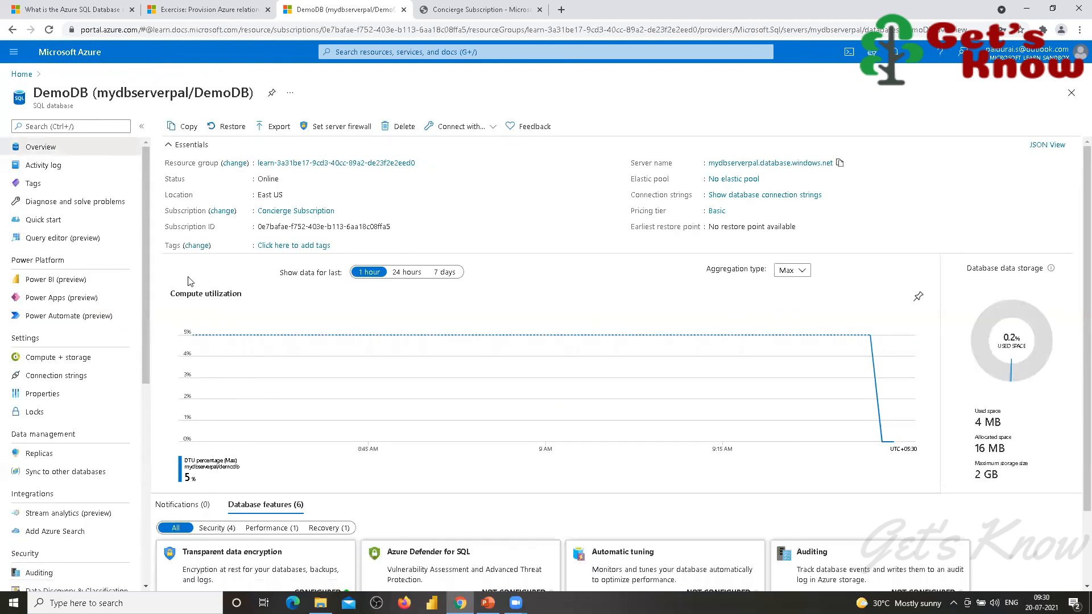
{"action": "left_click", "coordinate": [734, 179]}
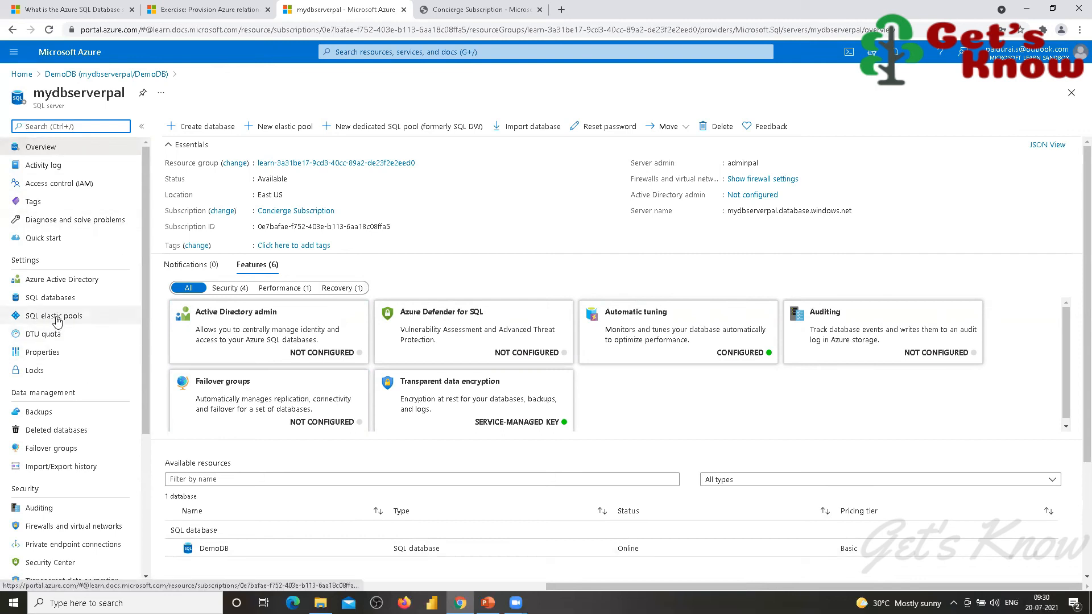
{"action": "left_click", "coordinate": [294, 133]}
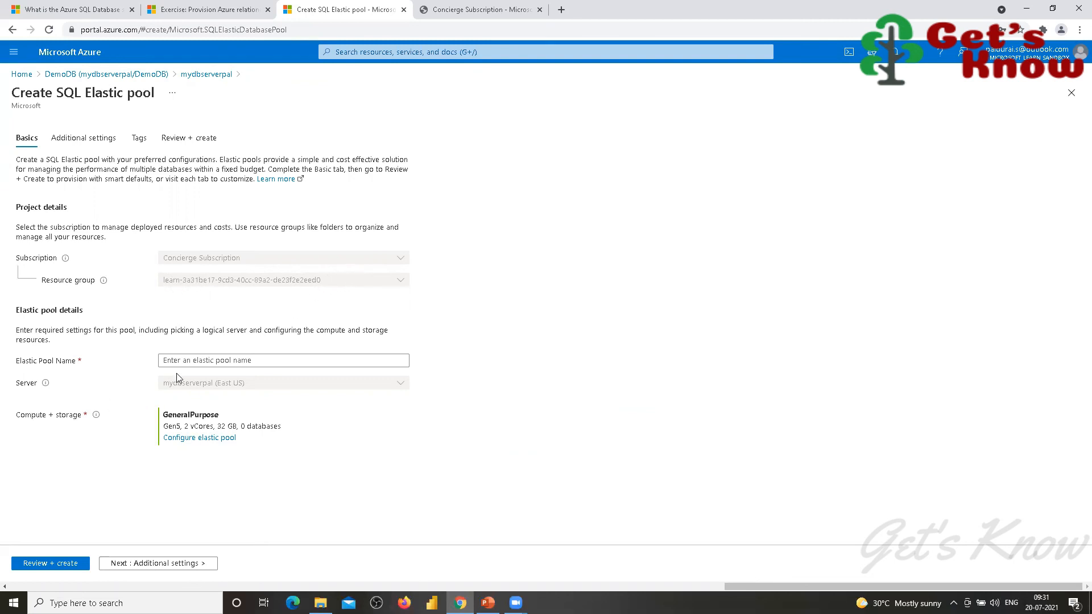
Step: Name the new elastic pool MyElasticPool, review its default General Purpose configuration, and deploy it on the mydbserverpal server
{"action": "left_click", "coordinate": [266, 361]}
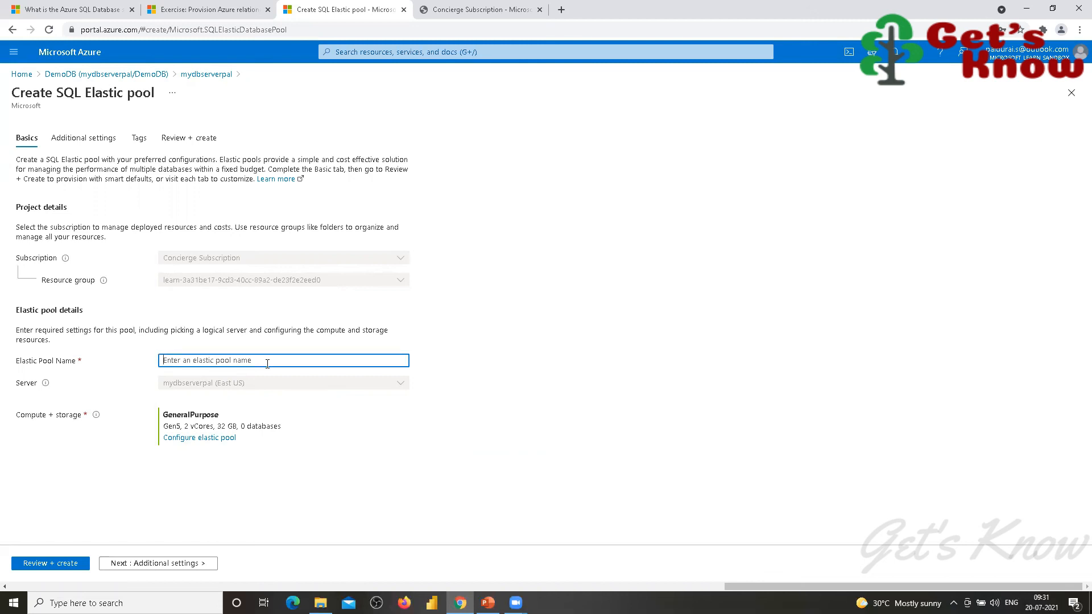
{"action": "type", "text": "MyElasticPool"}
{"action": "key", "text": "Tab"}
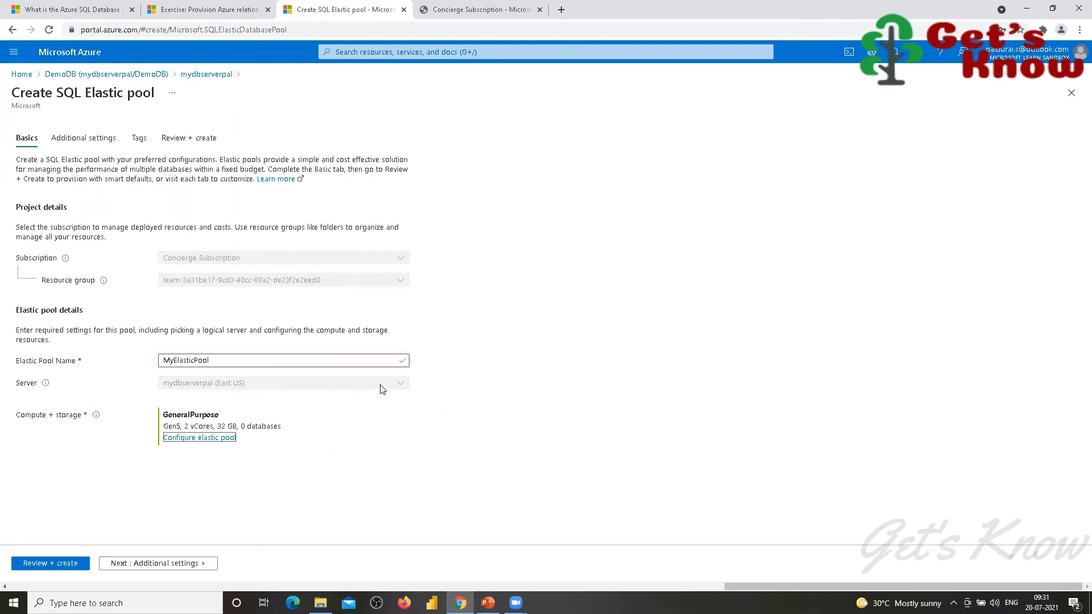
{"action": "left_click", "coordinate": [401, 385]}
{"action": "left_click", "coordinate": [50, 564]}
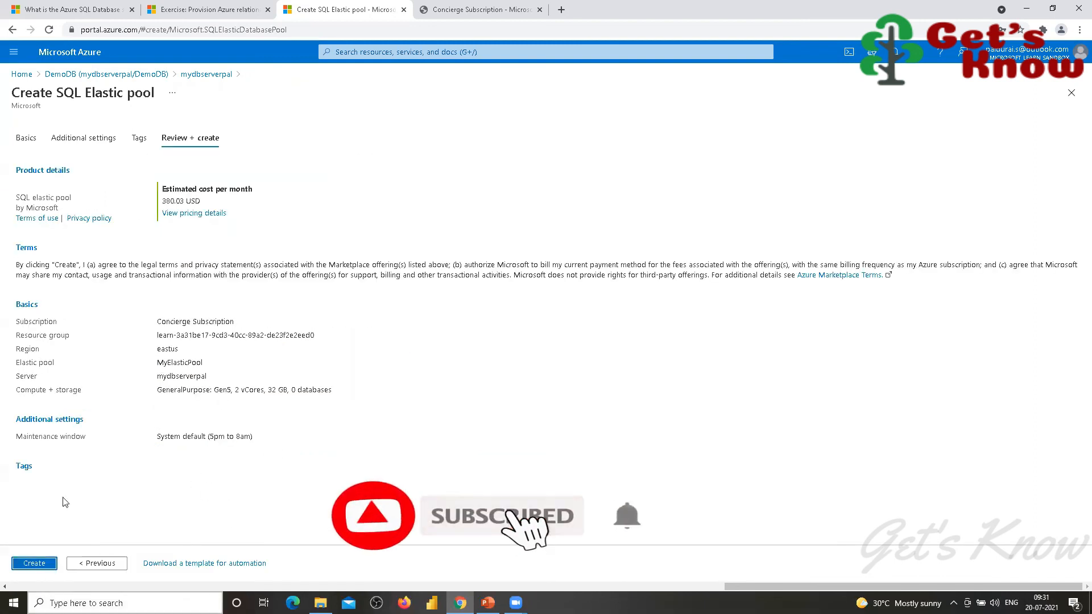
{"action": "left_click", "coordinate": [35, 564]}
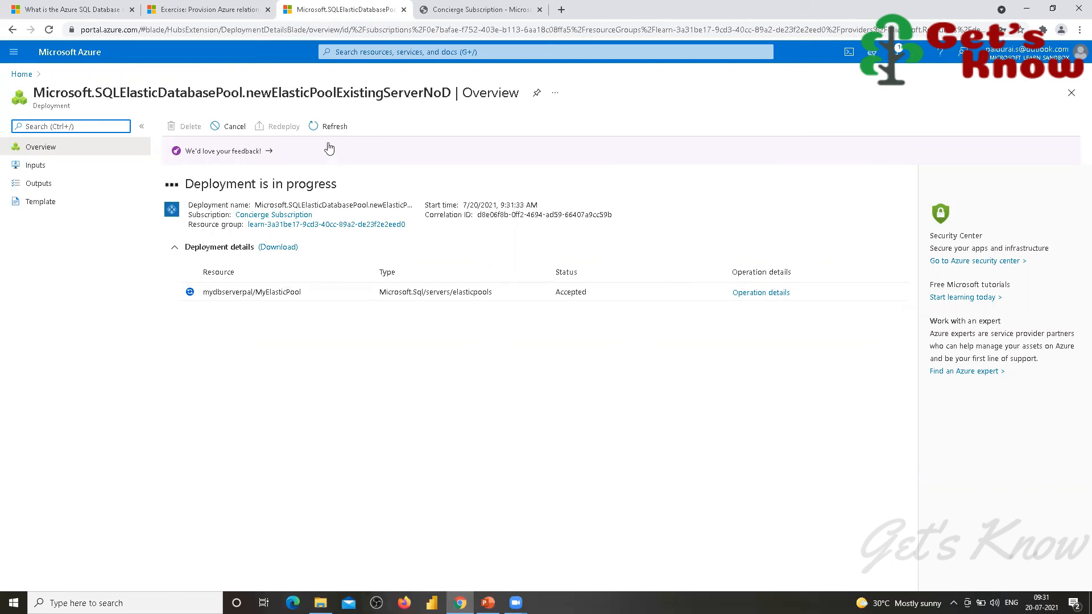
Step: Refresh the elastic pool deployment's status, open the deployed MyElasticPool resource, and look over its overview
{"action": "left_click", "coordinate": [314, 130]}
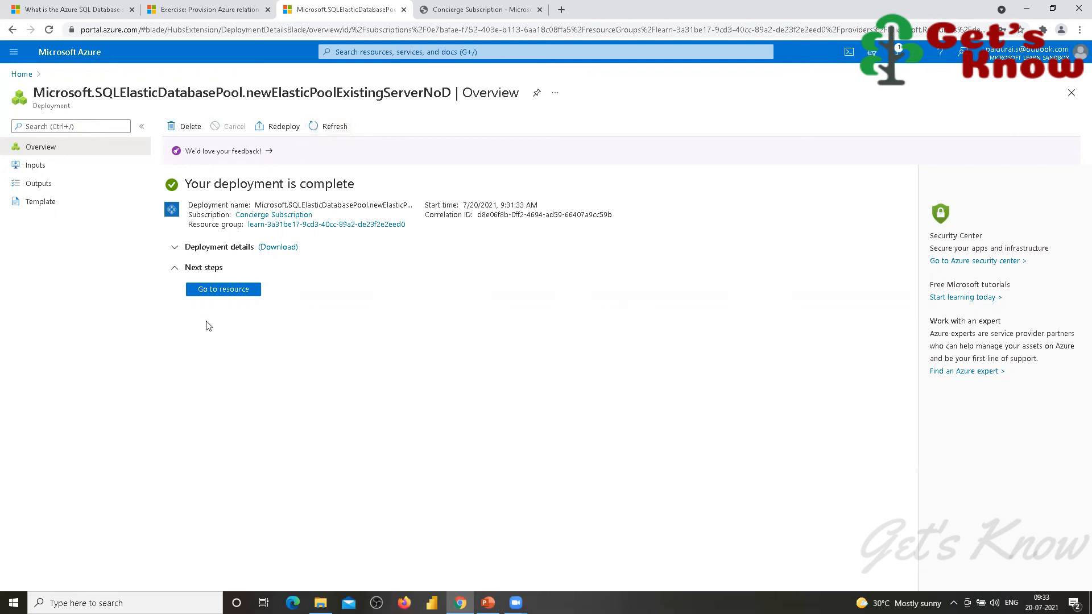
{"action": "left_click", "coordinate": [219, 295]}
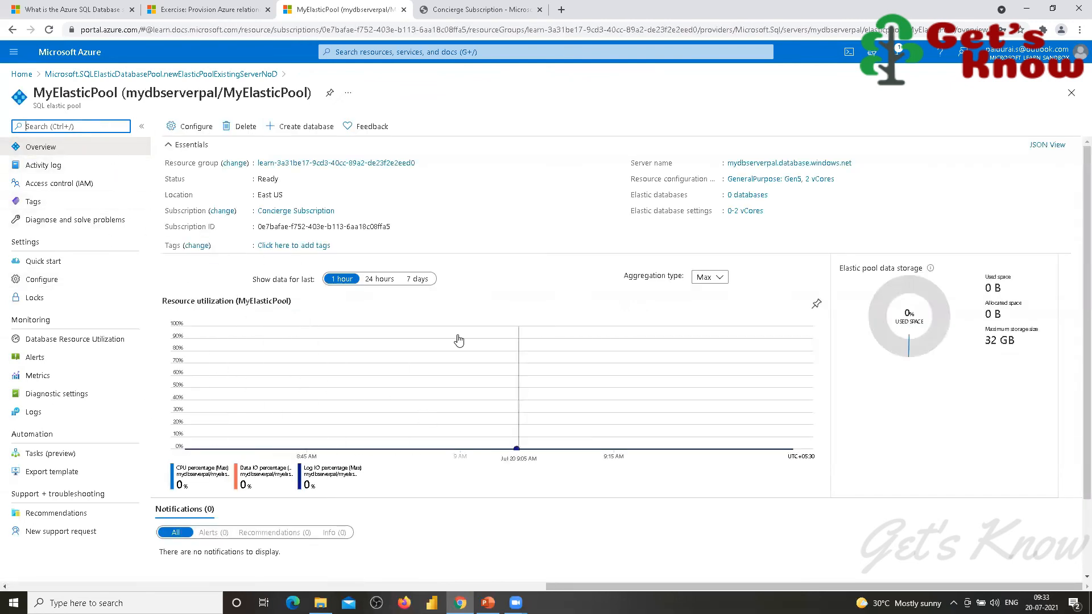
{"action": "scroll", "coordinate": [452, 385], "scroll_direction": "down", "scroll_amount": 2}
{"action": "scroll", "coordinate": [452, 385], "scroll_direction": "up", "scroll_amount": 2}
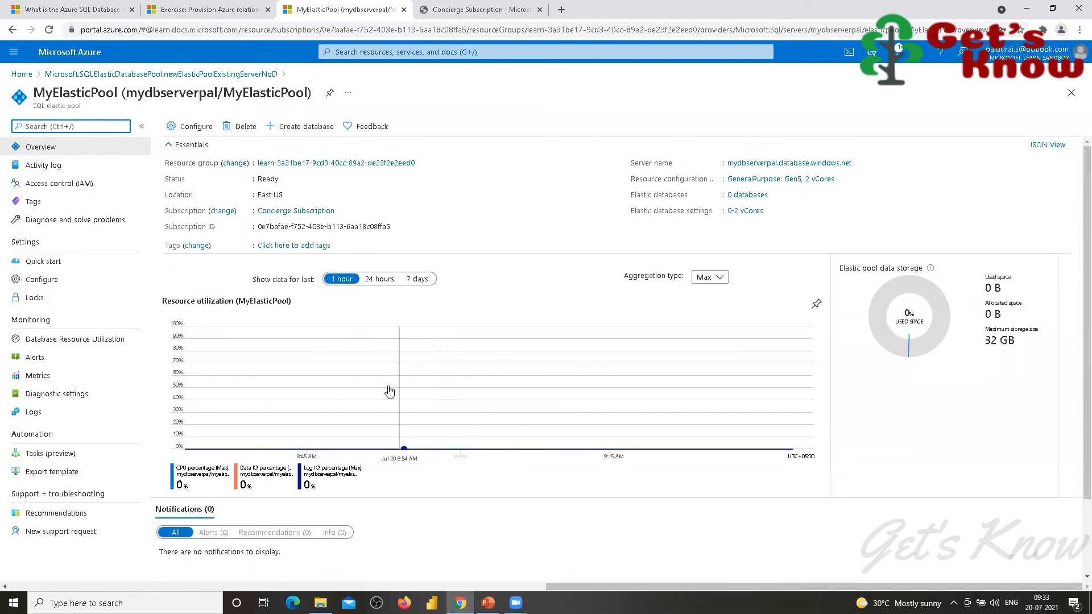
{"action": "left_click", "coordinate": [302, 132]}
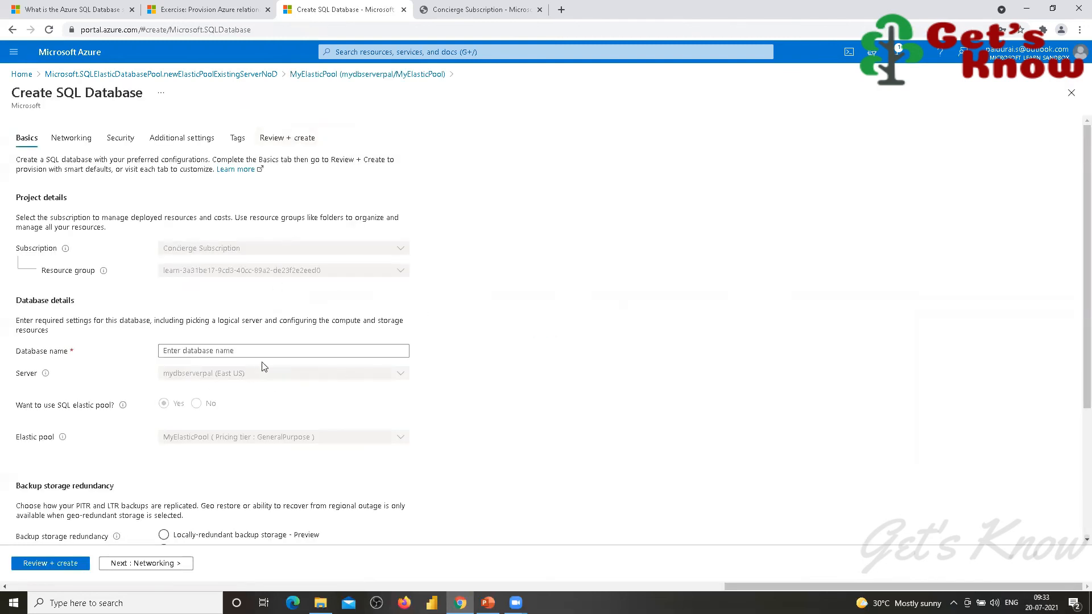
{"action": "left_click", "coordinate": [252, 350]}
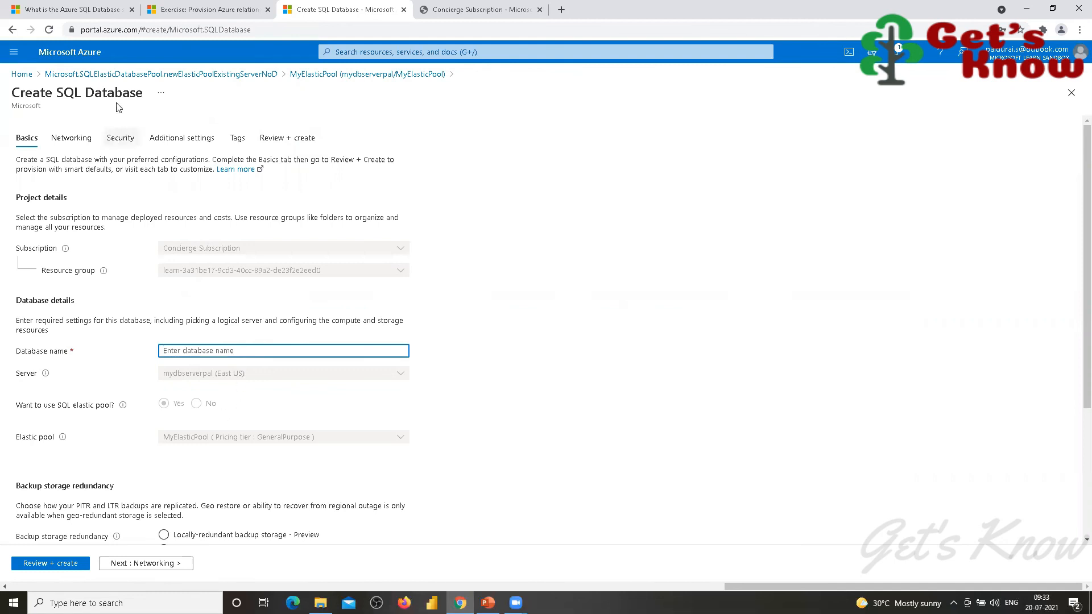
{"action": "left_click", "coordinate": [116, 77]}
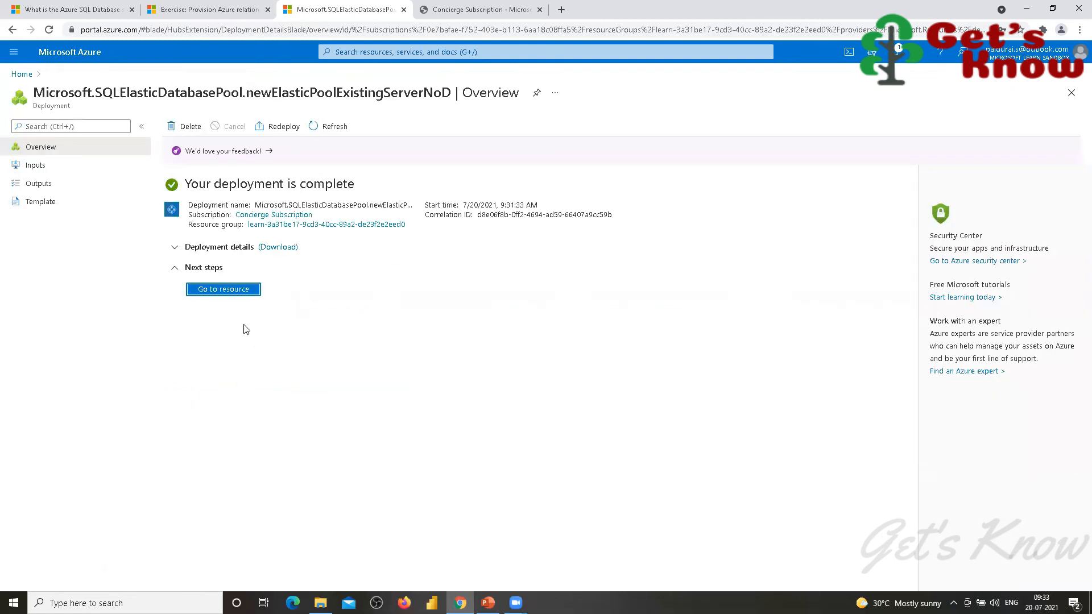
{"action": "left_click", "coordinate": [215, 291]}
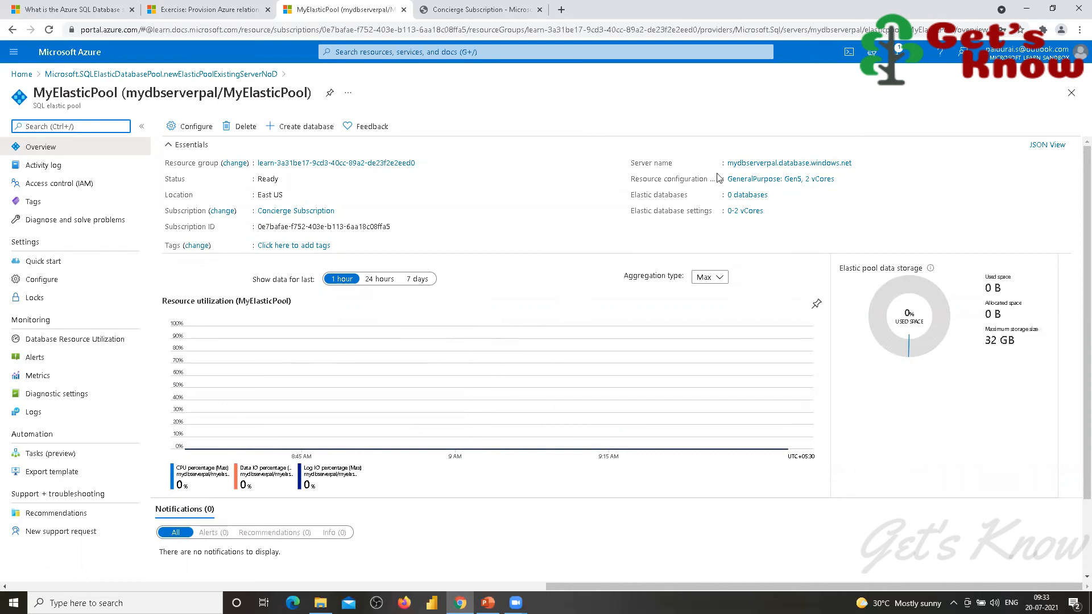
Step: Open the mydbserverpal server from the pool, examine its available resources, and return to the MyElasticPool overview
{"action": "left_click", "coordinate": [756, 163]}
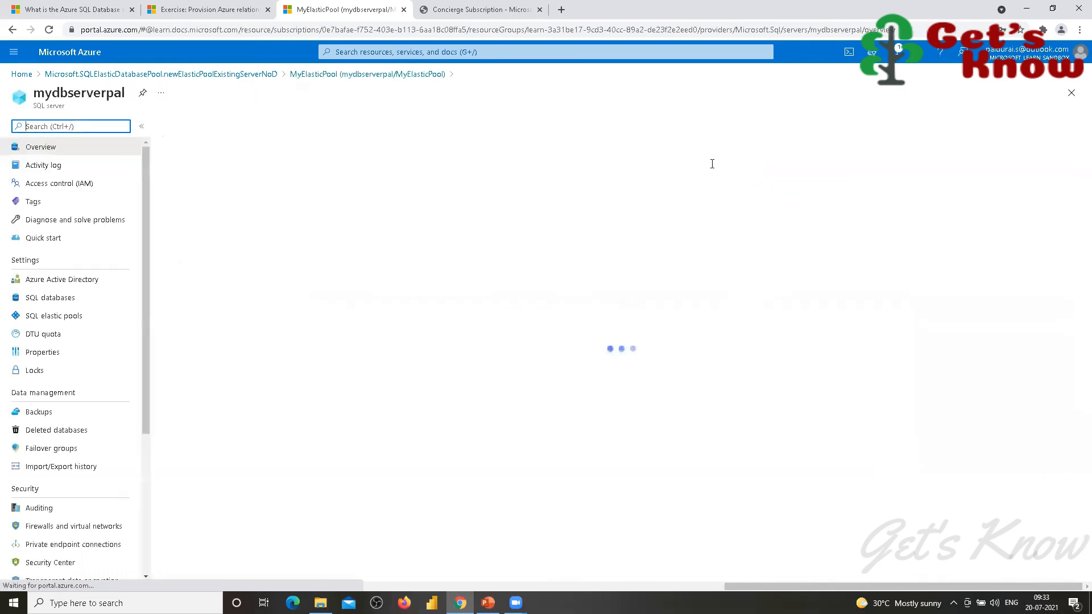
{"action": "scroll", "coordinate": [313, 470], "scroll_direction": "down", "scroll_amount": 3}
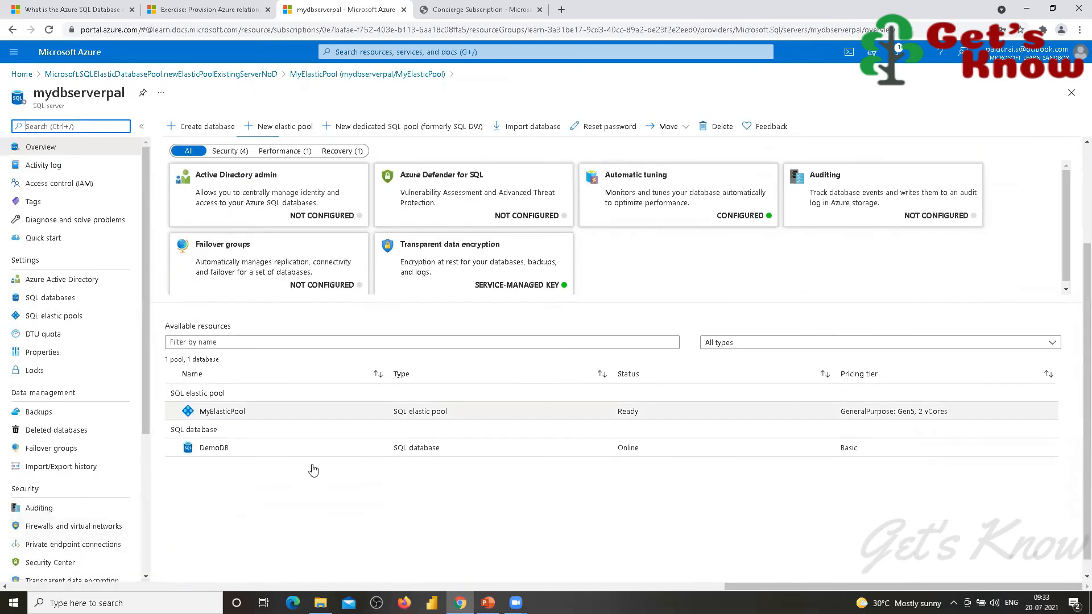
{"action": "scroll", "coordinate": [221, 434], "scroll_direction": "up", "scroll_amount": 3}
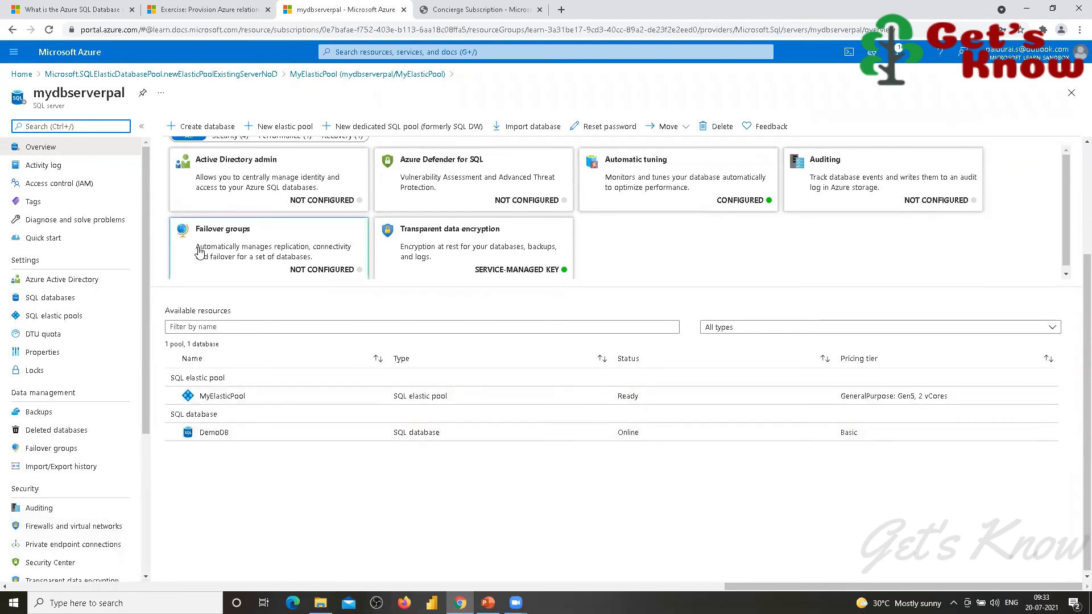
{"action": "scroll", "coordinate": [212, 558], "scroll_direction": "down", "scroll_amount": 2}
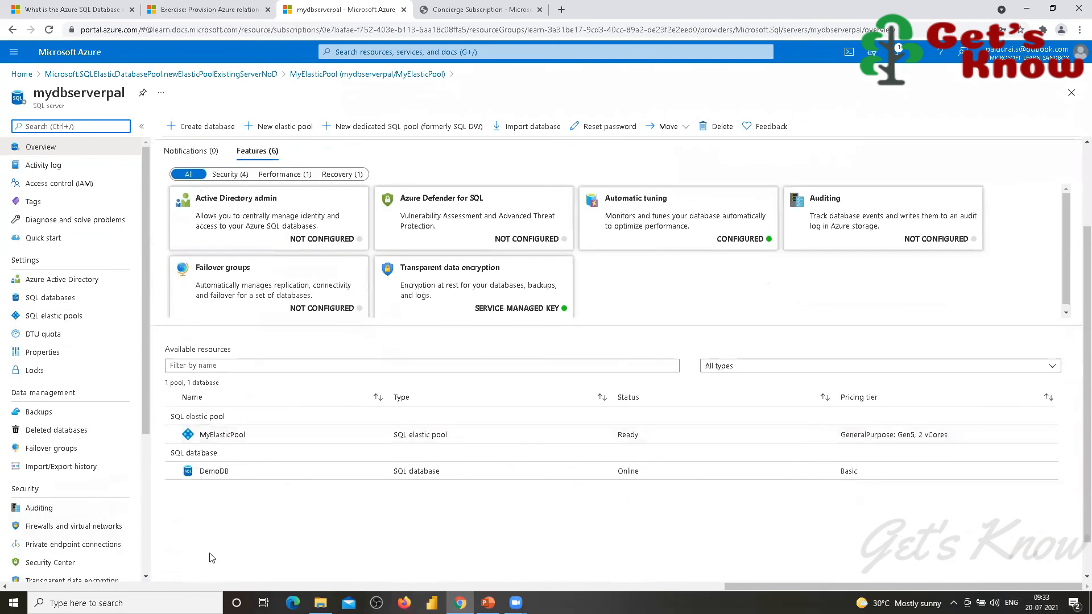
{"action": "left_click", "coordinate": [223, 435]}
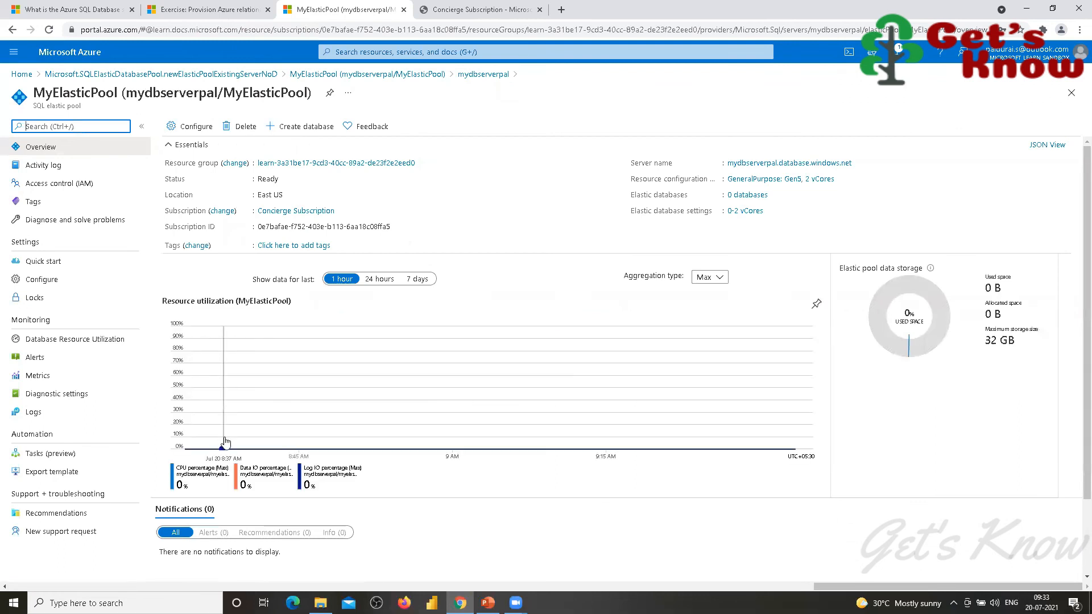
{"action": "scroll", "coordinate": [224, 442], "scroll_direction": "down", "scroll_amount": 2}
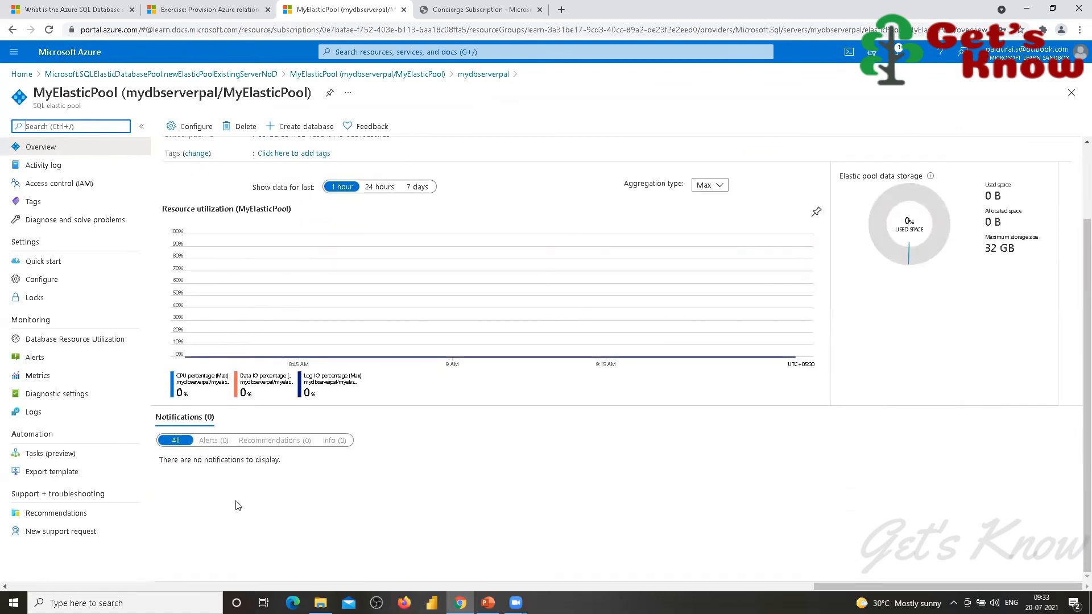
{"action": "scroll", "coordinate": [237, 505], "scroll_direction": "up", "scroll_amount": 2}
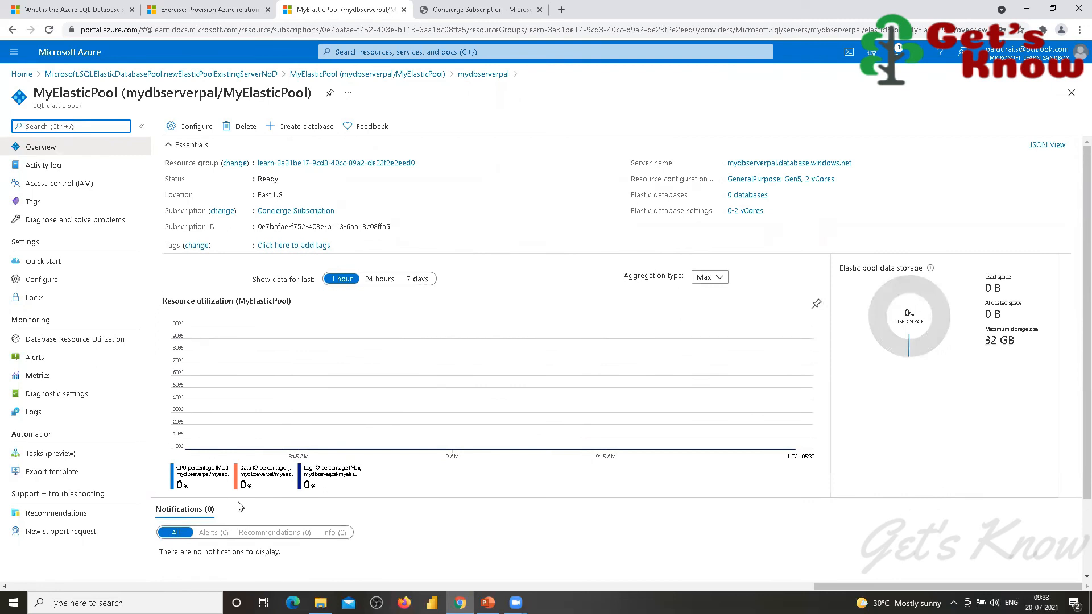
Step: Open MyElasticPool's database configuration, add the DemoDB database to the pool, and save the change
{"action": "left_click", "coordinate": [749, 195]}
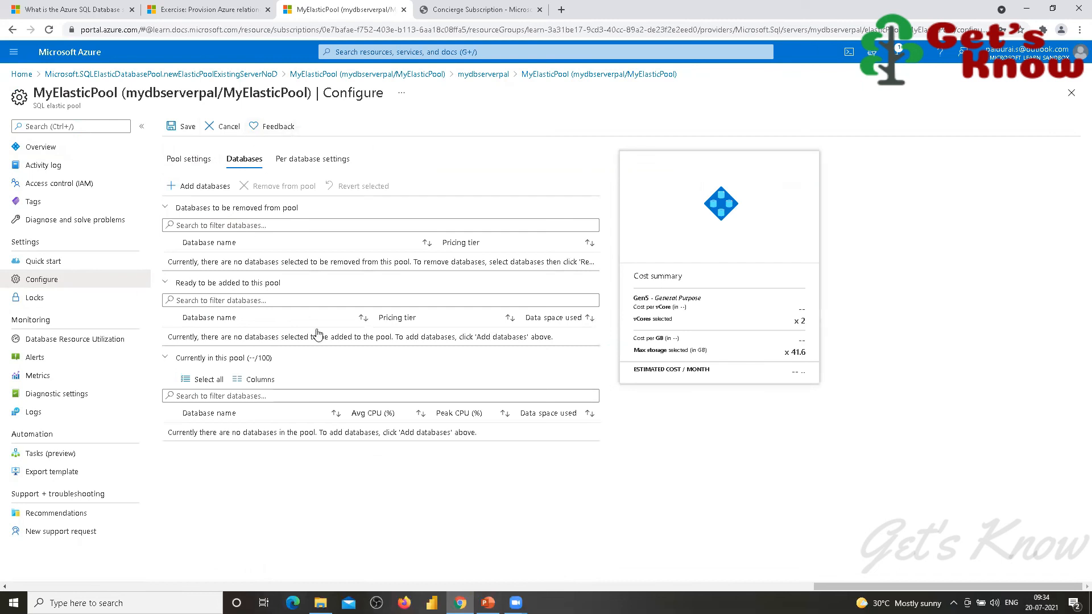
{"action": "left_click", "coordinate": [211, 192]}
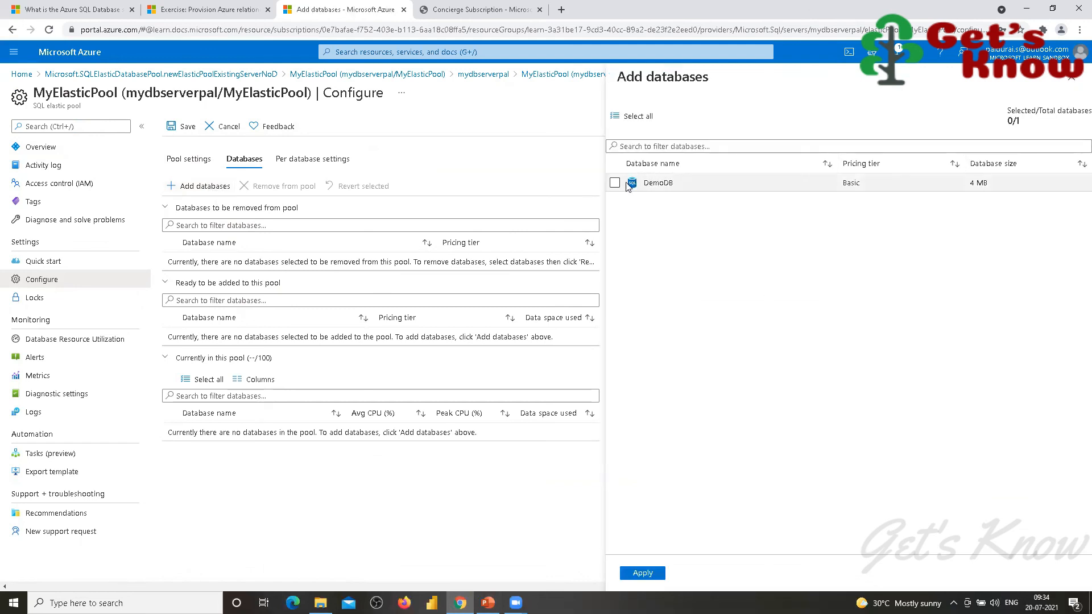
{"action": "left_click", "coordinate": [615, 182]}
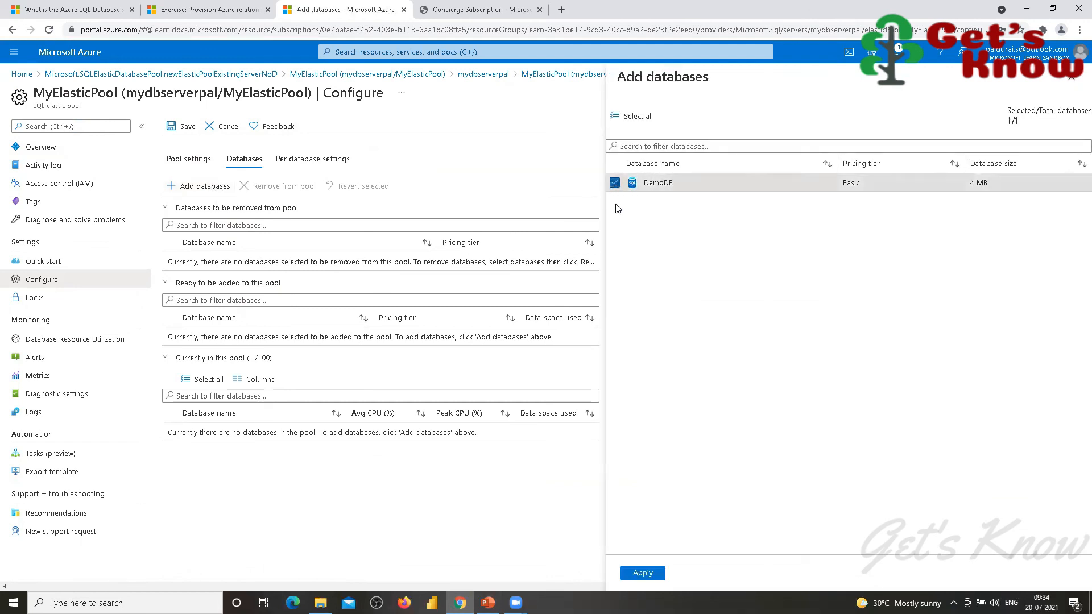
{"action": "left_click", "coordinate": [647, 576]}
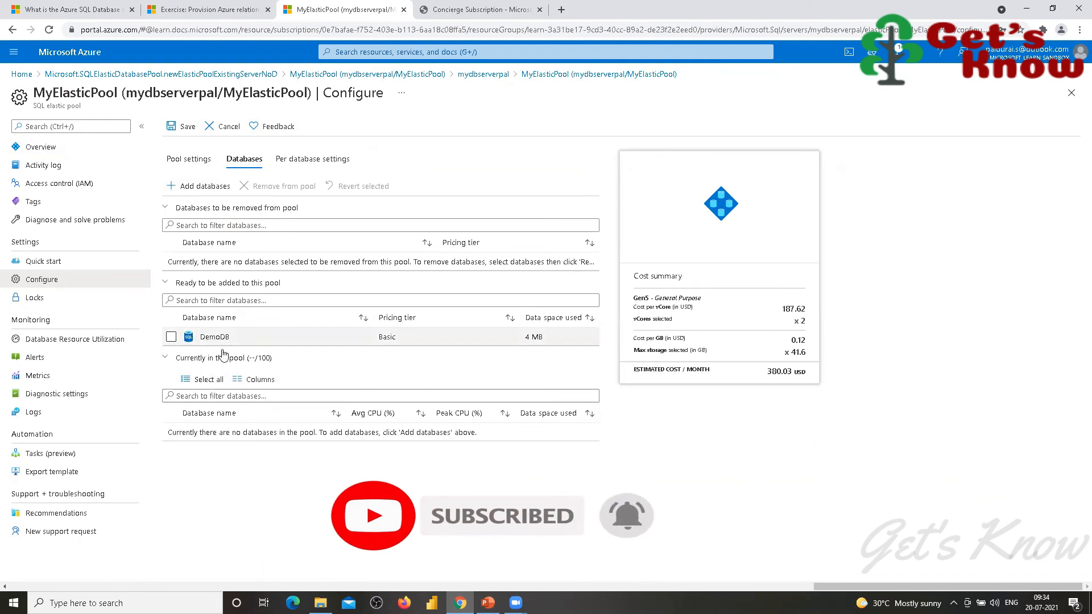
{"action": "left_click", "coordinate": [180, 131]}
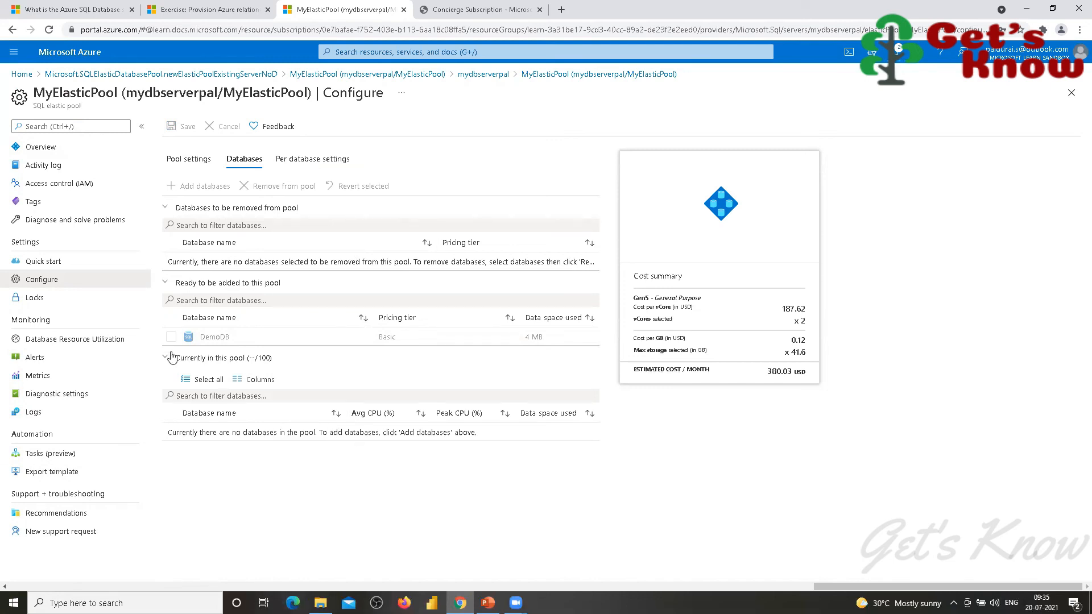
Step: Open the mydbserverpal server from the portal home page and check DemoDB's pricing tier among its available resources
{"action": "left_click", "coordinate": [21, 75]}
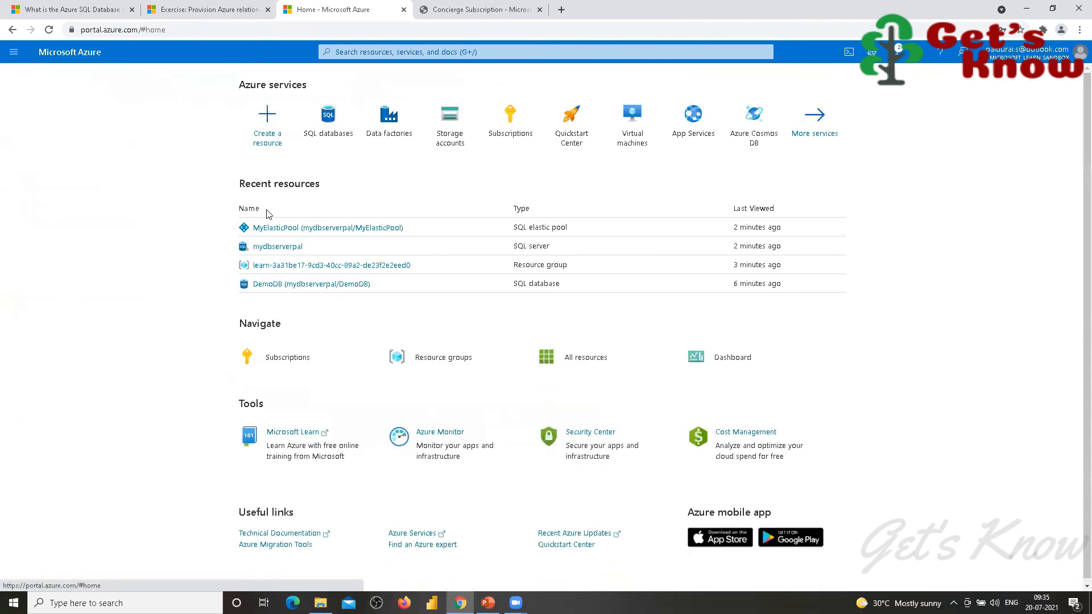
{"action": "left_click", "coordinate": [277, 246]}
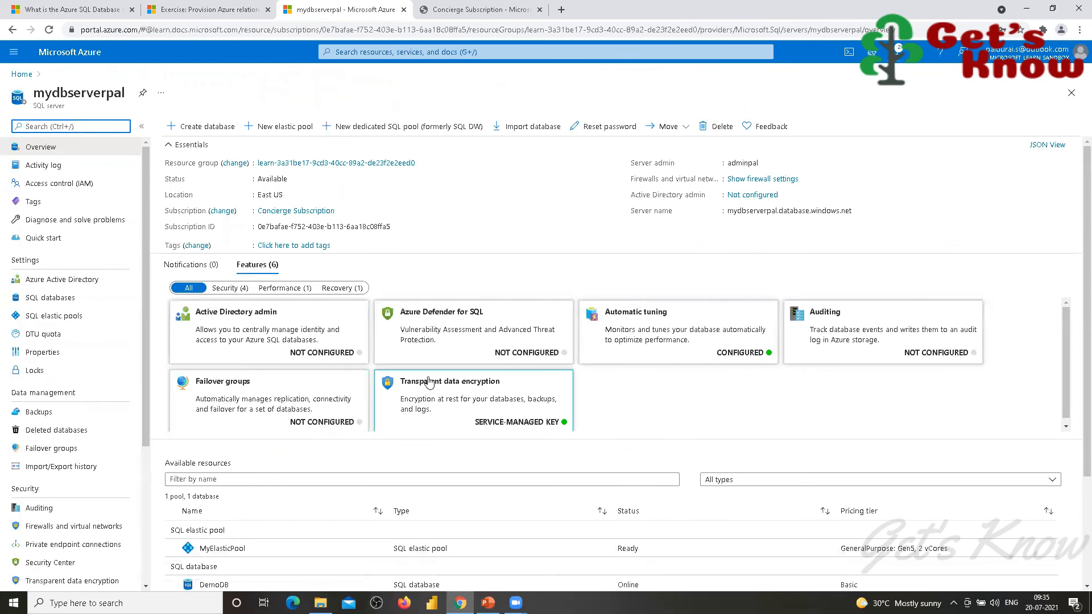
{"action": "scroll", "coordinate": [539, 420], "scroll_direction": "down", "scroll_amount": 3}
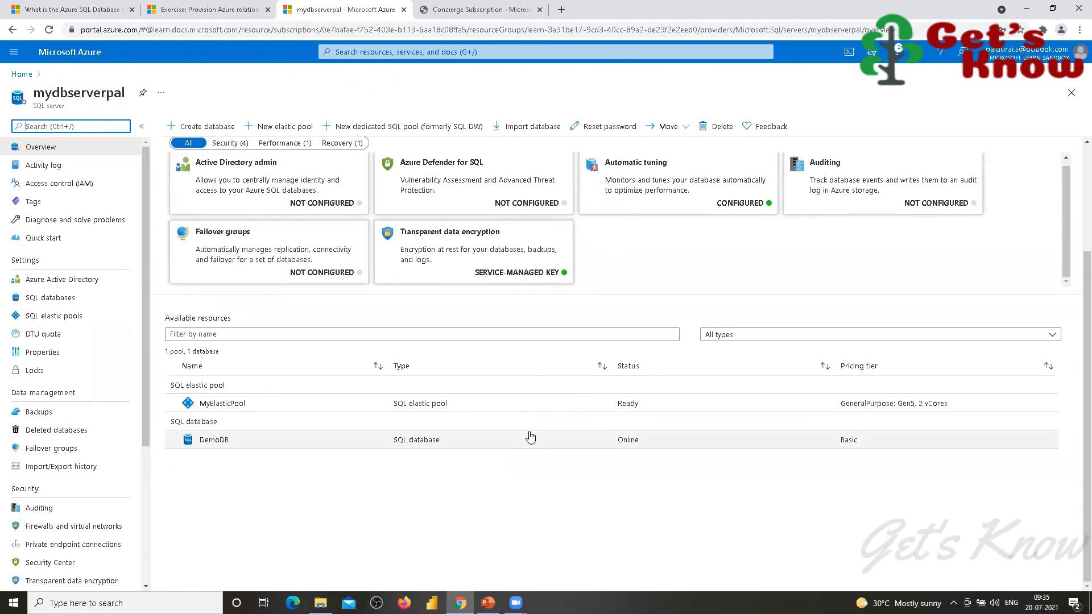
{"action": "scroll", "coordinate": [228, 447], "scroll_direction": "up", "scroll_amount": 3}
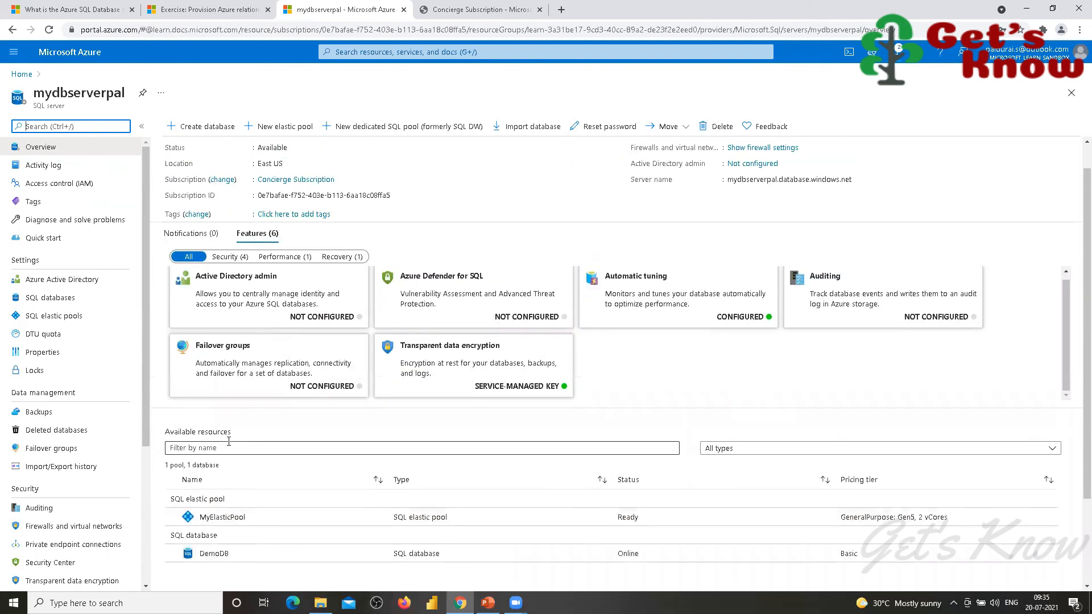
{"action": "scroll", "coordinate": [228, 446], "scroll_direction": "down", "scroll_amount": 3}
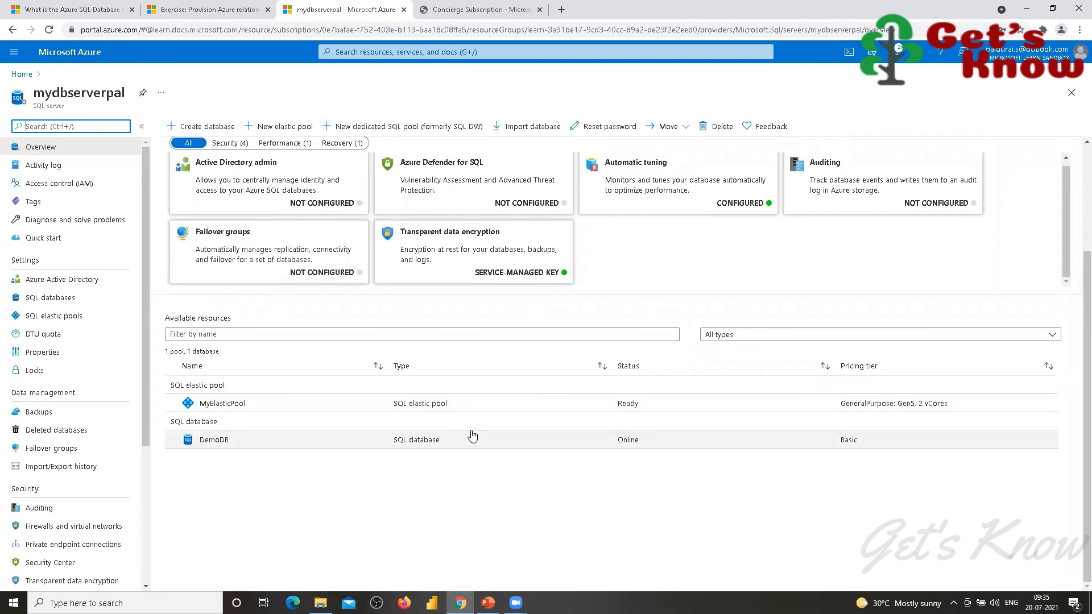
{"action": "scroll", "coordinate": [472, 436], "scroll_direction": "up", "scroll_amount": 3}
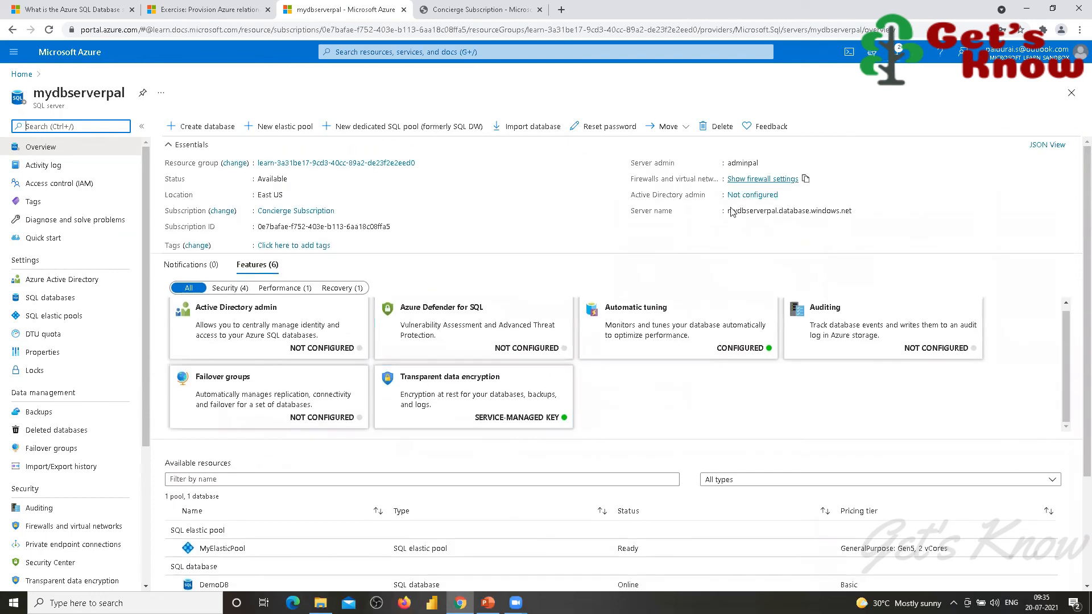
{"action": "scroll", "coordinate": [512, 386], "scroll_direction": "down", "scroll_amount": 3}
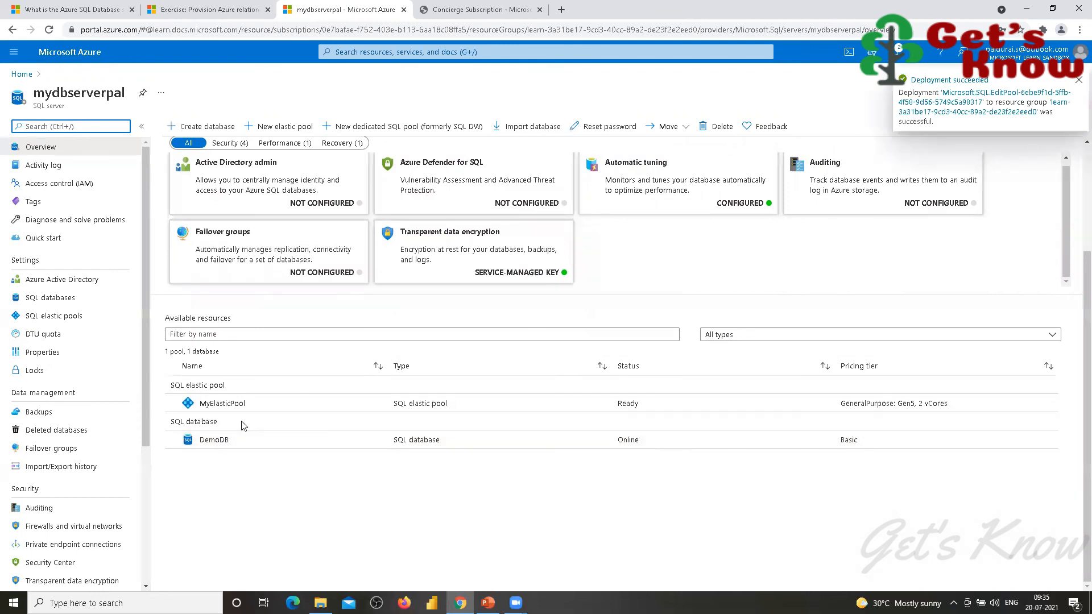
{"action": "scroll", "coordinate": [244, 426], "scroll_direction": "up", "scroll_amount": 3}
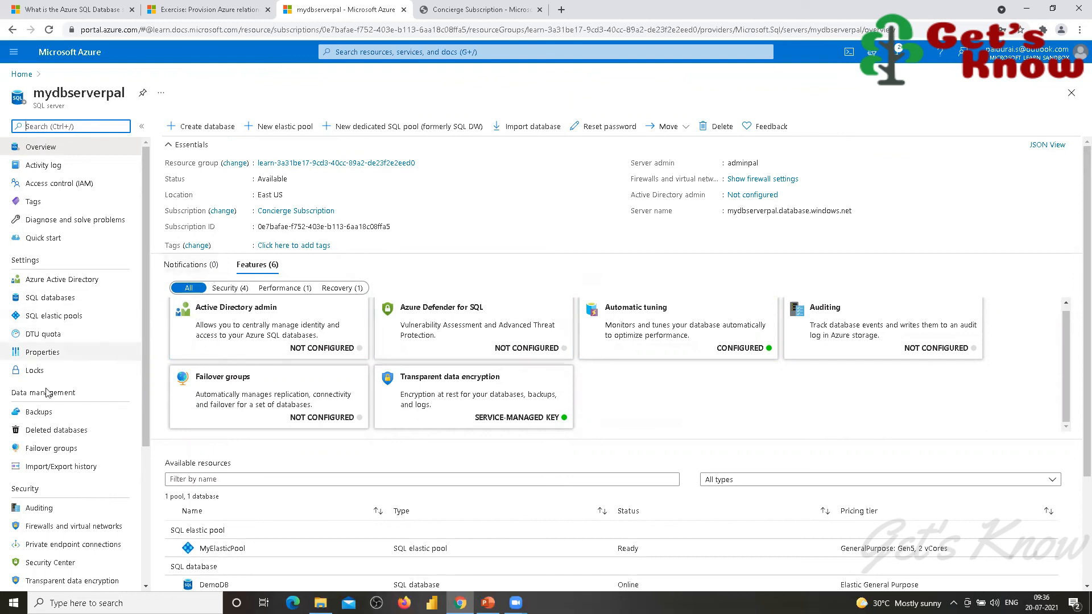
Step: Check MyElasticPool in the server's list of SQL elastic pools, and view DemoDB in its list of SQL databases
{"action": "left_click", "coordinate": [47, 319]}
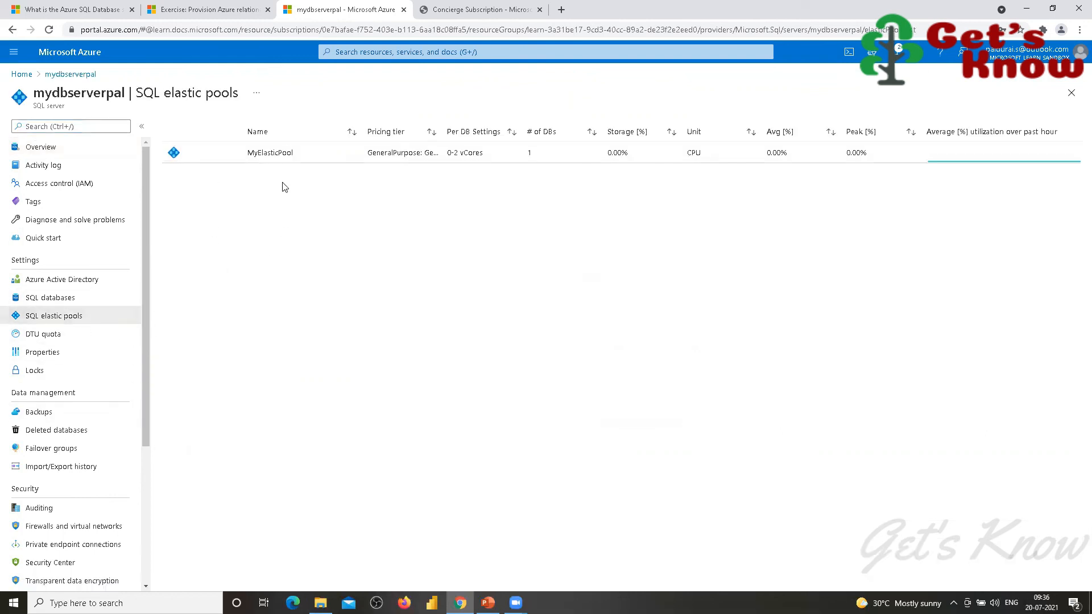
{"action": "left_click", "coordinate": [277, 158]}
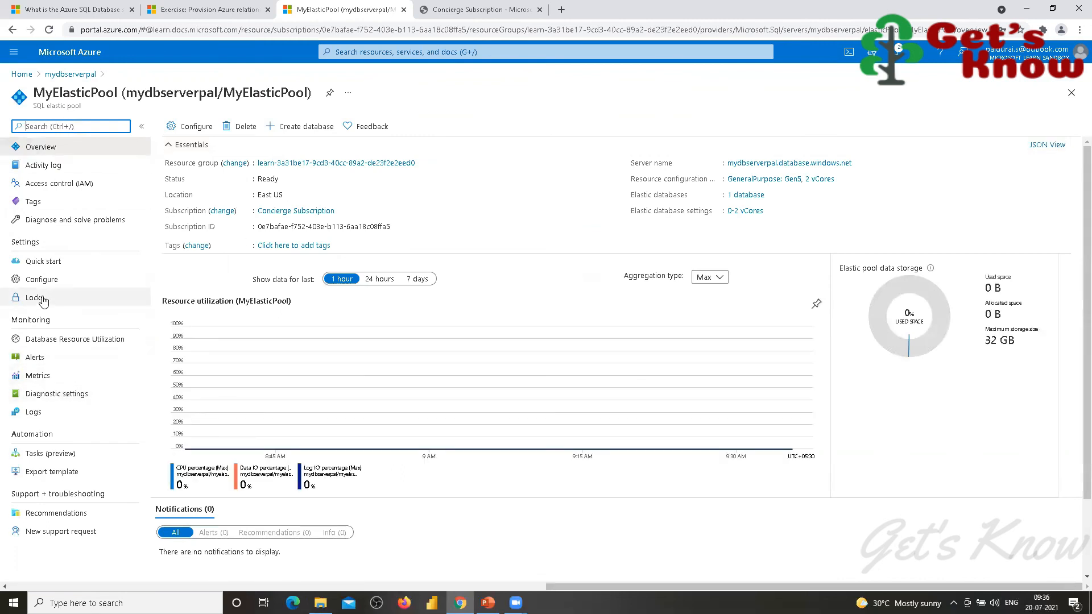
{"action": "left_click", "coordinate": [71, 74]}
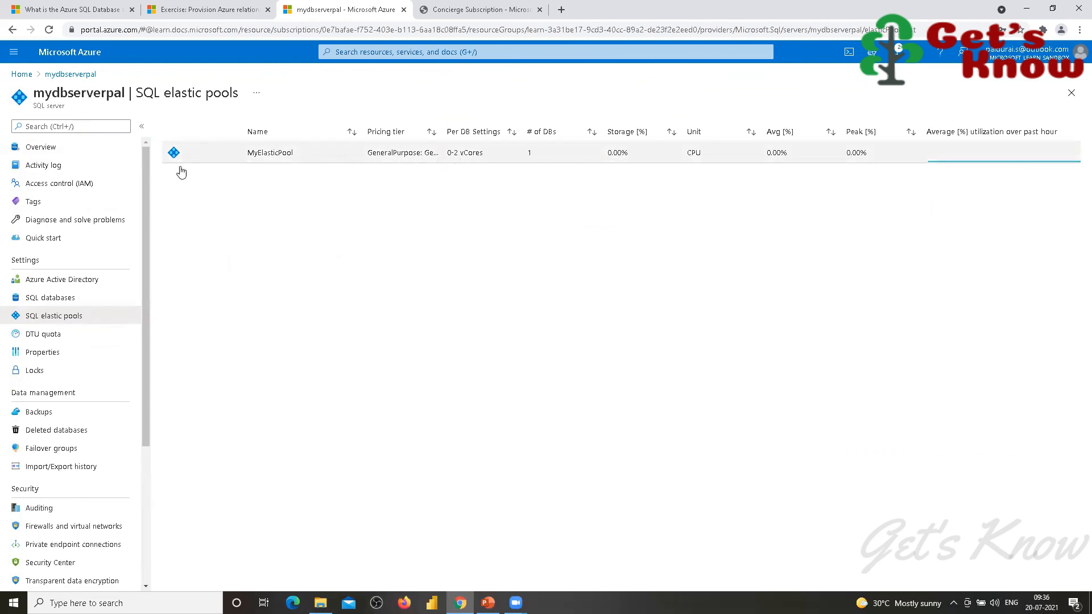
{"action": "left_click", "coordinate": [32, 301]}
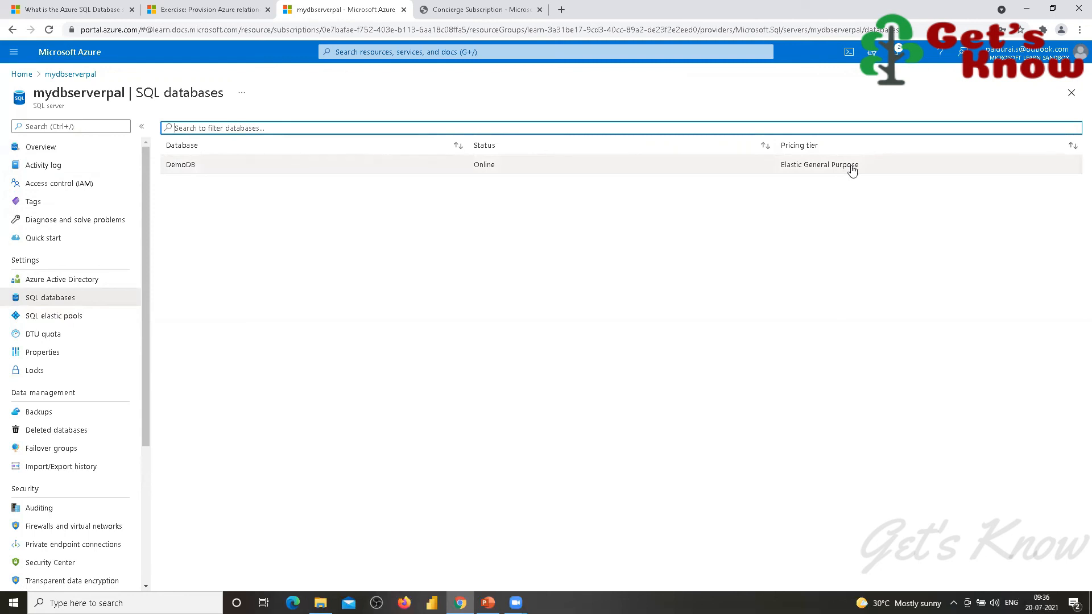
Step: Open the DemoDB database from the portal home page, examine its elastic pool, pricing tier and database features, and return home
{"action": "left_click", "coordinate": [22, 74]}
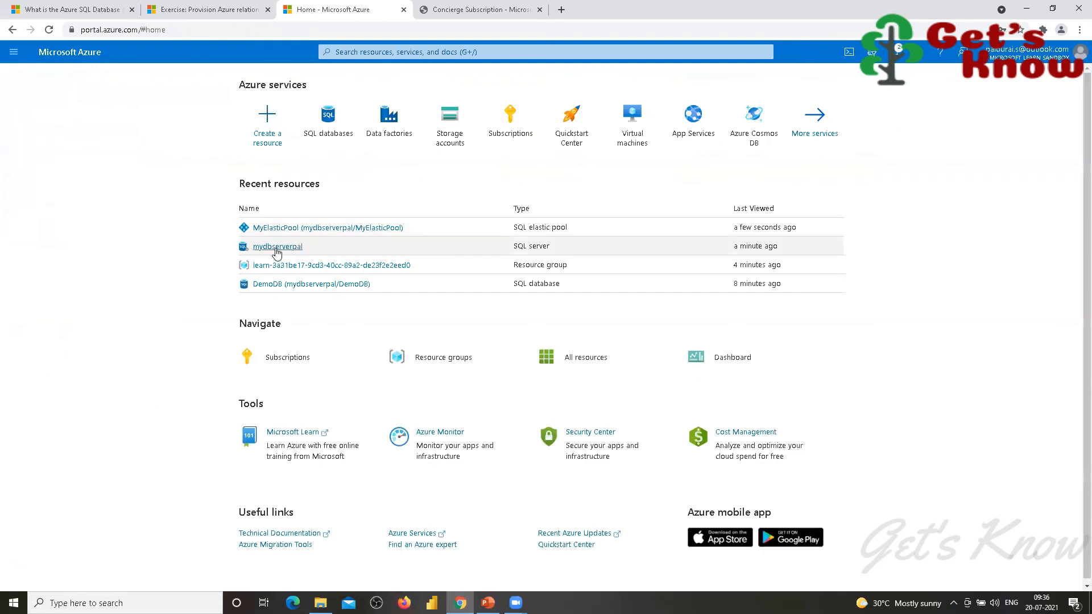
{"action": "left_click", "coordinate": [273, 285]}
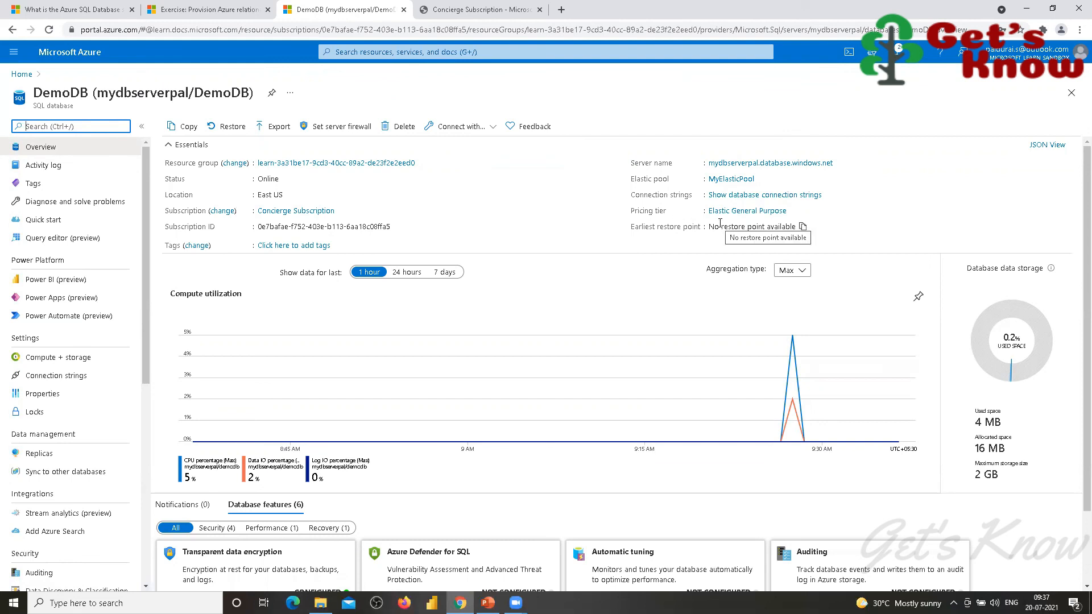
{"action": "scroll", "coordinate": [696, 272], "scroll_direction": "down", "scroll_amount": 1}
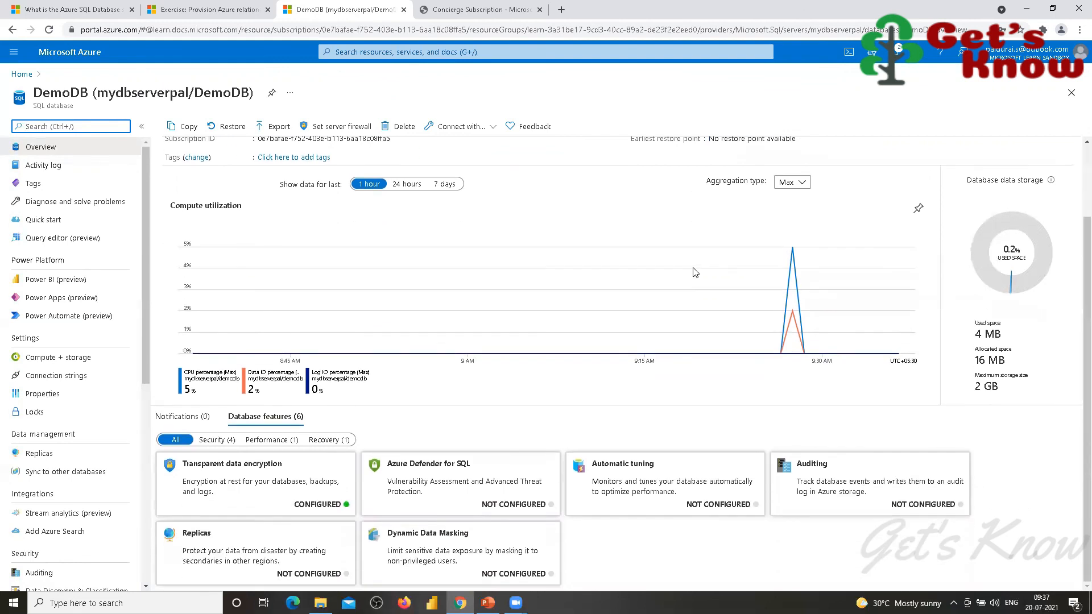
{"action": "scroll", "coordinate": [695, 273], "scroll_direction": "up", "scroll_amount": 1}
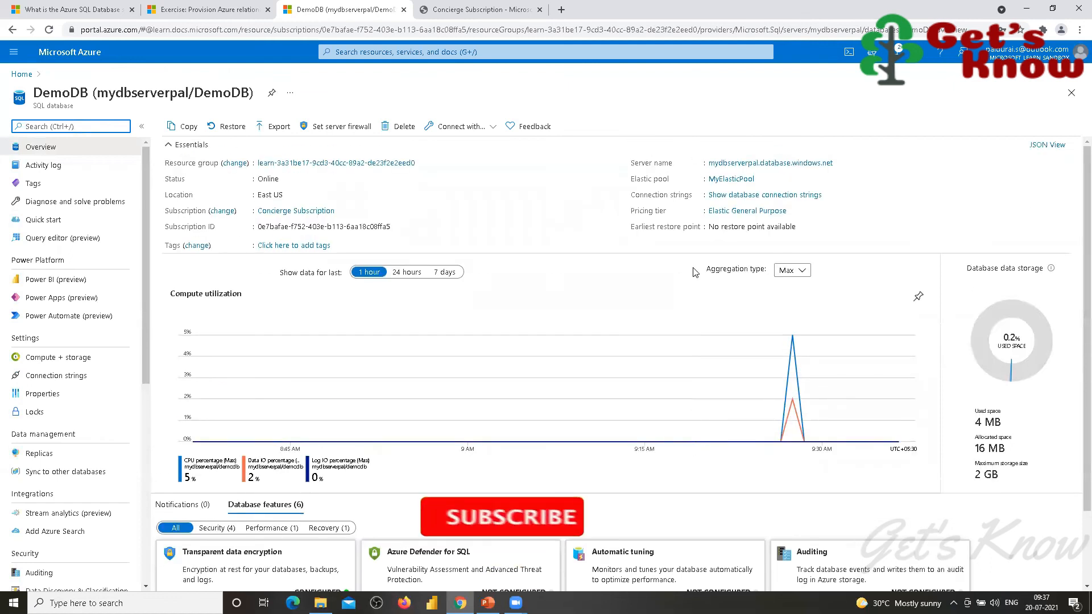
{"action": "left_click", "coordinate": [21, 73]}
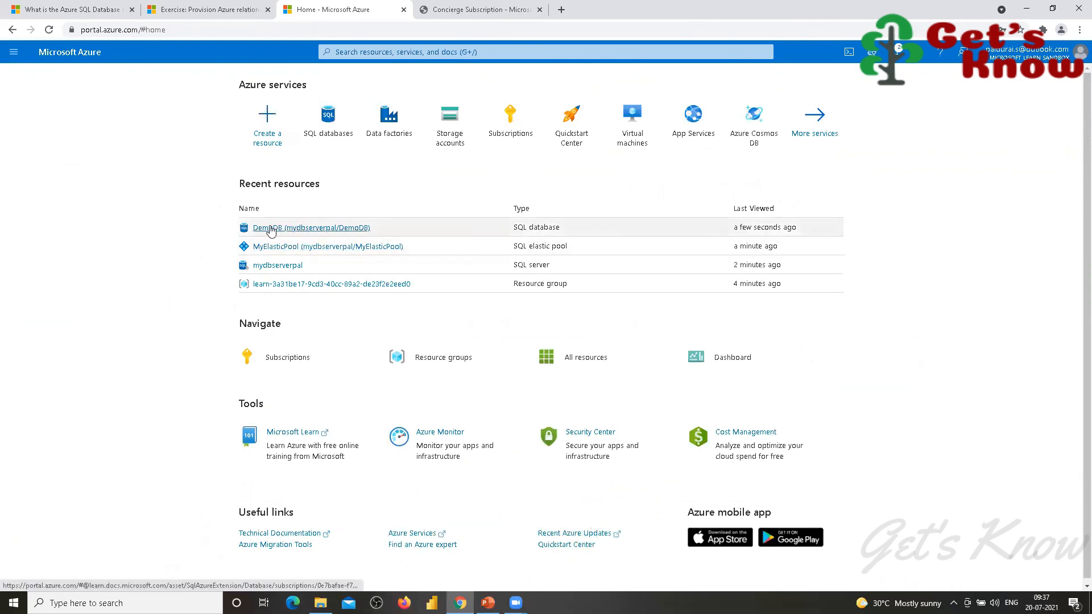
Step: Find SQL Server 2014 Management Studio on the computer by searching for "sq" and launch it
{"action": "mouse_move", "coordinate": [325, 139]}
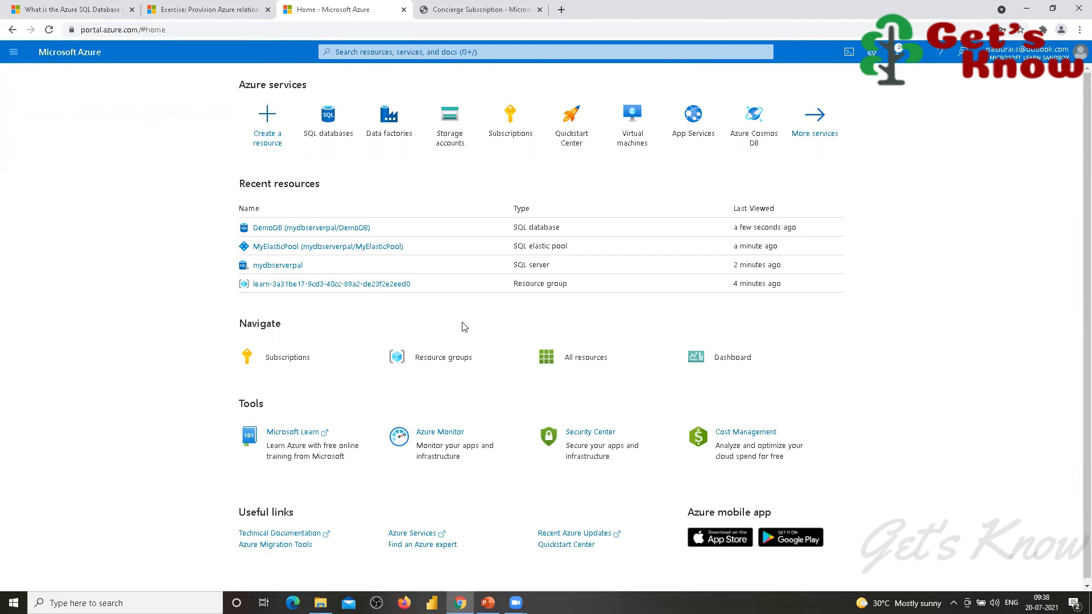
{"action": "key", "text": "super"}
{"action": "type", "text": "sq"}
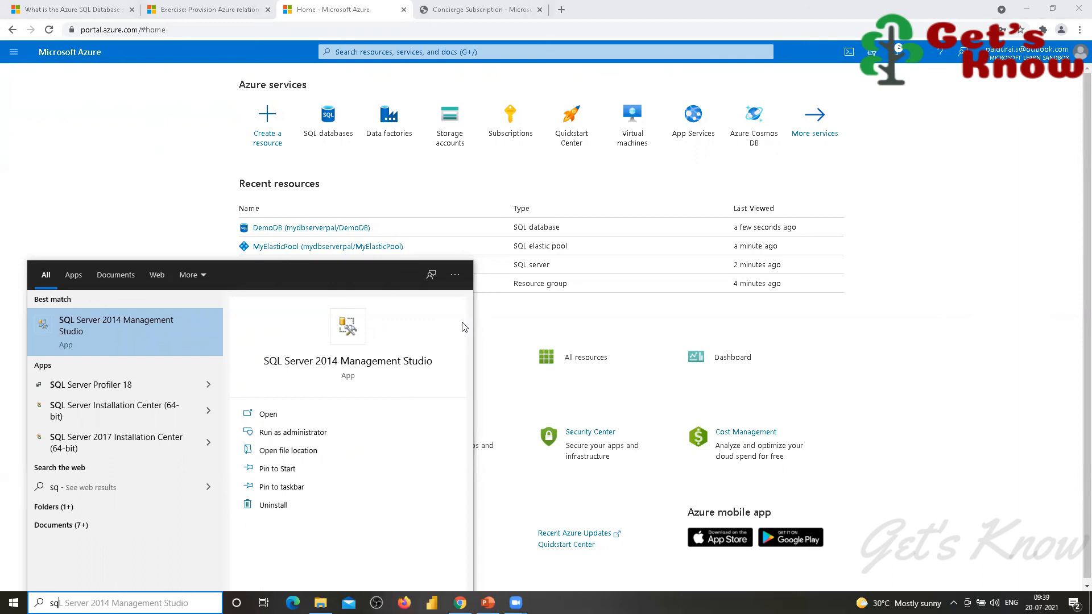
{"action": "key", "text": "Return"}
{"action": "left_click", "coordinate": [160, 160]}
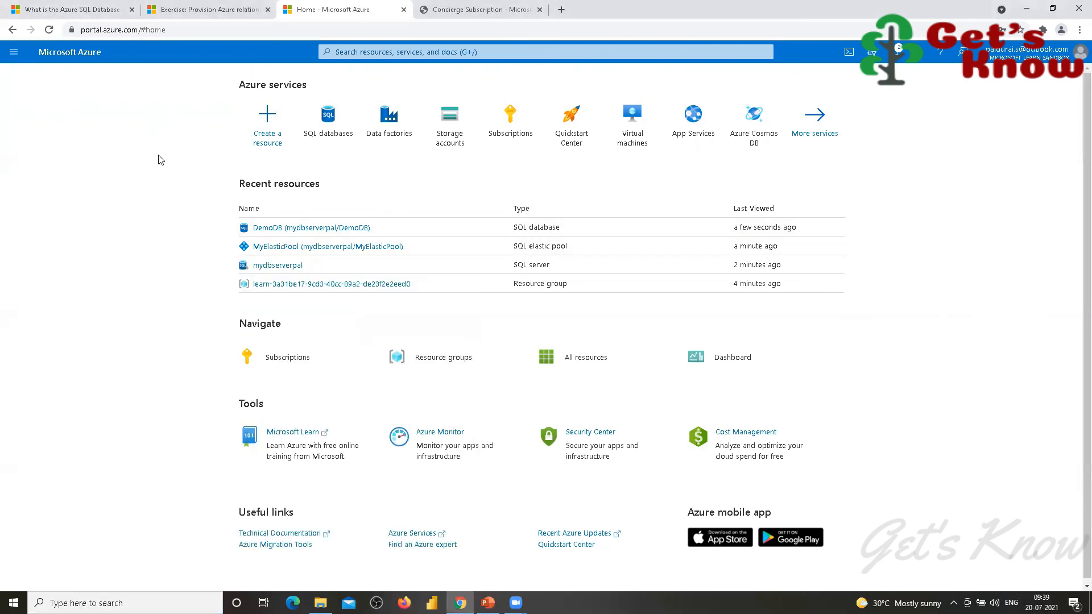